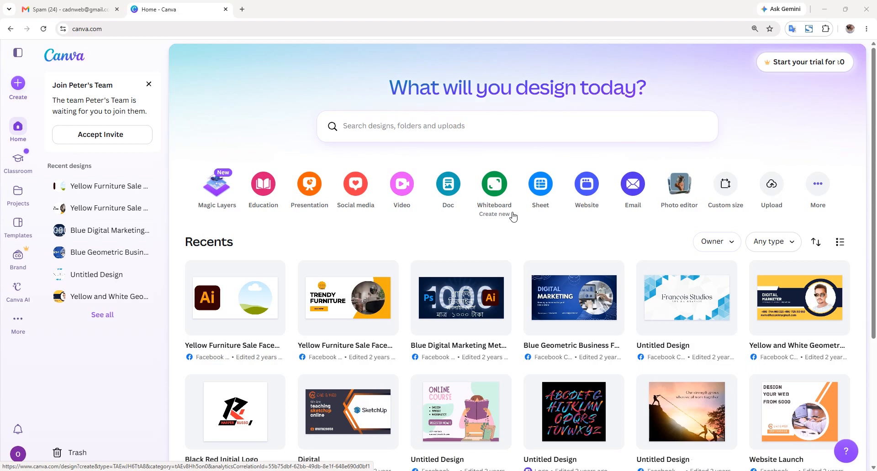
- Bring up the system start menu and close it without launching anything
key(super)
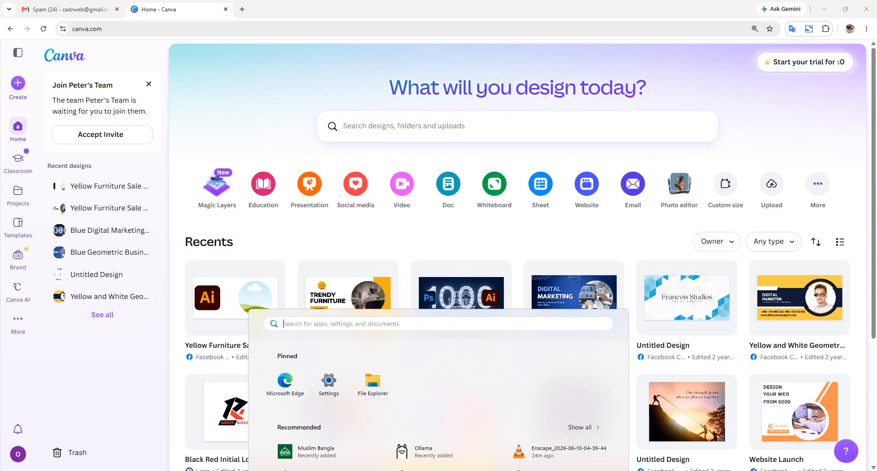
text(o)
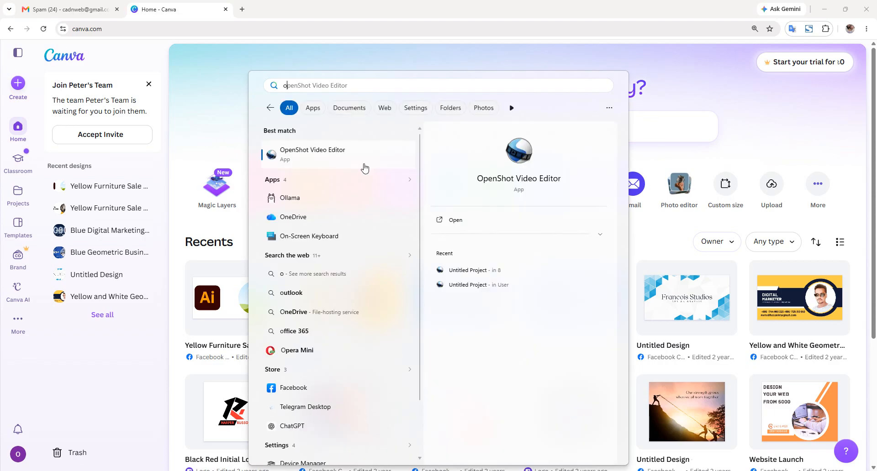
key(Return)
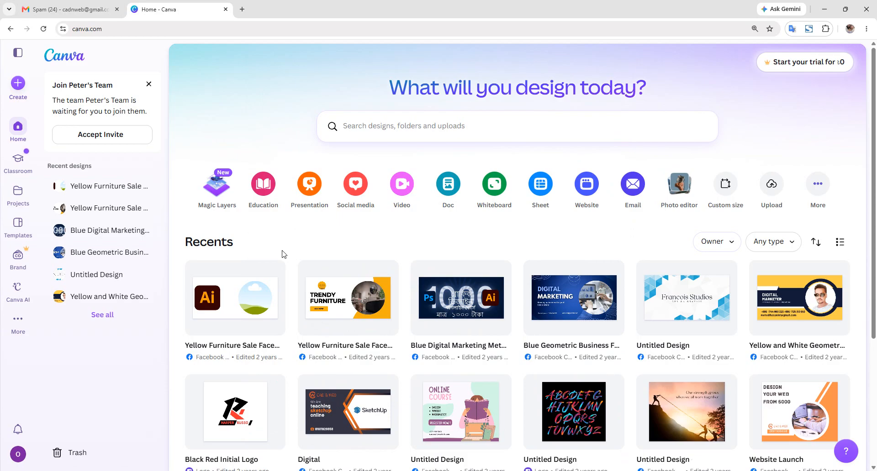
- Open Canva's Create a design menu and browse the frequently used design types
click(23, 84)
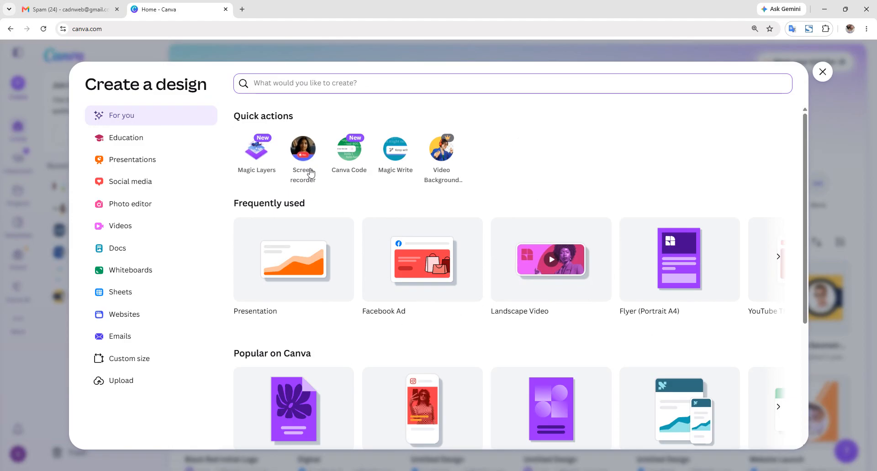
scroll(548, 233, down, 2)
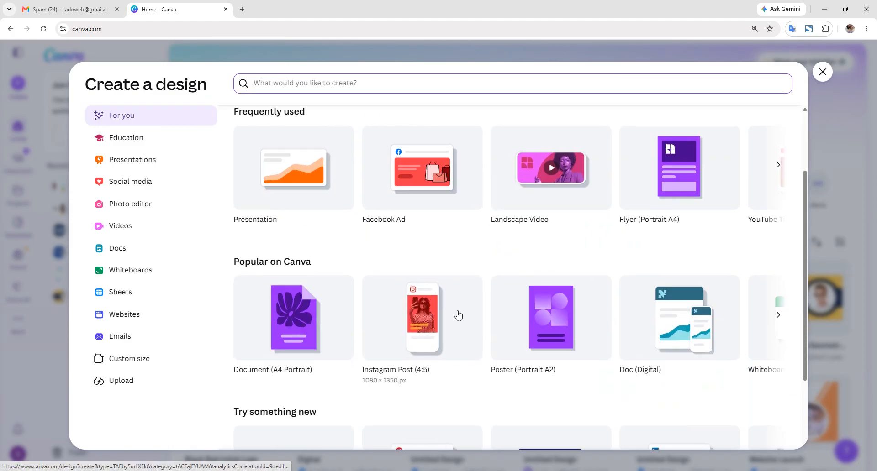
scroll(458, 315, down, 1)
scroll(456, 293, up, 2)
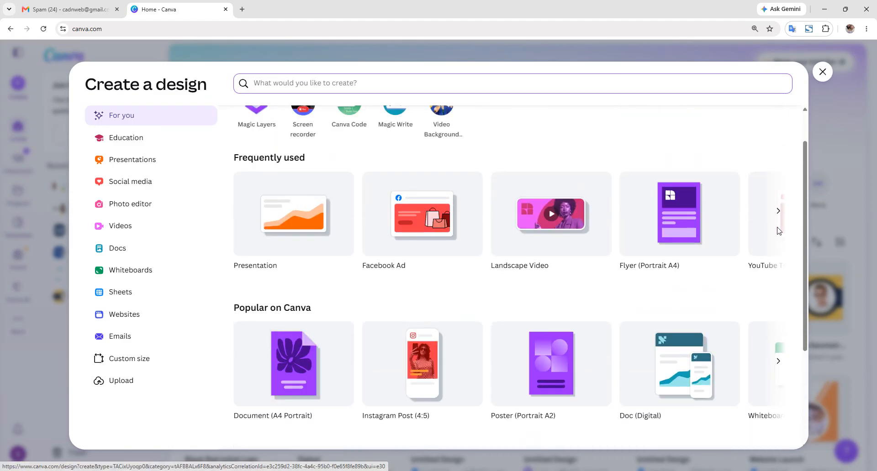
click(779, 213)
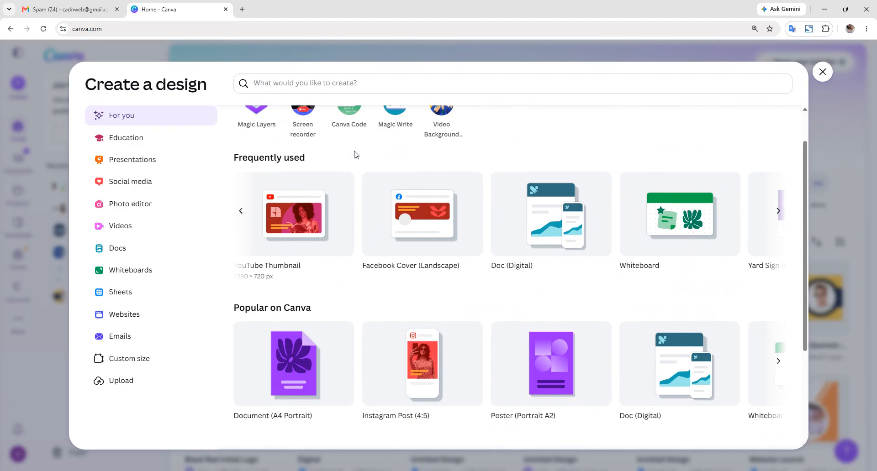
scroll(385, 196, up, 1)
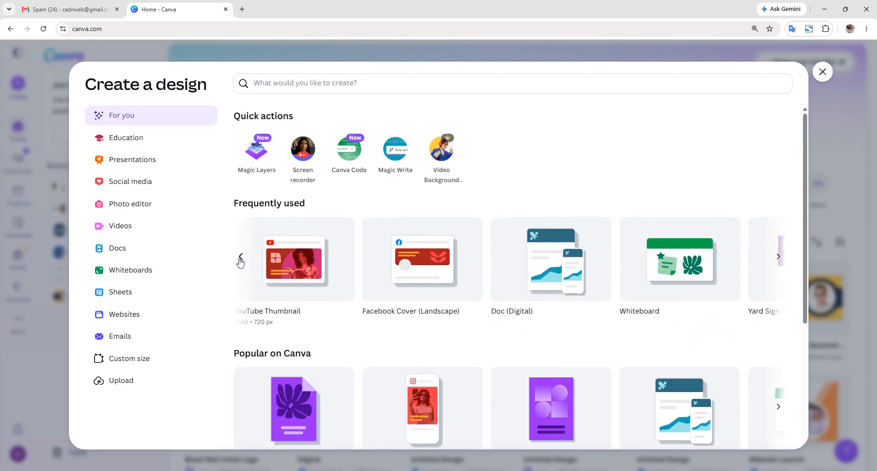
click(239, 259)
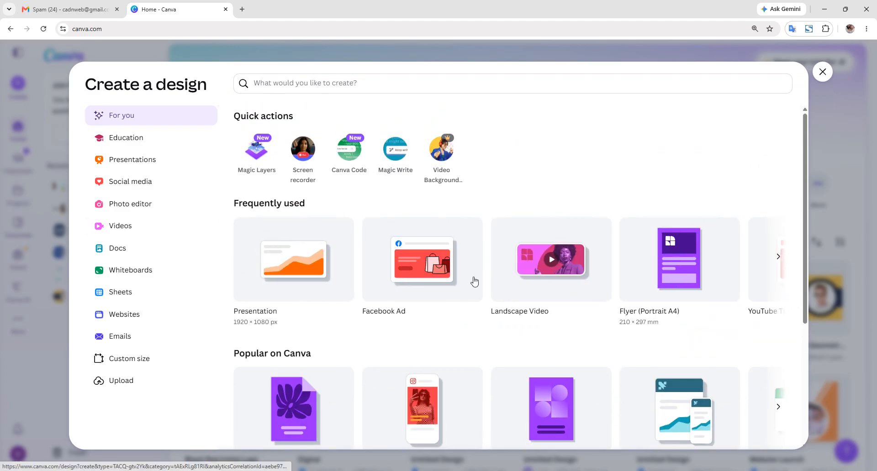
click(778, 257)
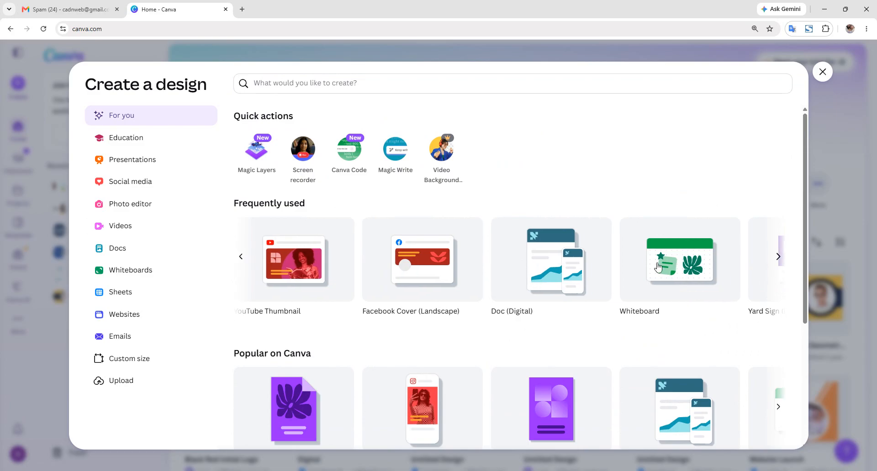
scroll(646, 263, down, 4)
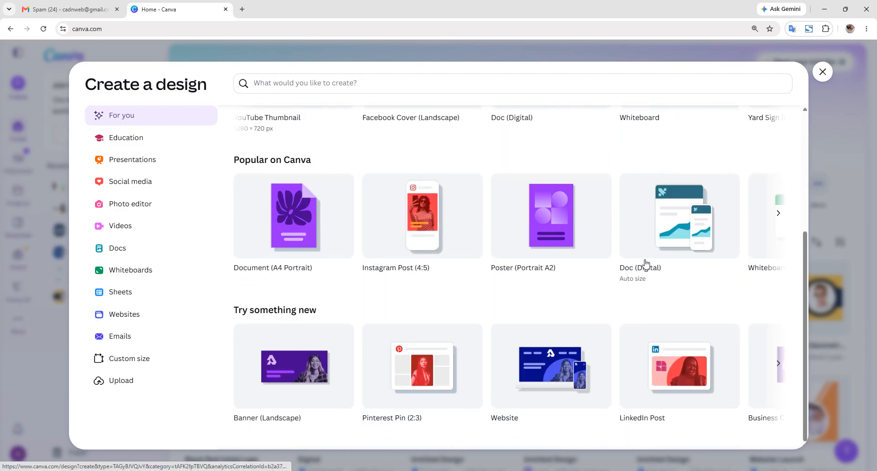
scroll(646, 263, up, 4)
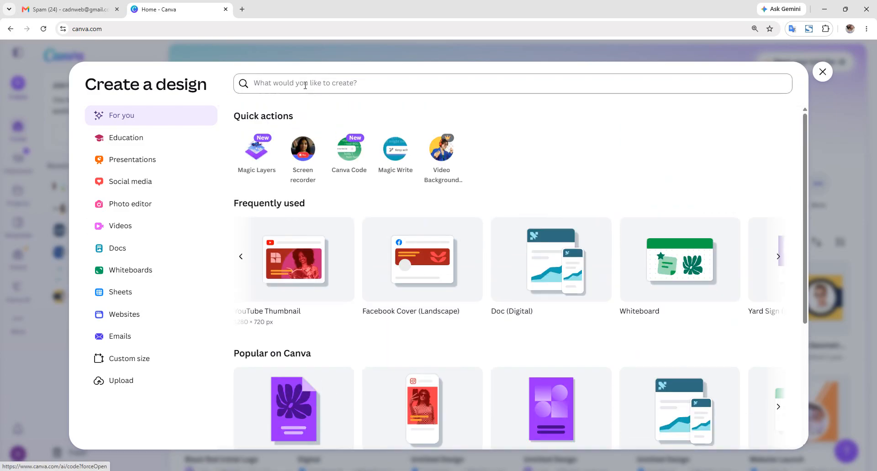
- Search design types for 'you' and create a YouTube Ad (Landscape) design
click(305, 85)
text(you)
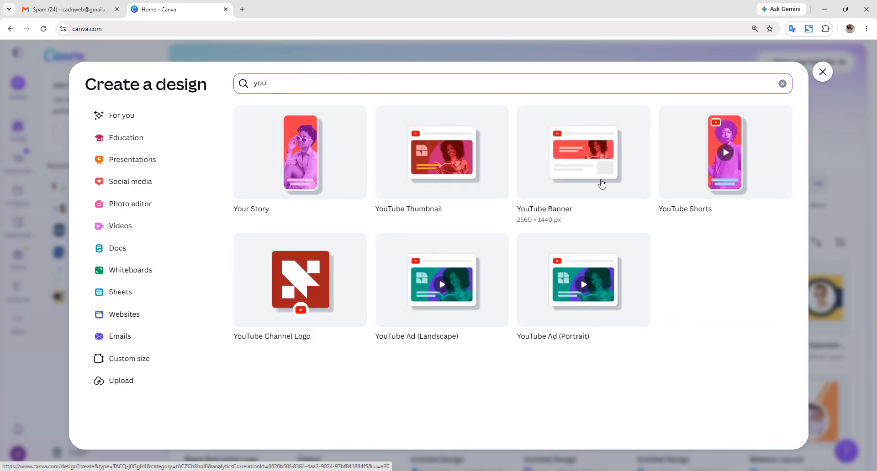
click(447, 291)
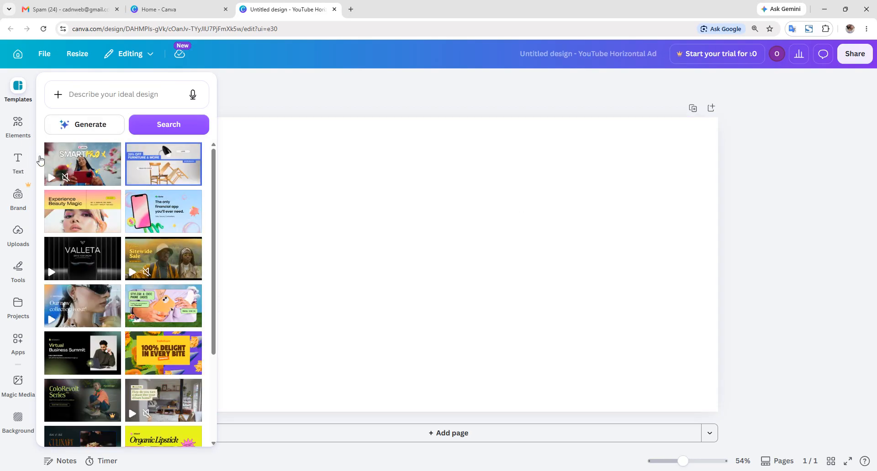
- Upload Clip 1 from the Desktop and drag the kitchen video onto the ad page
click(761, 211)
click(18, 195)
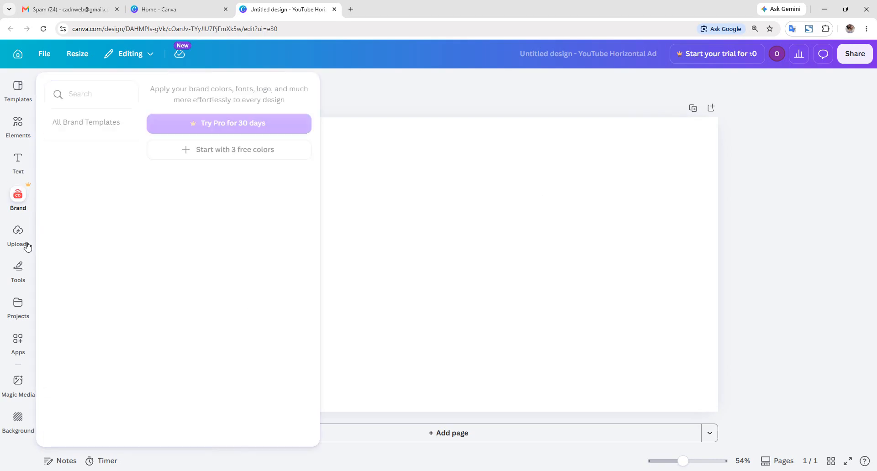
click(21, 233)
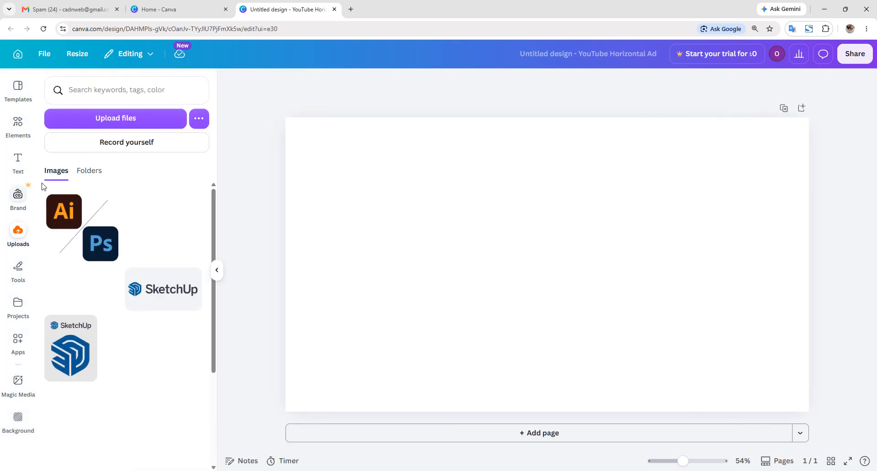
click(97, 122)
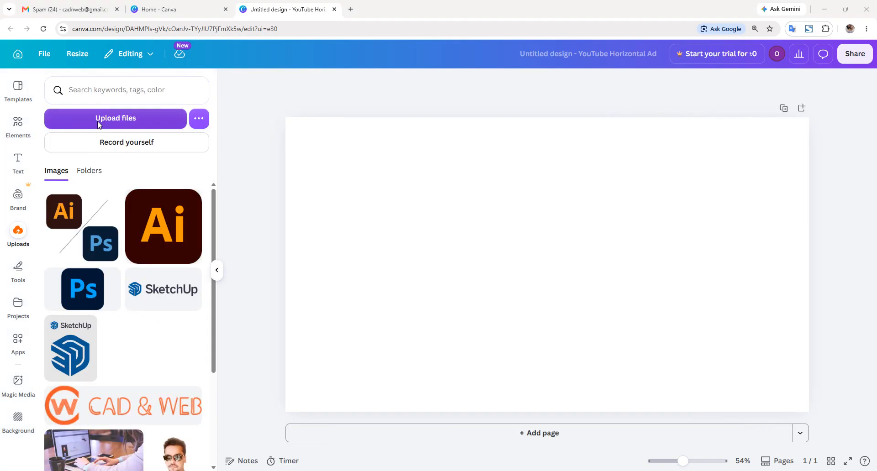
click(497, 208)
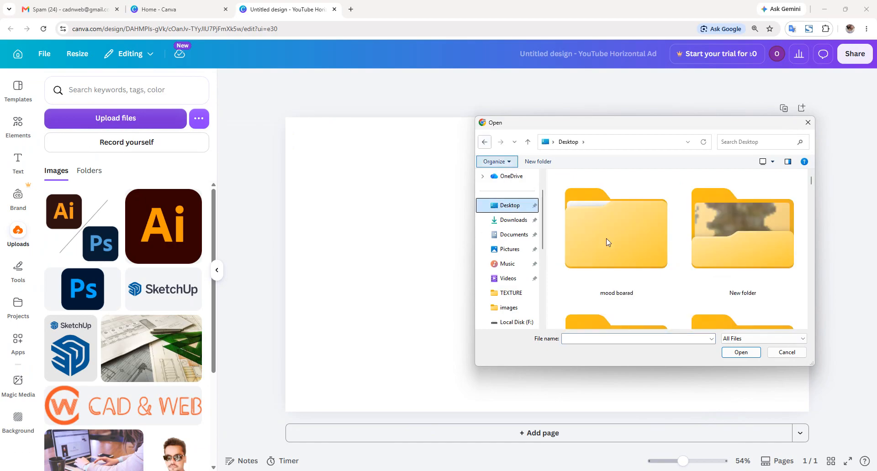
scroll(607, 241, down, 10)
scroll(661, 255, down, 5)
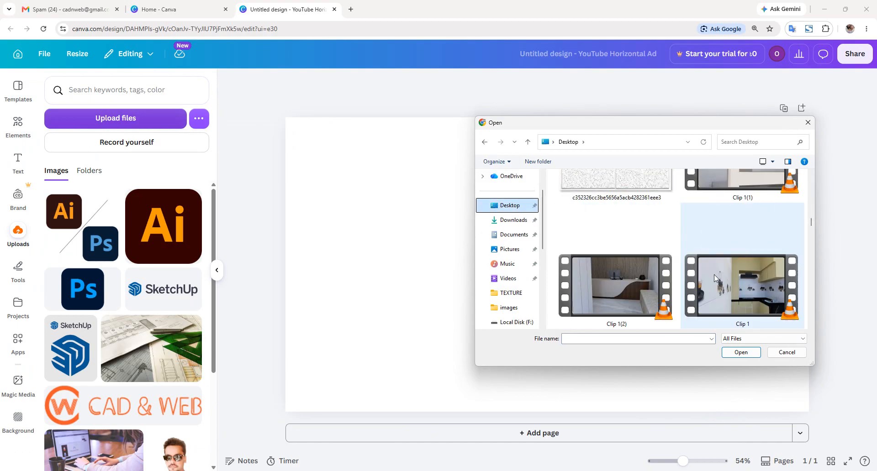
double_click(715, 276)
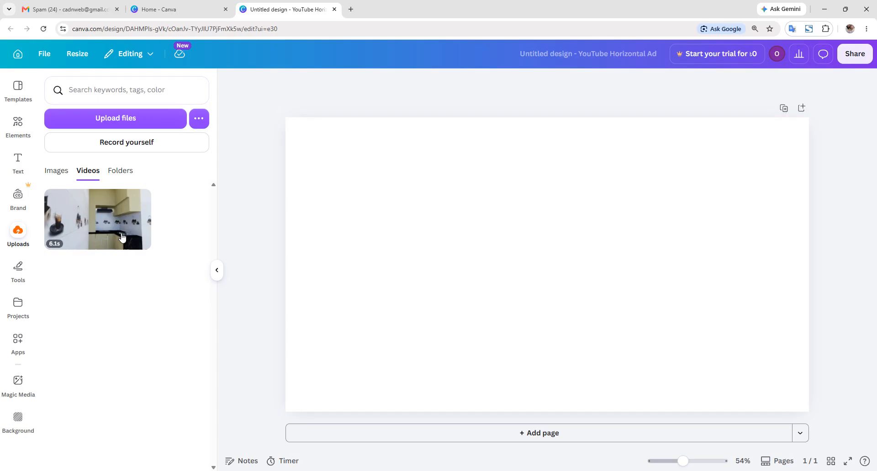
drag(98, 236, 338, 167)
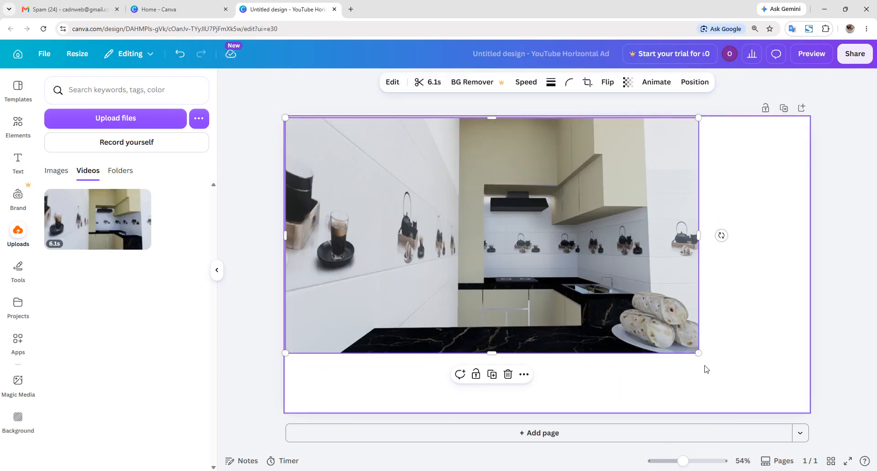
- Drag the kitchen video's corner out so it covers the entire ad page
drag(701, 354, 816, 416)
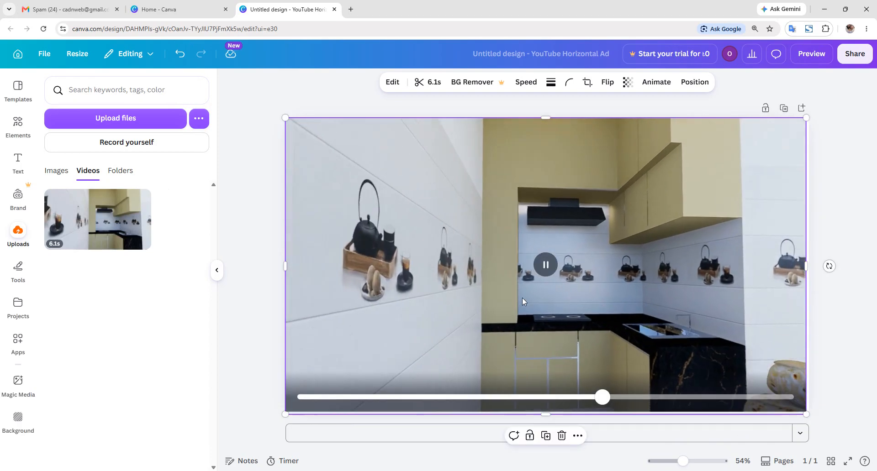
click(238, 306)
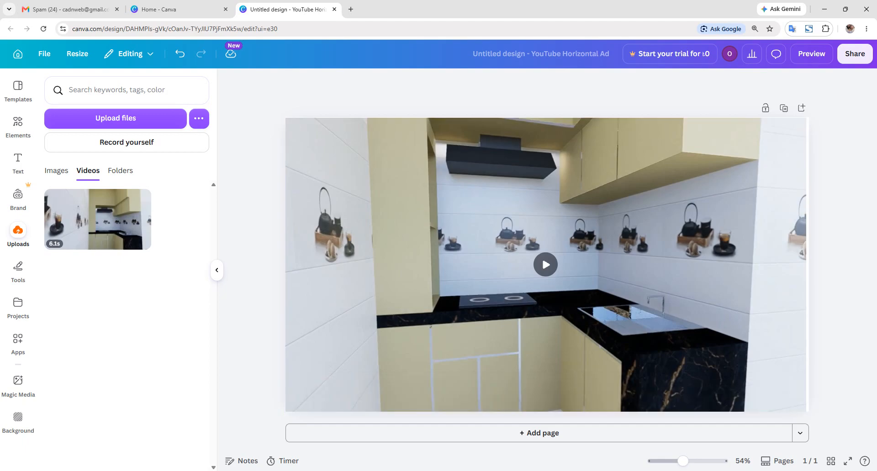
mouse_move(500, 470)
click(21, 233)
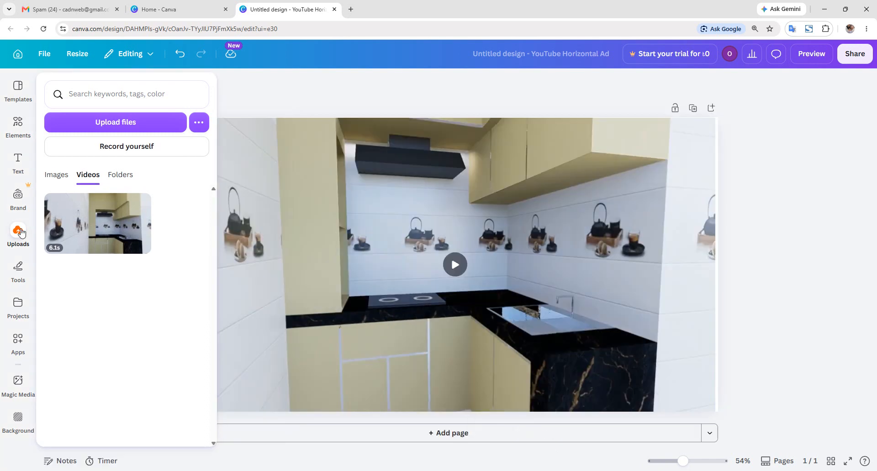
- Add the CAD & WEB logo from uploaded images, shrink it, and recolour it from orange to black
click(66, 174)
scroll(135, 364, down, 1)
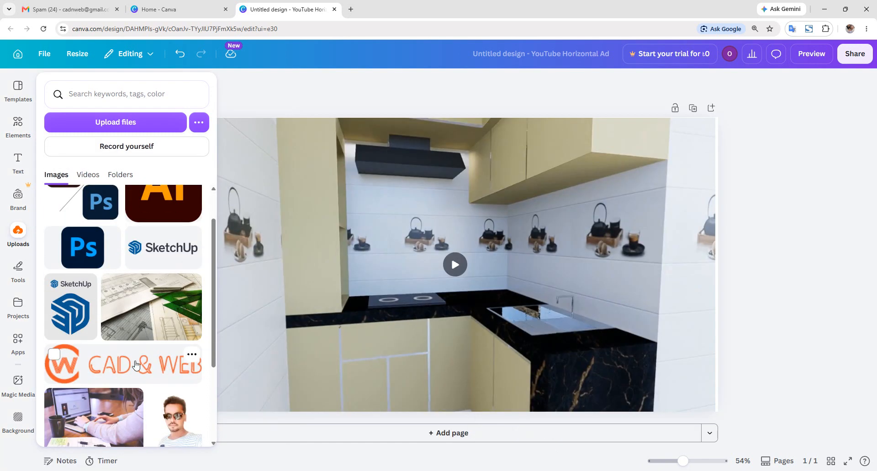
click(133, 365)
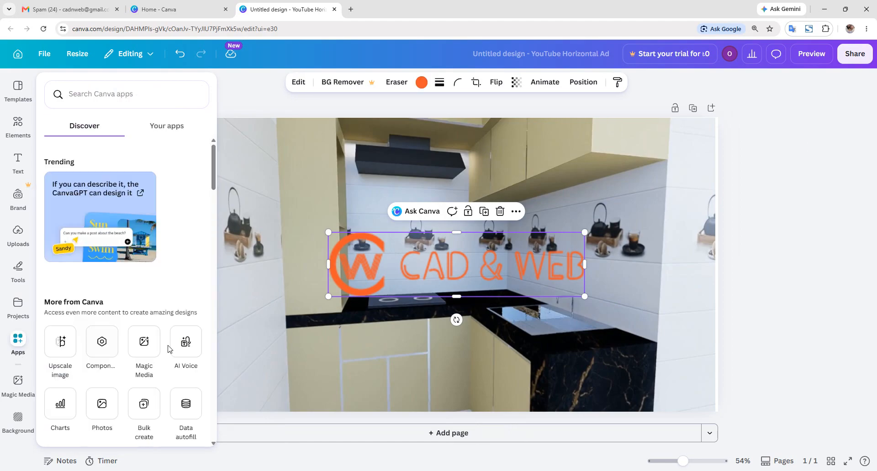
drag(329, 231, 444, 261)
drag(519, 305, 647, 390)
drag(710, 366, 701, 367)
click(421, 83)
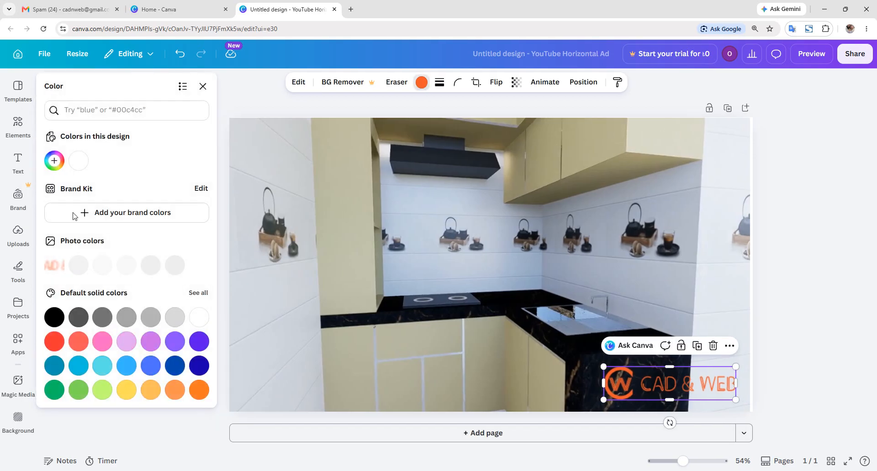
click(54, 317)
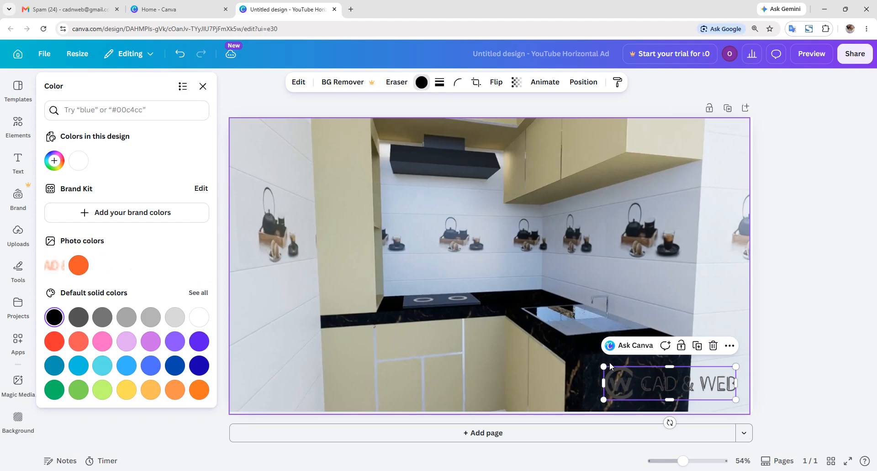
- Resize the logo to about 343 by 86 and place it in the bottom-left corner
drag(604, 366, 331, 401)
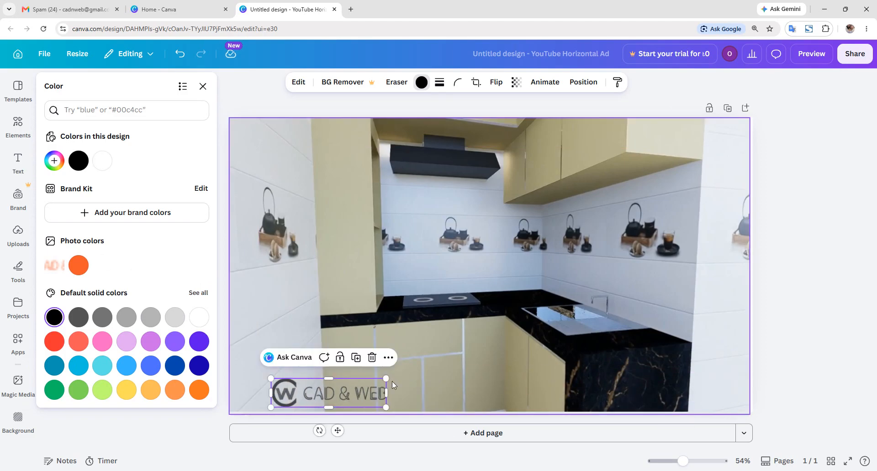
drag(390, 381, 358, 396)
drag(332, 396, 297, 392)
drag(237, 378, 273, 393)
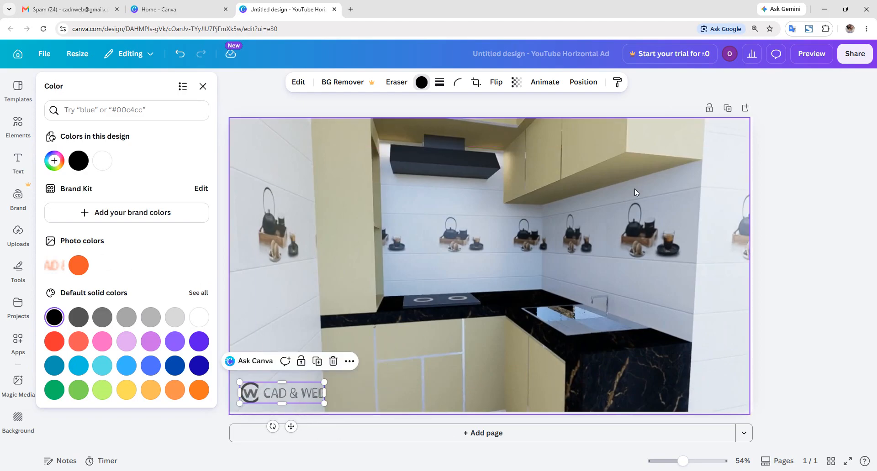
click(824, 232)
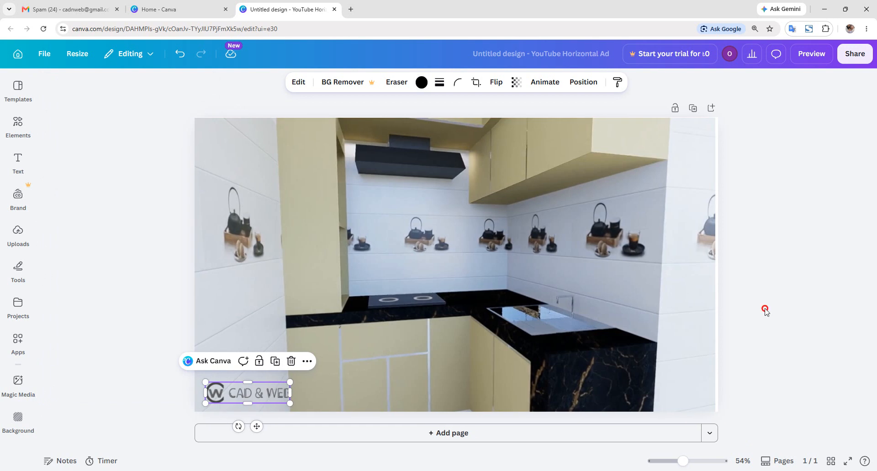
click(769, 303)
click(709, 317)
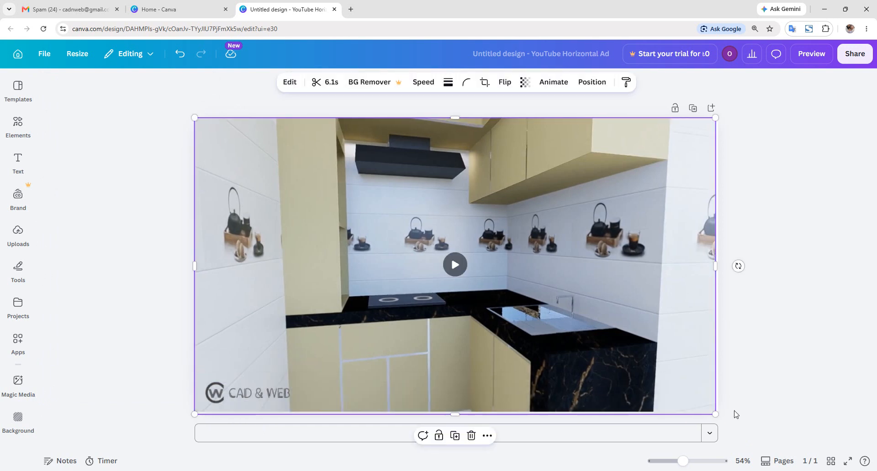
- Enlarge the kitchen video slightly so it fully covers the page
drag(715, 415, 718, 416)
click(821, 398)
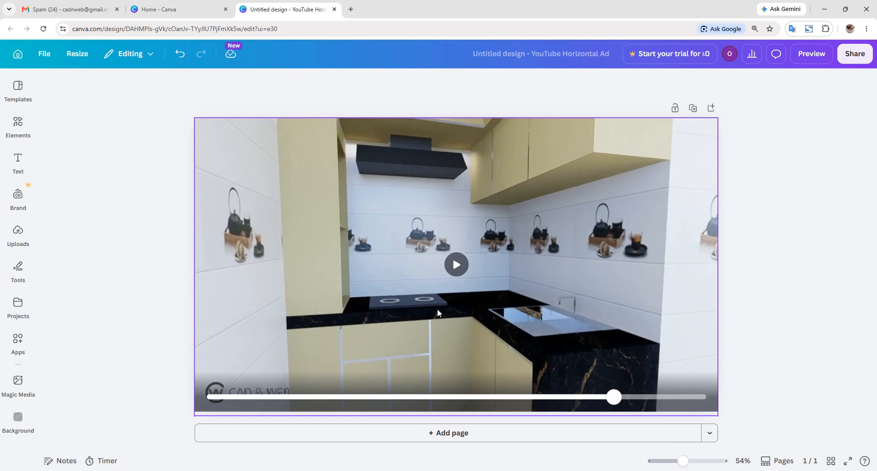
click(464, 237)
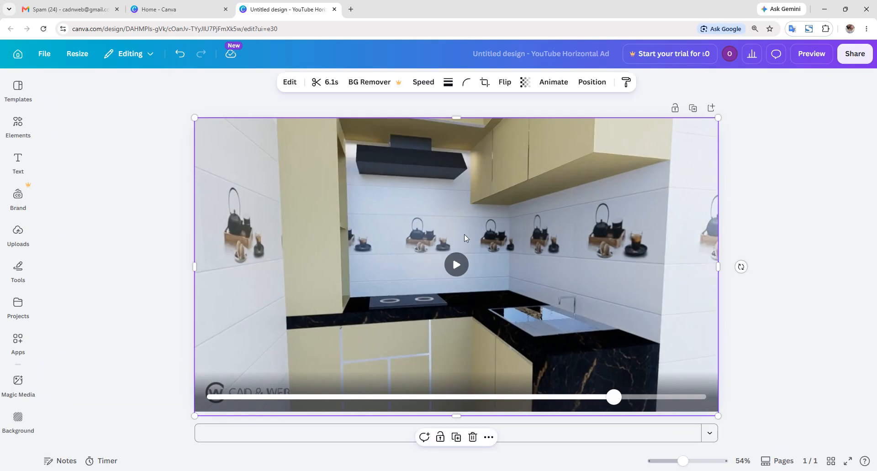
- Trim the kitchen clip, then restore it to its full 6.1-second length
click(330, 86)
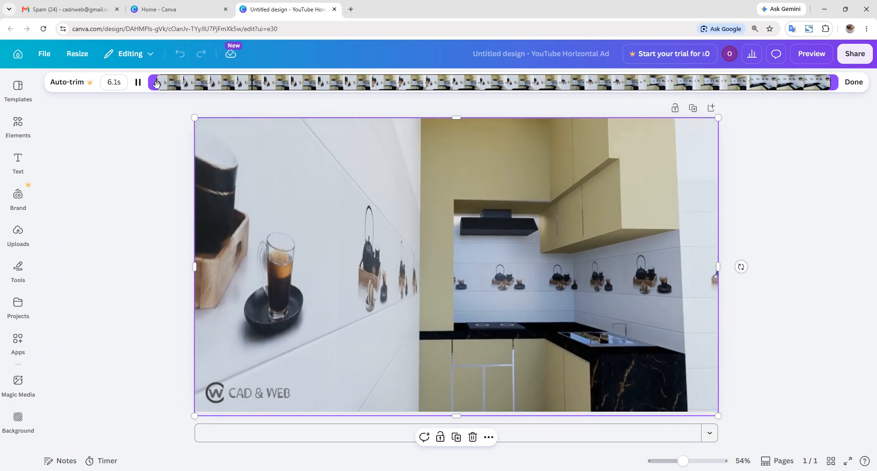
click(154, 85)
drag(154, 85, 313, 93)
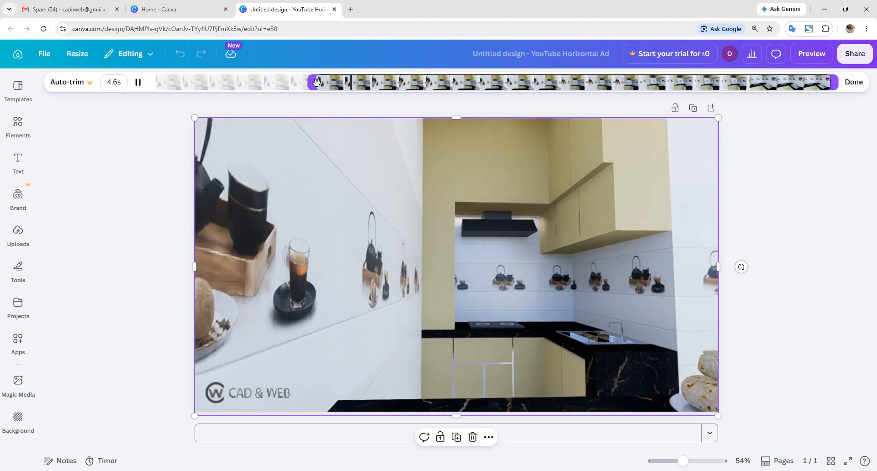
drag(319, 81, 151, 91)
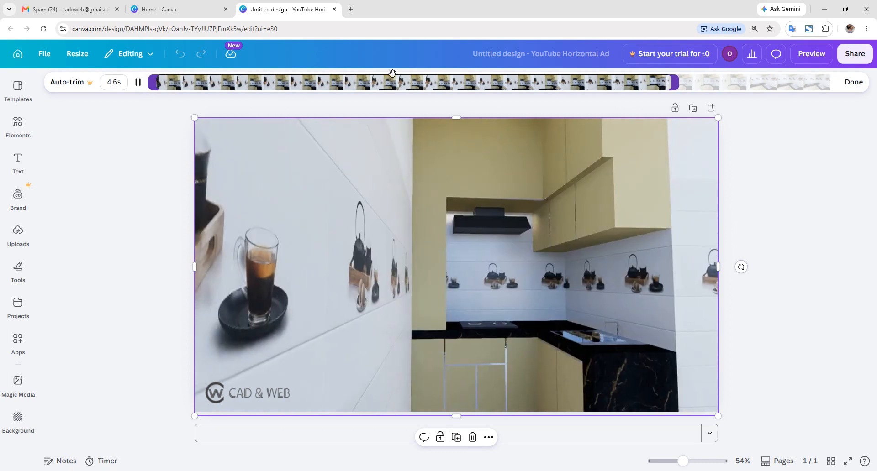
drag(672, 84, 837, 84)
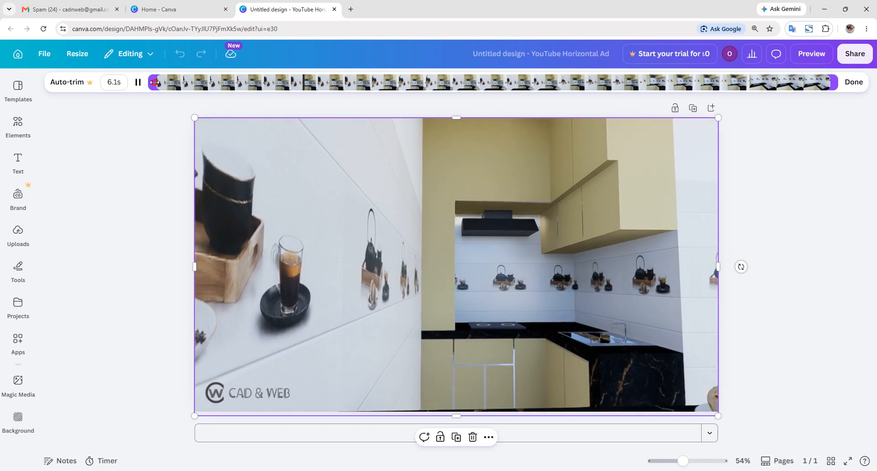
click(852, 82)
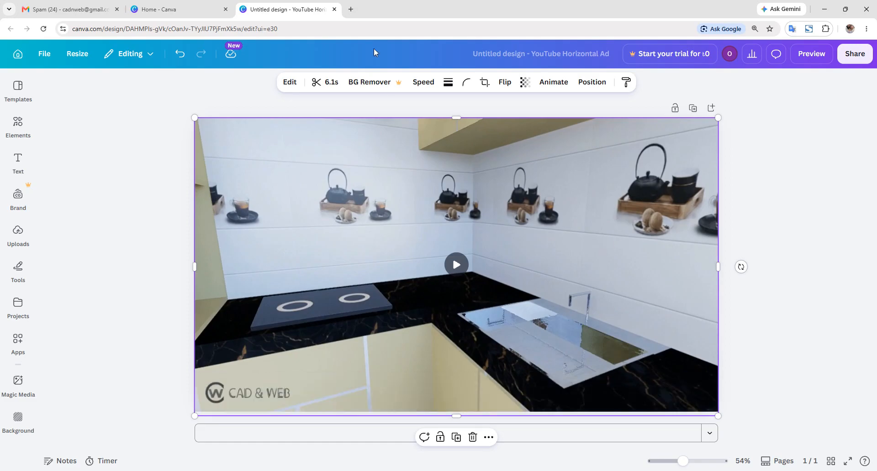
- In a new Chrome tab, search for 'bird chirping mp3 free download'
click(350, 9)
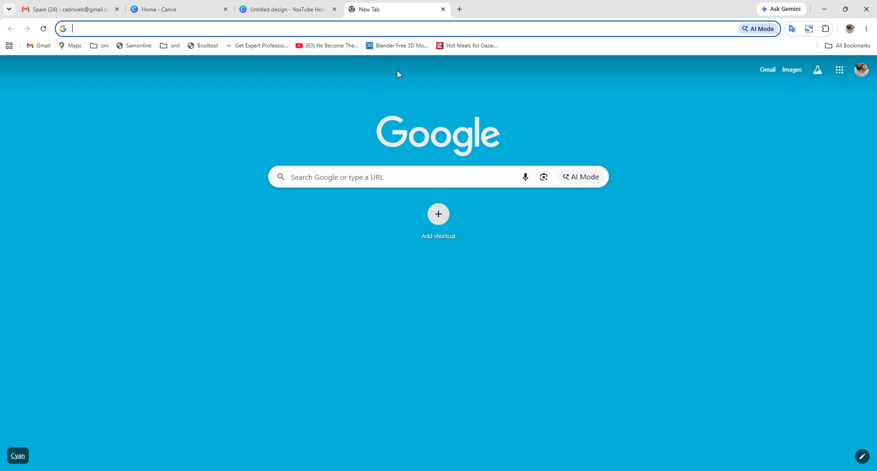
text(bird)
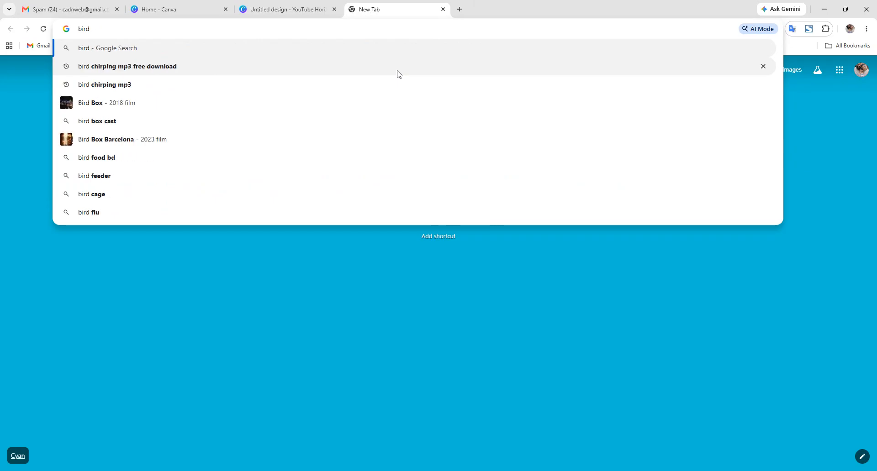
key(Down)
key(Return)
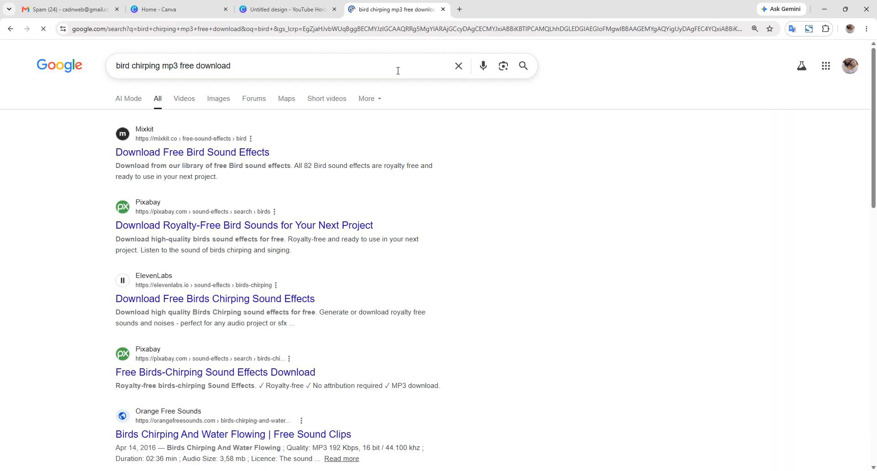
- Preview and download the 10:36 Birds sound effect from Pixabay's royalty-free bird sounds page
click(299, 226)
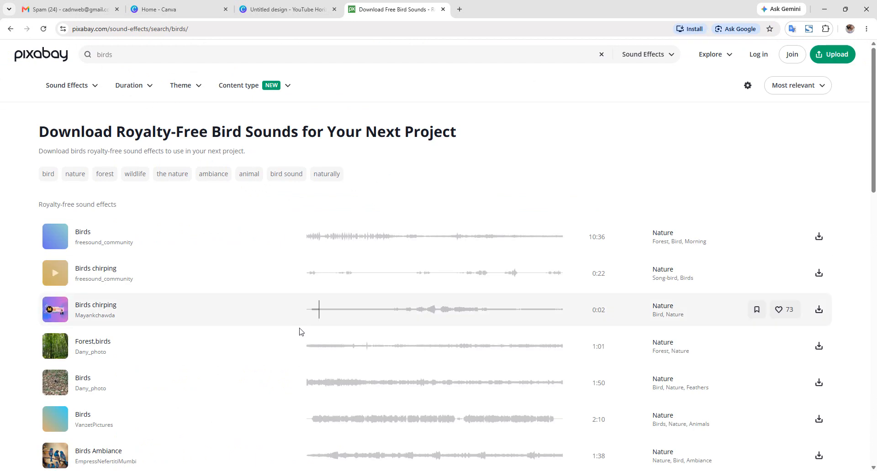
click(52, 237)
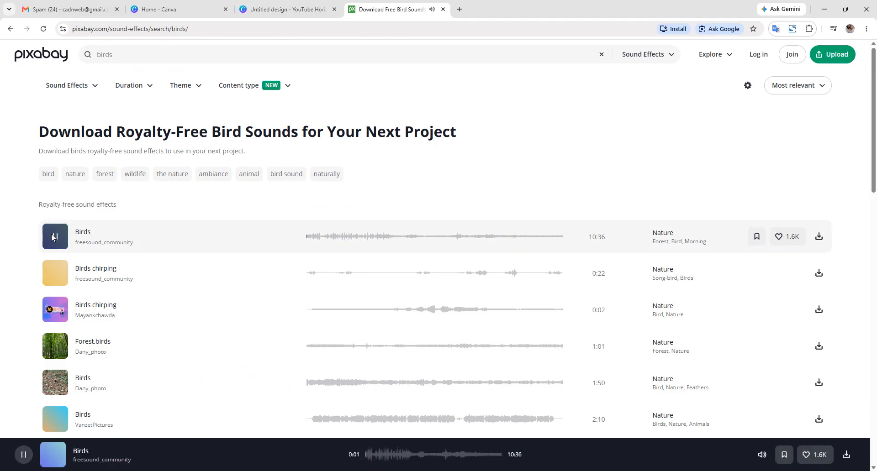
click(820, 237)
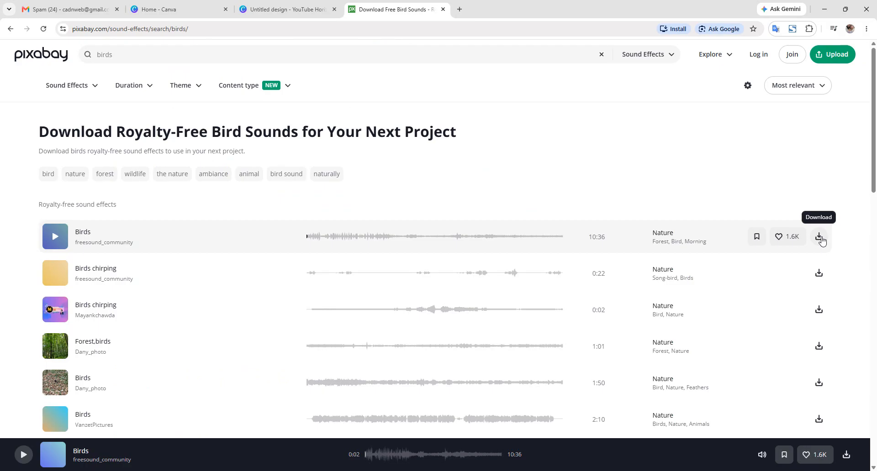
click(820, 238)
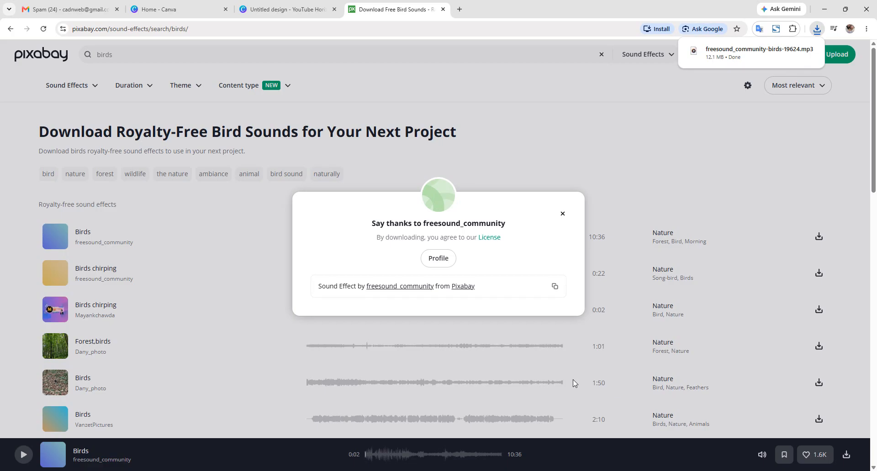
click(563, 214)
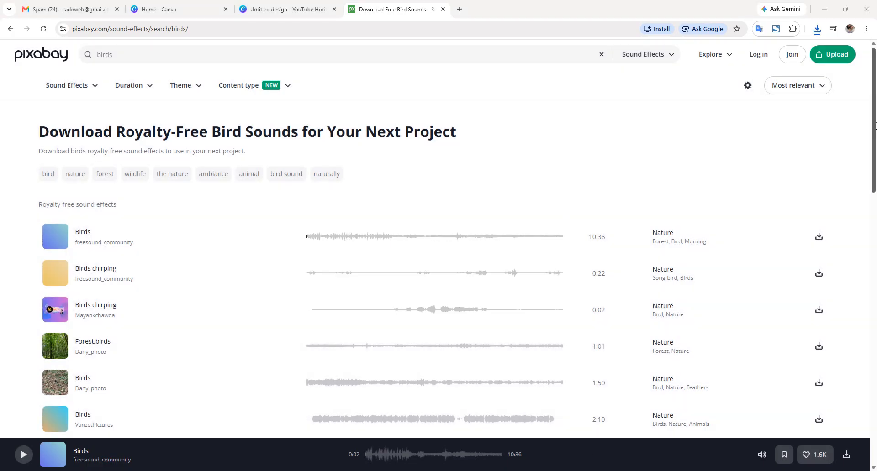
- Upload the downloaded birds MP3 from Downloads into Canva, then return to Pixabay
click(274, 7)
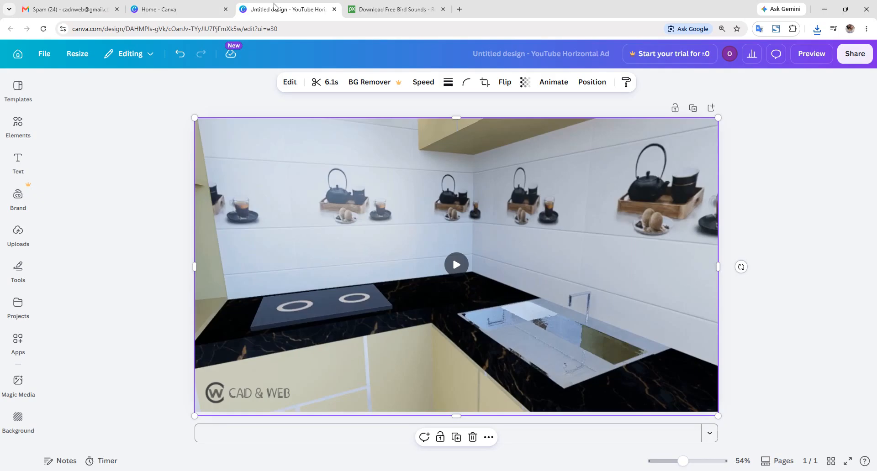
click(18, 234)
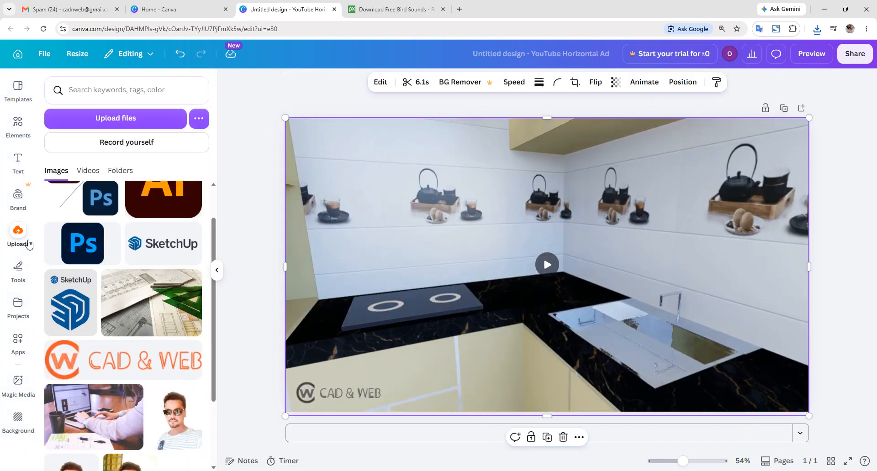
click(115, 120)
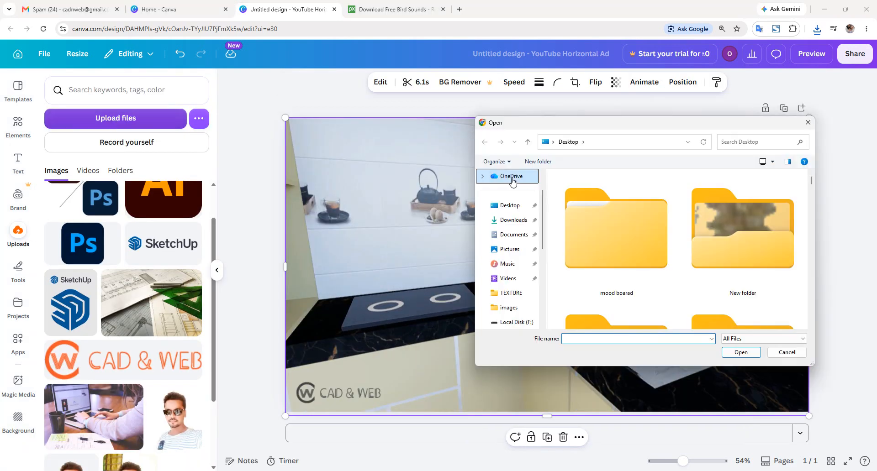
click(512, 222)
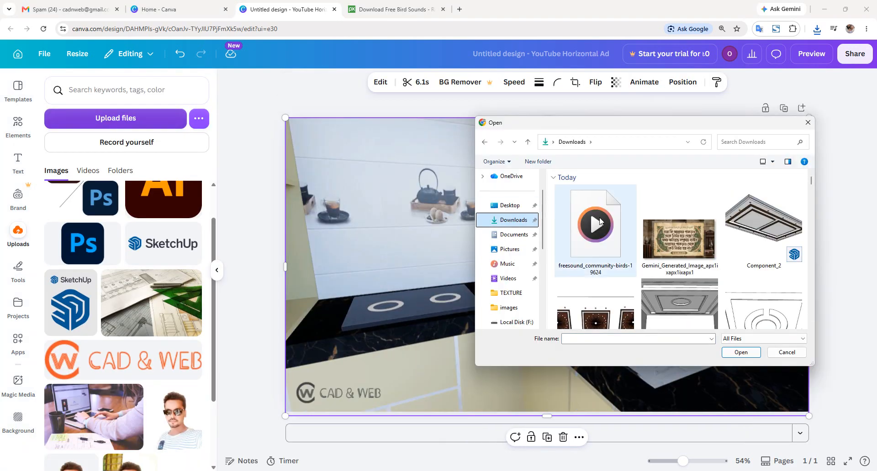
double_click(600, 222)
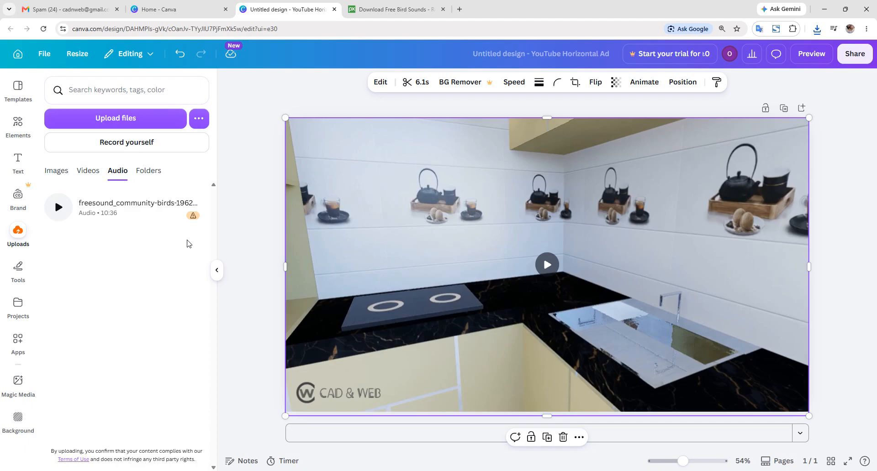
mouse_move(196, 218)
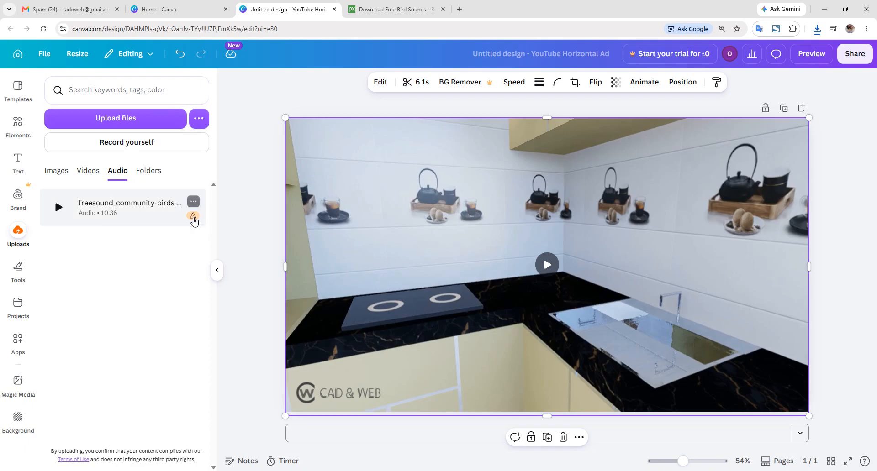
click(392, 9)
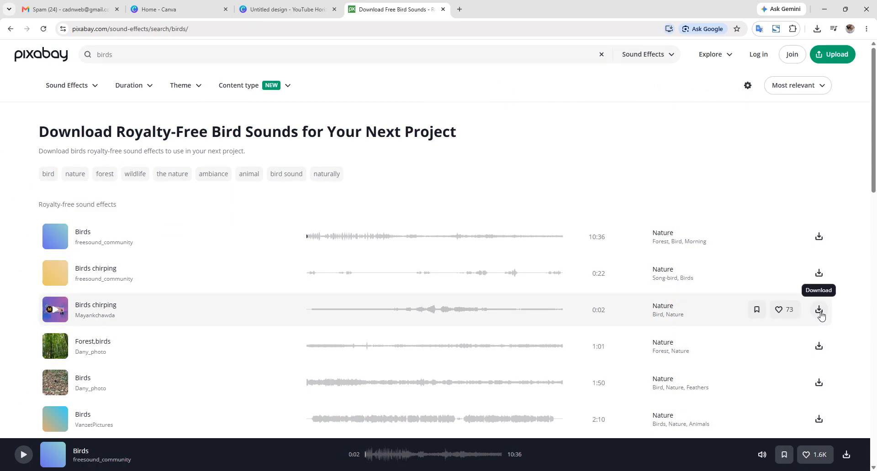
- Download the 0:02 Birds chirping sound and delete the 10:36 birds audio from Canva's uploads
click(819, 310)
click(280, 29)
click(288, 9)
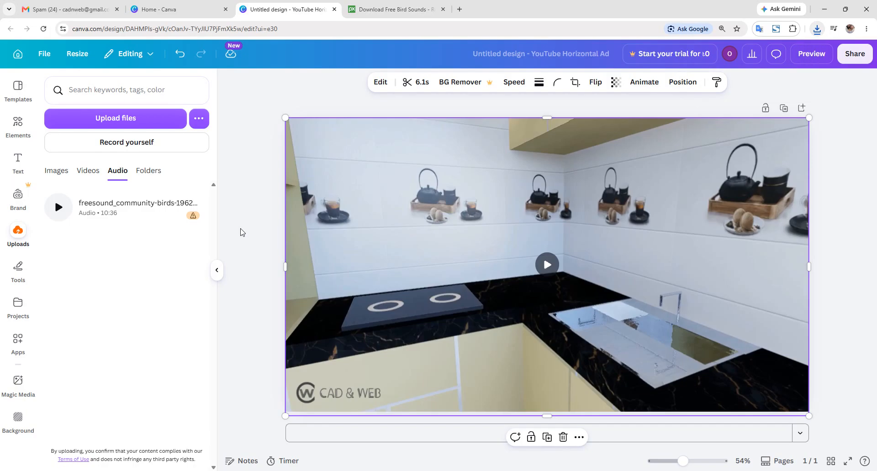
click(193, 202)
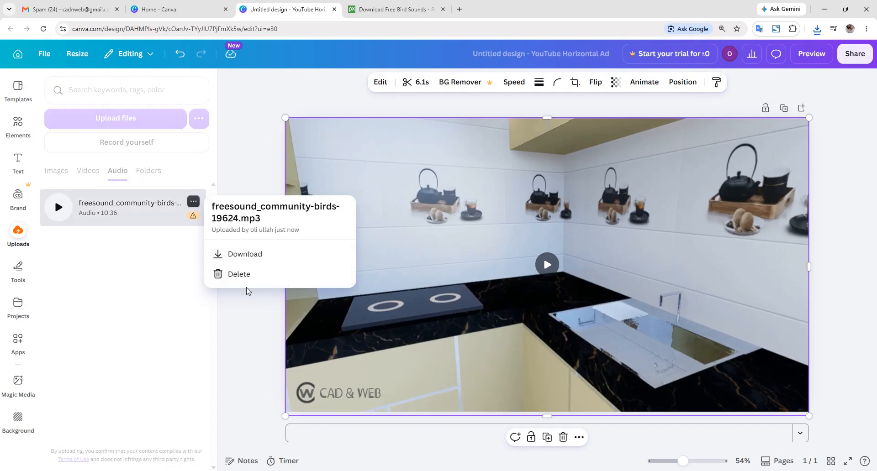
click(248, 274)
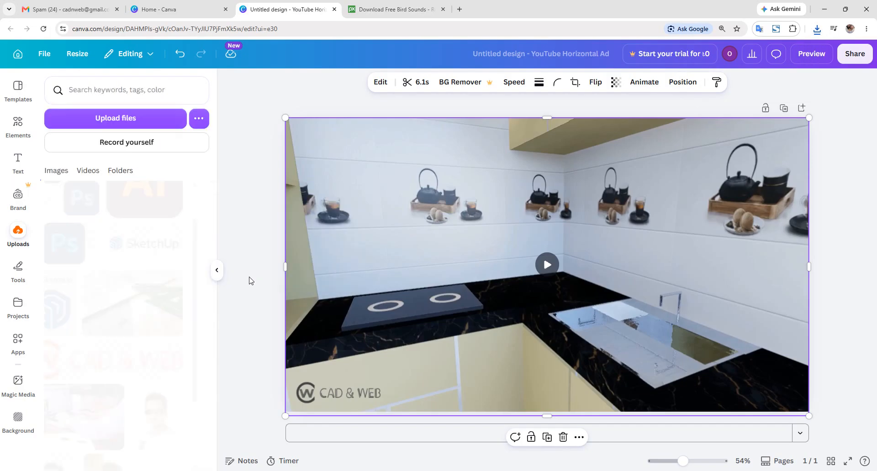
- Close Pixabay's thank-you dialog and confirm the birds-chirping MP3 in the Downloads folder
click(379, 5)
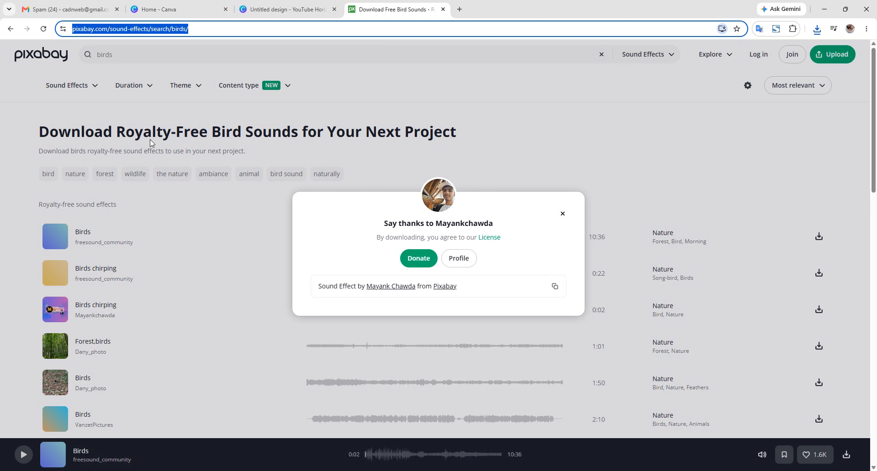
click(264, 10)
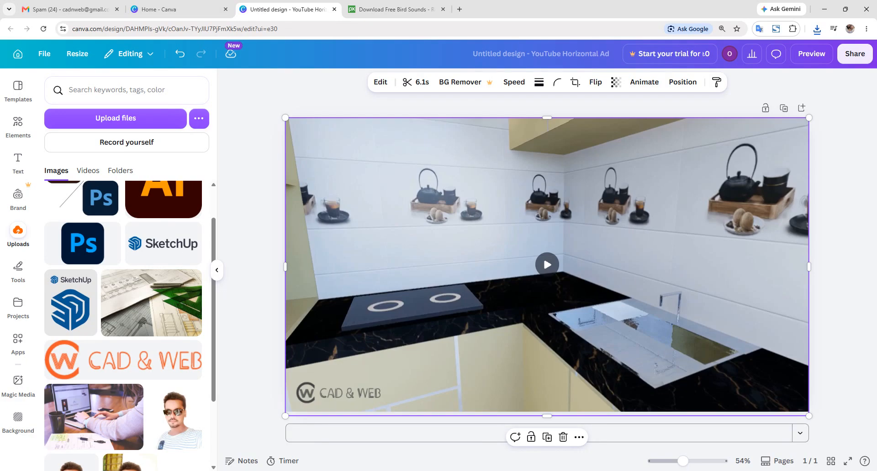
click(391, 5)
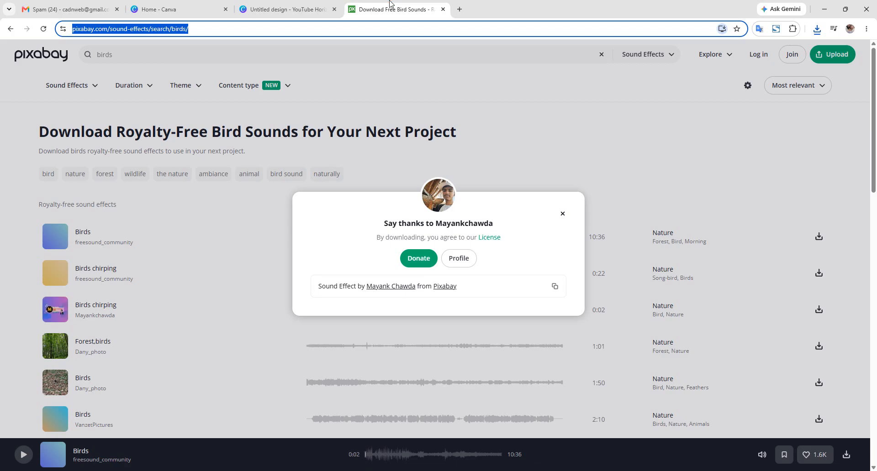
click(562, 214)
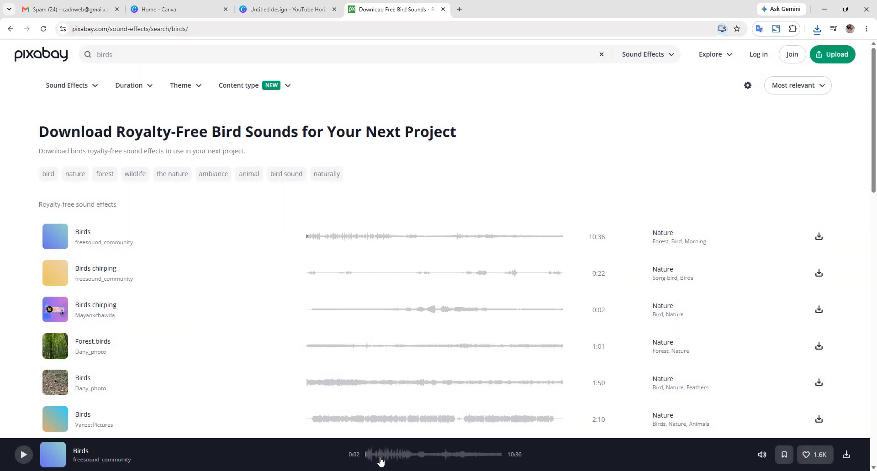
click(519, 470)
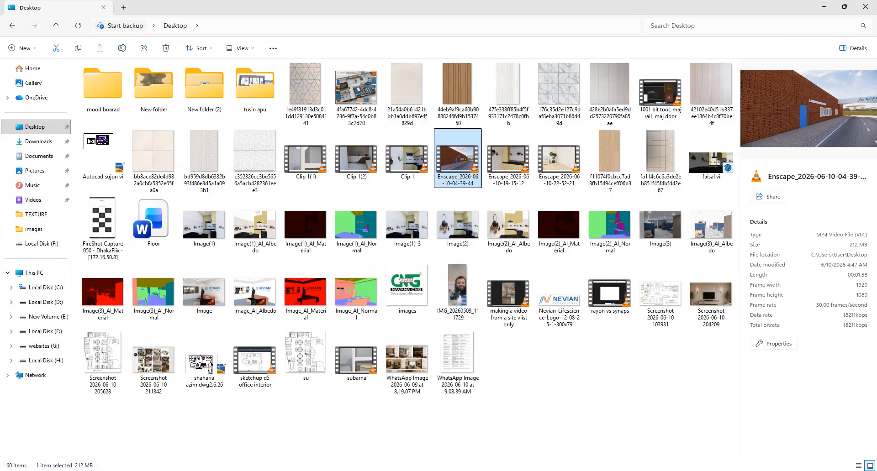
click(41, 142)
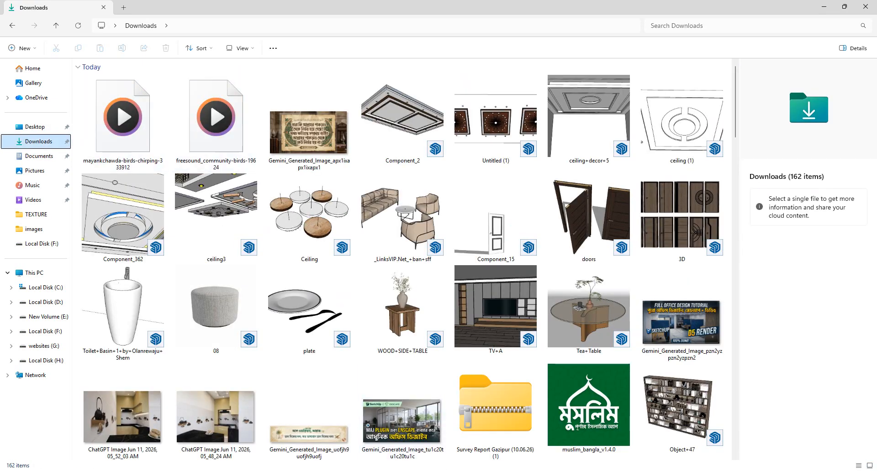
click(519, 470)
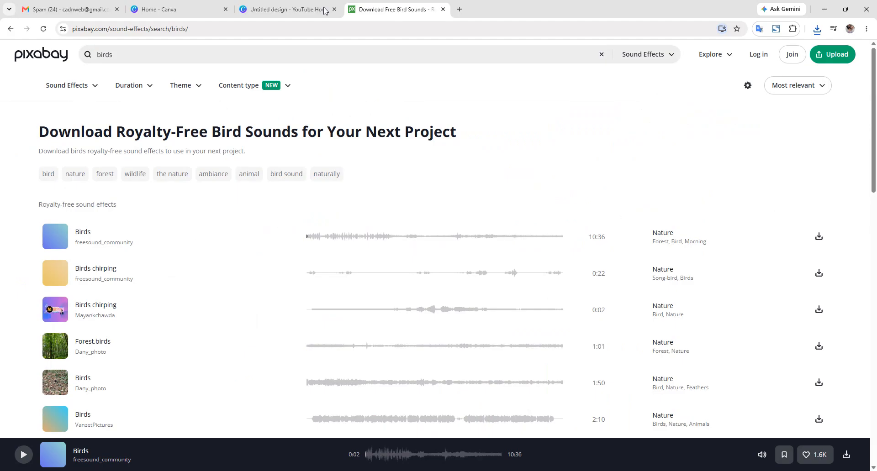
- Upload the birds-chirping MP3 to Canva and add it to the kitchen video ad as audio
click(283, 9)
click(89, 119)
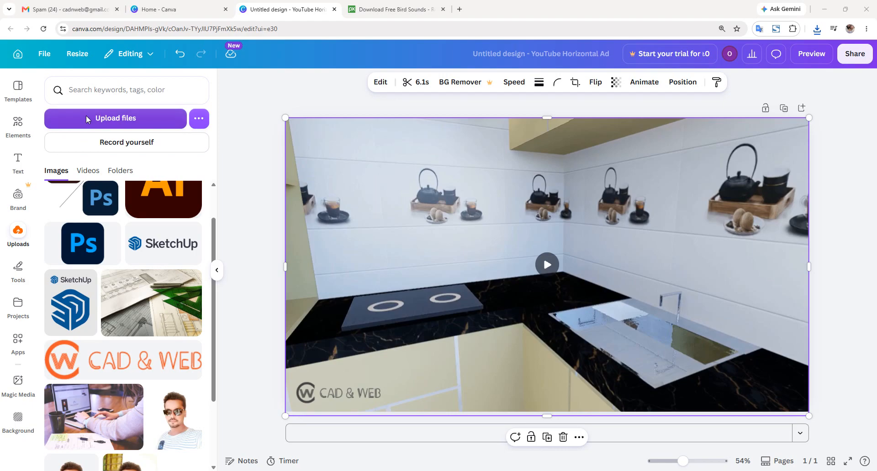
double_click(602, 250)
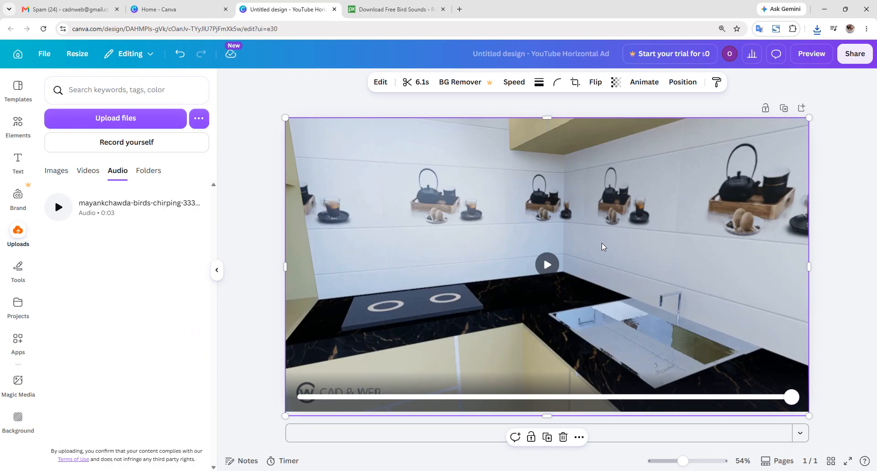
drag(58, 215, 366, 356)
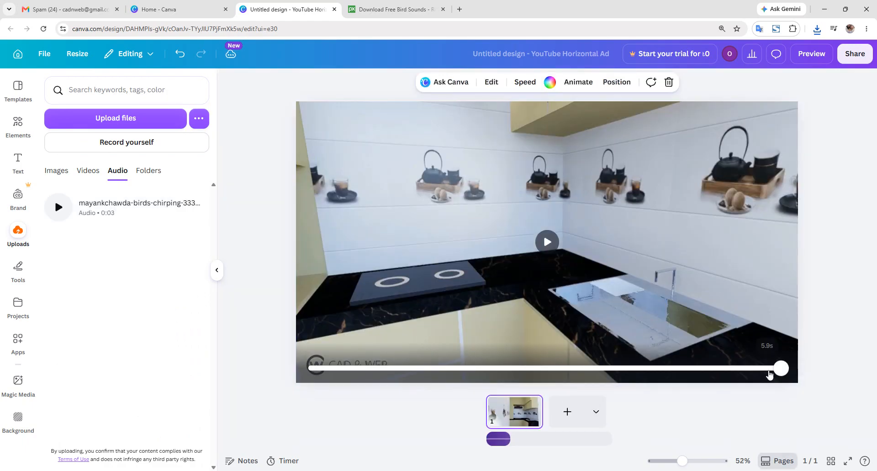
drag(780, 368, 318, 370)
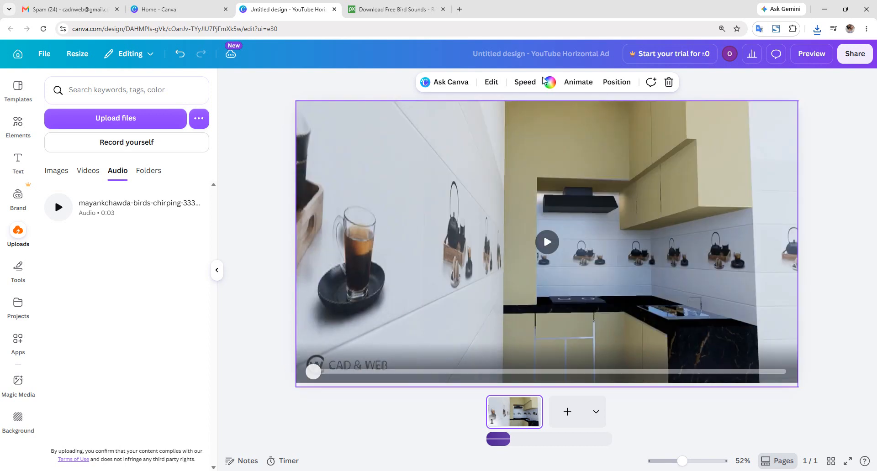
click(547, 242)
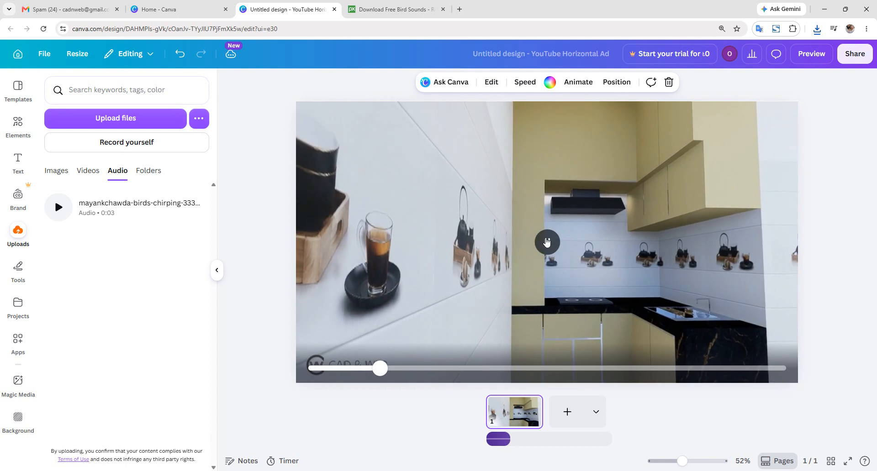
click(126, 213)
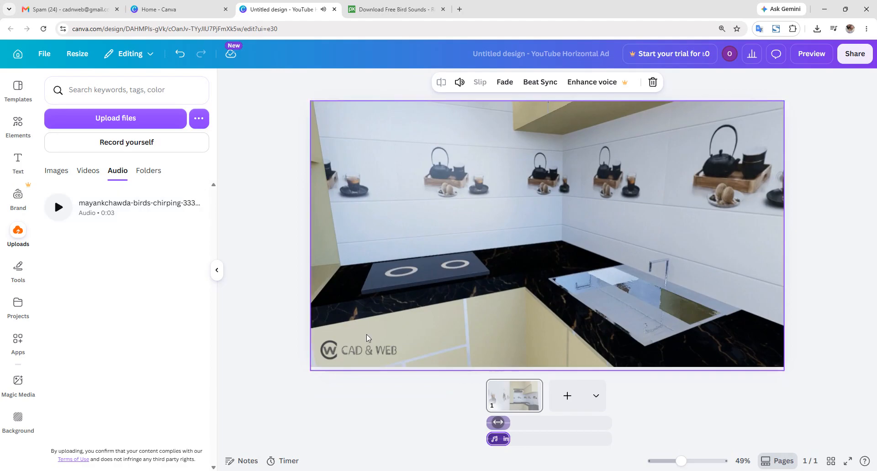
- Drop in another bird sound copy, then delete all three stray audio tracks
click(65, 212)
drag(65, 214, 322, 341)
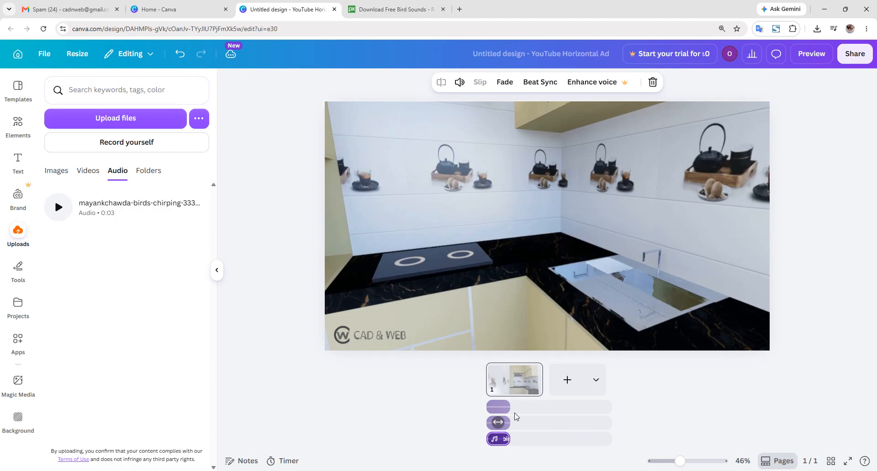
click(517, 417)
click(507, 424)
key(Delete)
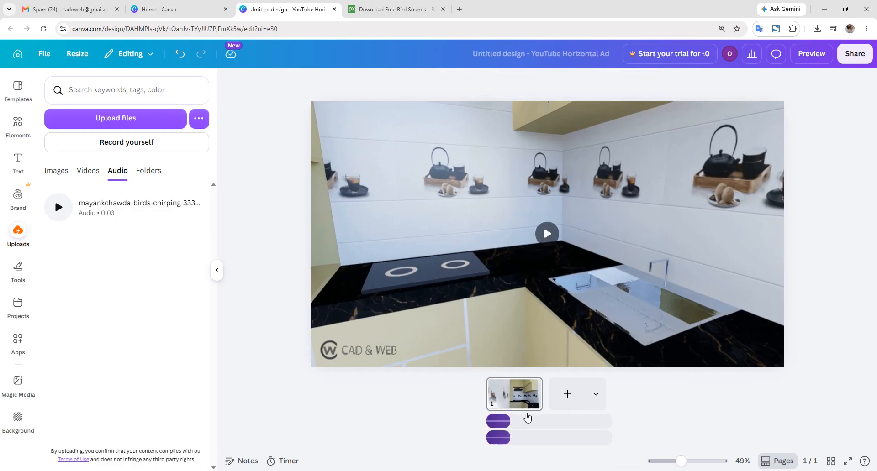
click(497, 422)
key(Delete)
click(498, 442)
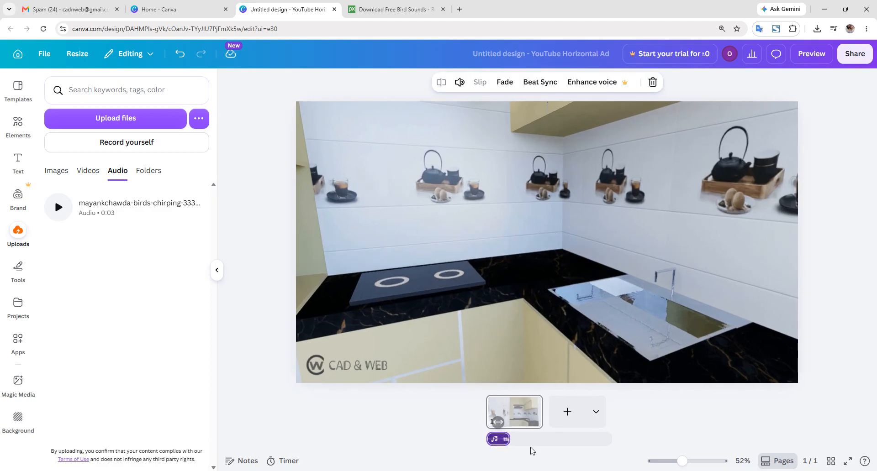
key(Delete)
- Put the bird chirp back on the timeline, duplicate it, and start the copy at 2.5s
drag(53, 214, 500, 440)
right_click(499, 442)
click(549, 336)
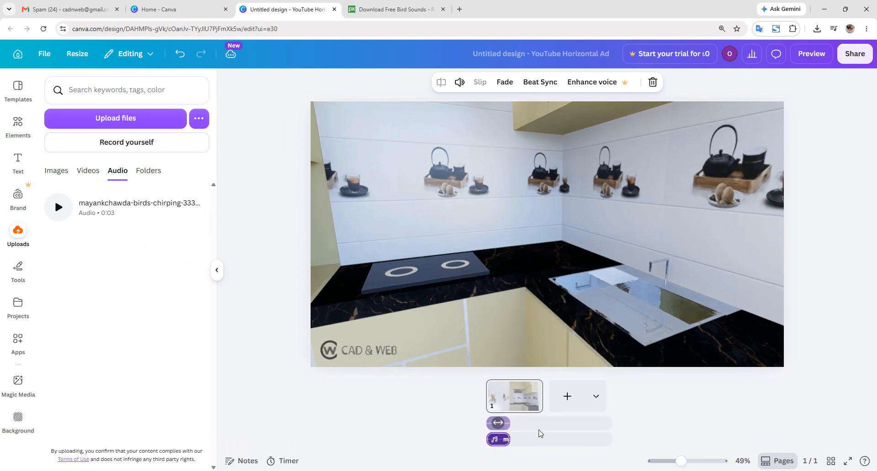
drag(498, 440, 527, 437)
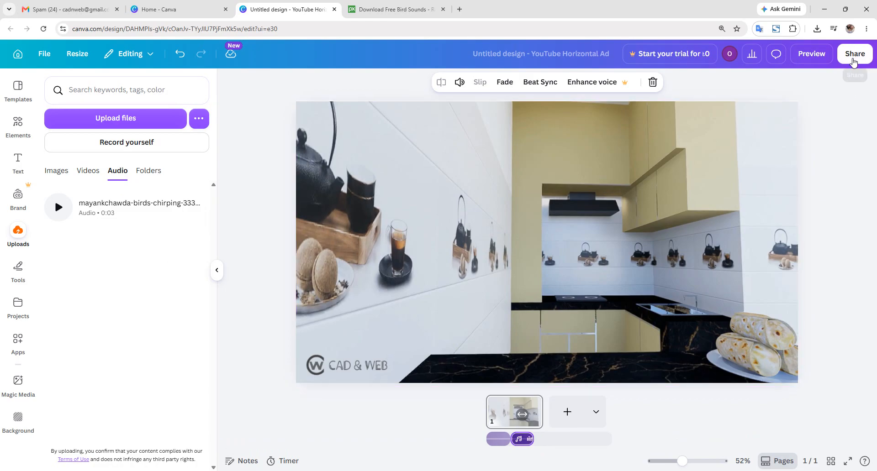
- Download the ad as a 1080p MP4 video and open download.mp4
click(853, 59)
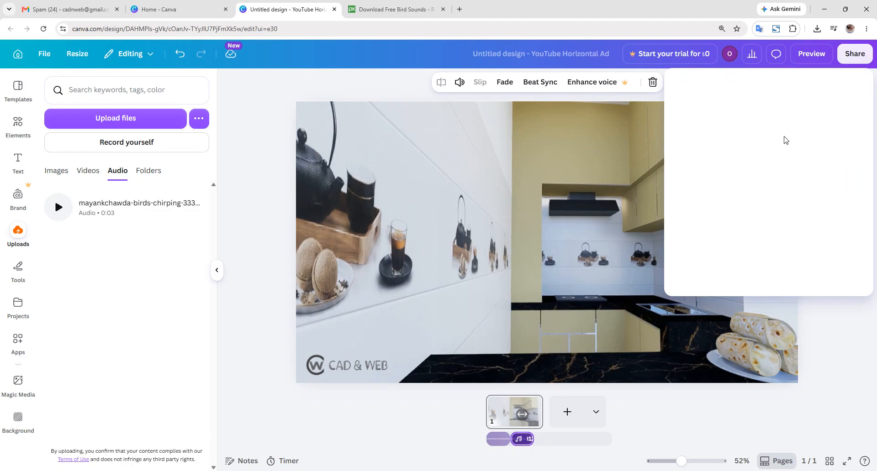
click(696, 287)
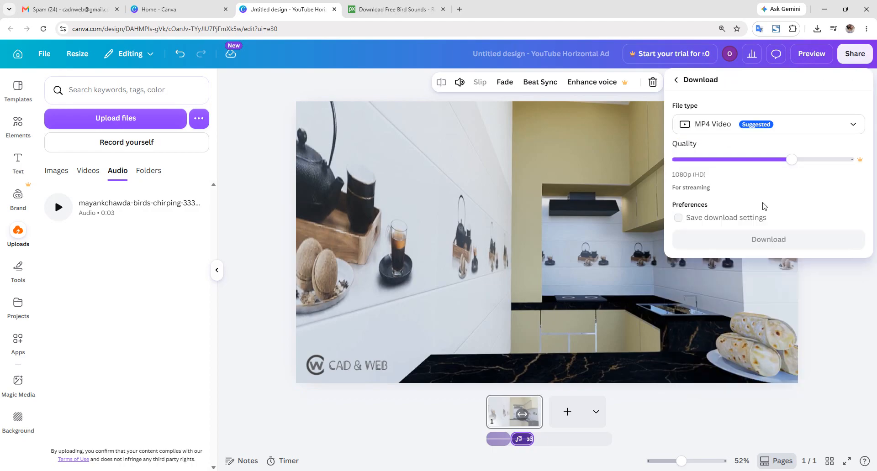
click(802, 239)
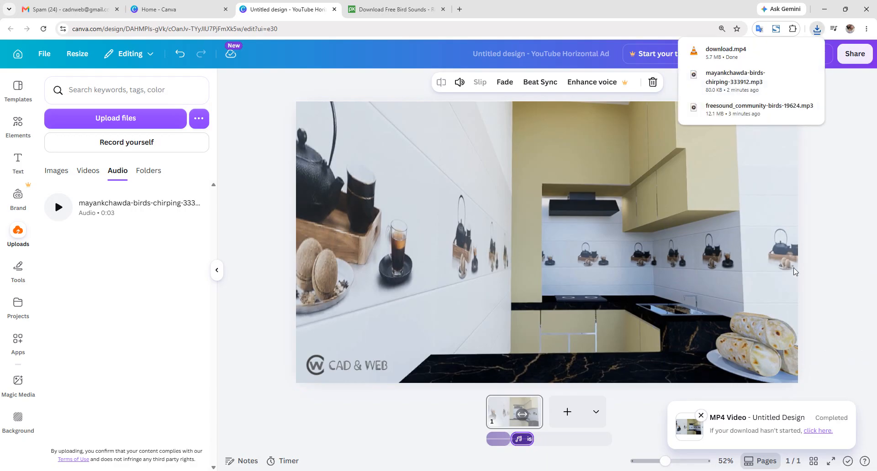
click(766, 59)
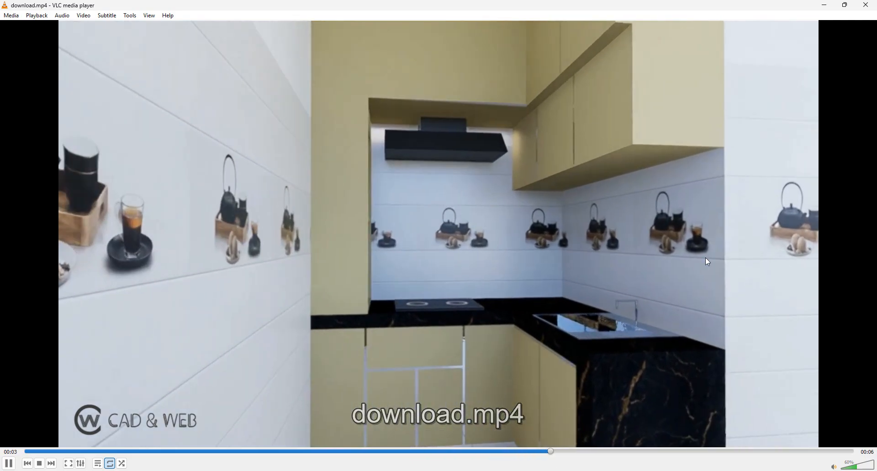
- Raise the VLC volume to 100%, watch the exported ad, then close the player
scroll(564, 243, up, 3)
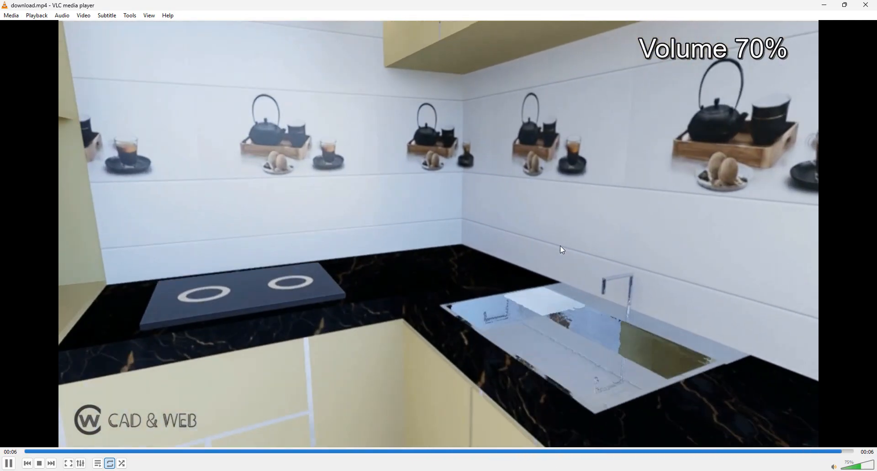
scroll(563, 251, up, 5)
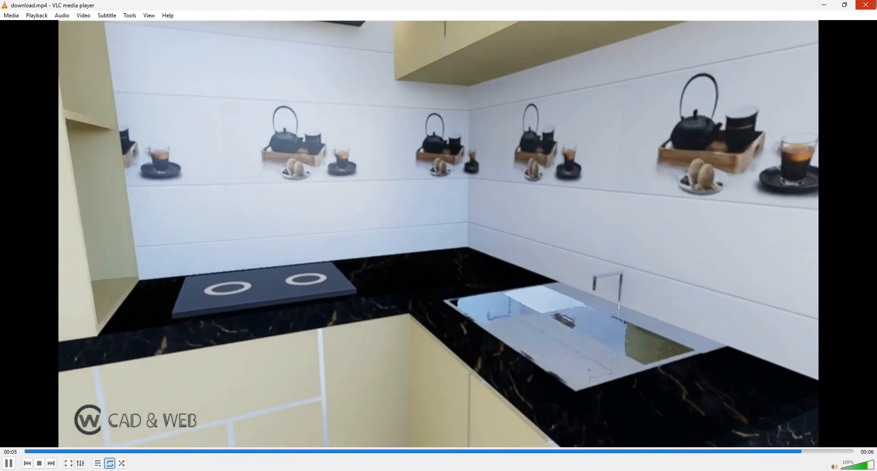
click(865, 4)
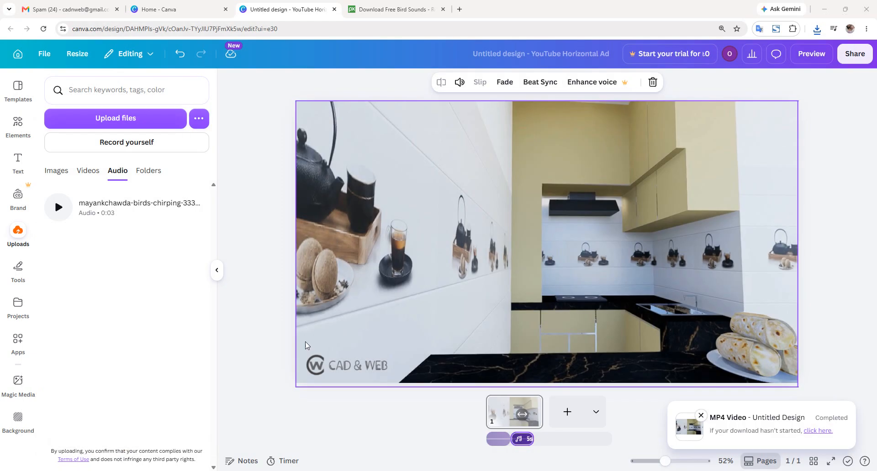
- Nudge the CAD & WEB logo slightly up and to the right
click(318, 362)
drag(331, 372, 330, 362)
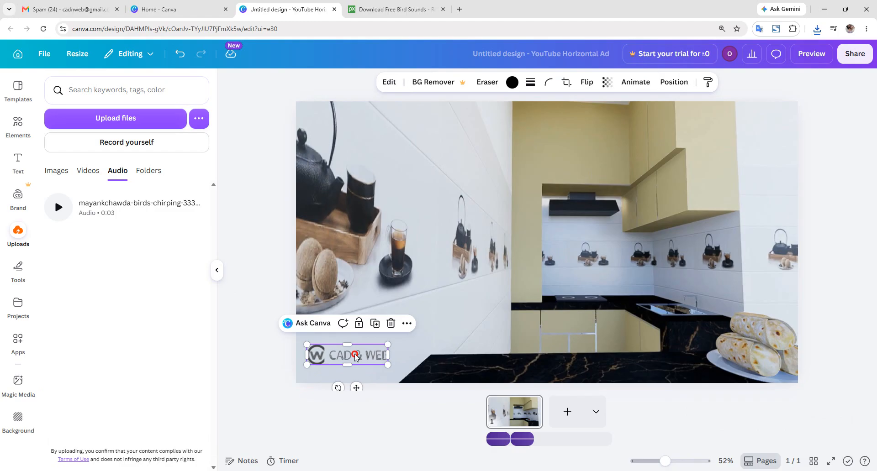
drag(356, 356, 365, 357)
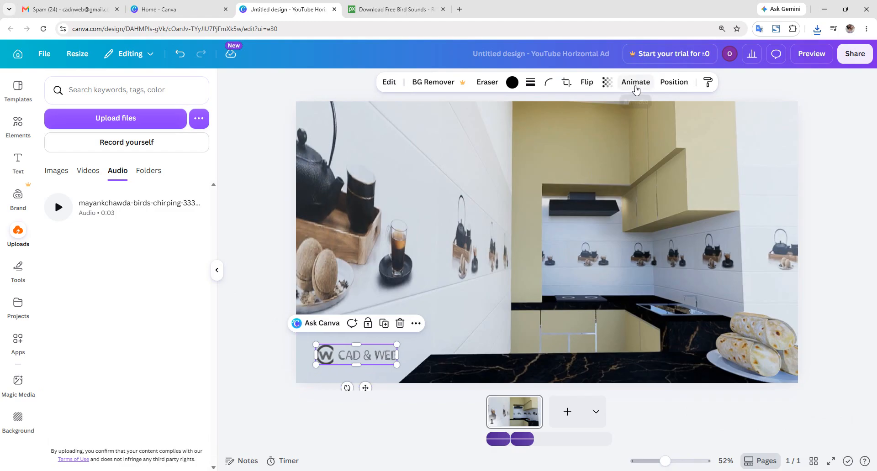
- Give the CAD & WEB logo a rightward Drift animation
click(635, 83)
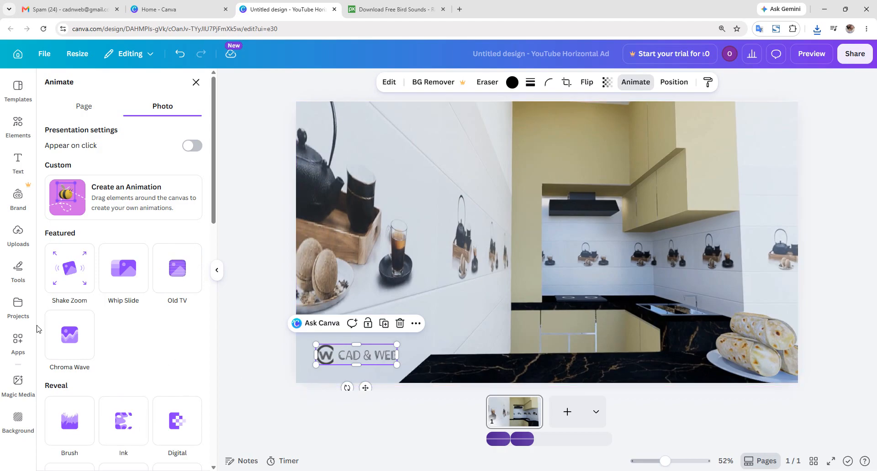
mouse_move(371, 356)
mouse_down()
mouse_move(345, 355)
mouse_move(387, 359)
mouse_up()
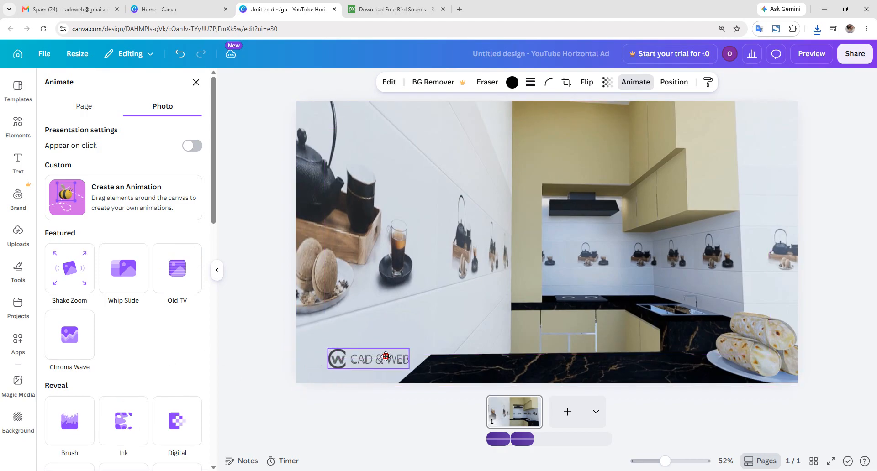
scroll(123, 355, down, 5)
scroll(131, 355, down, 5)
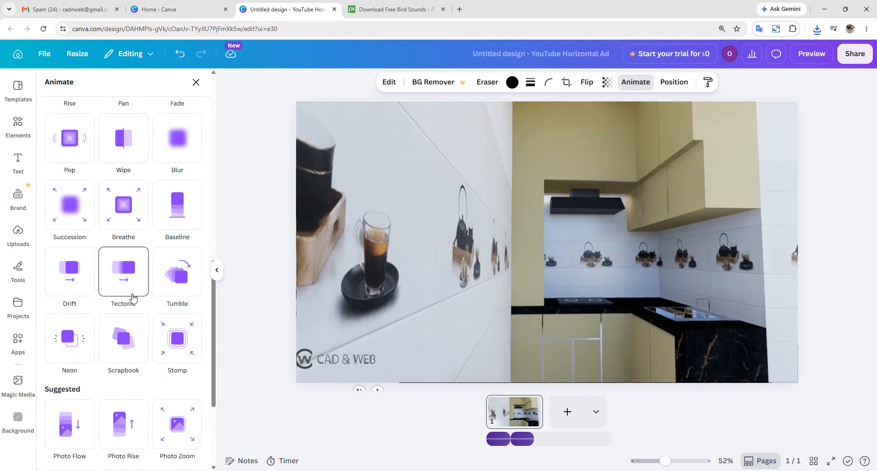
click(67, 286)
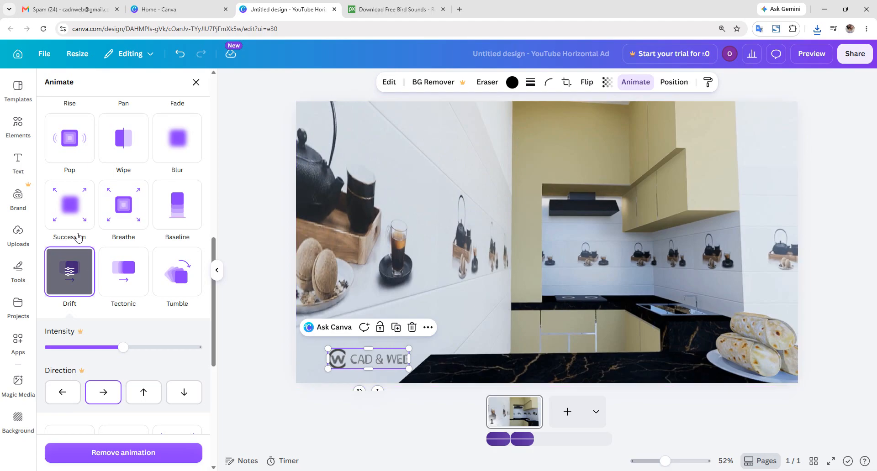
click(21, 156)
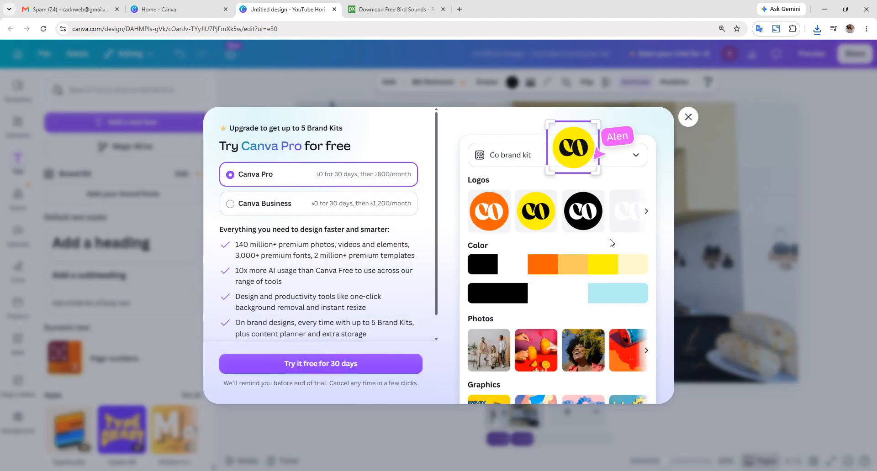
- Dismiss the Canva Pro upgrade offers and deselect the logo and video
click(686, 120)
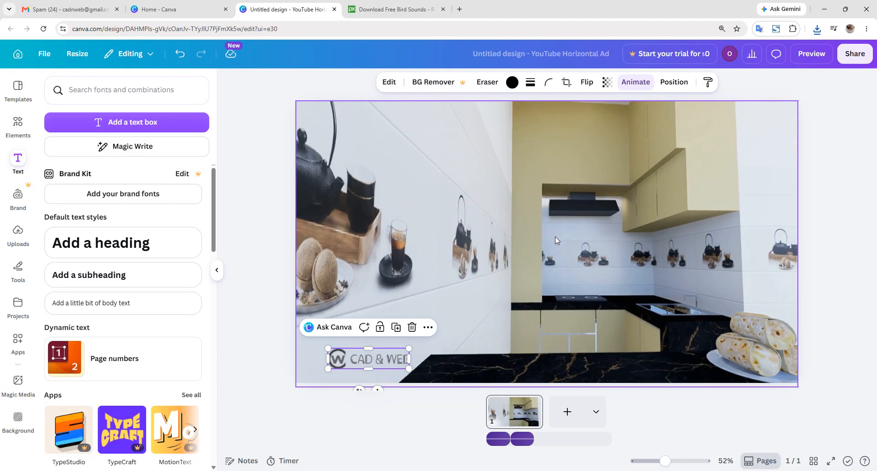
click(824, 253)
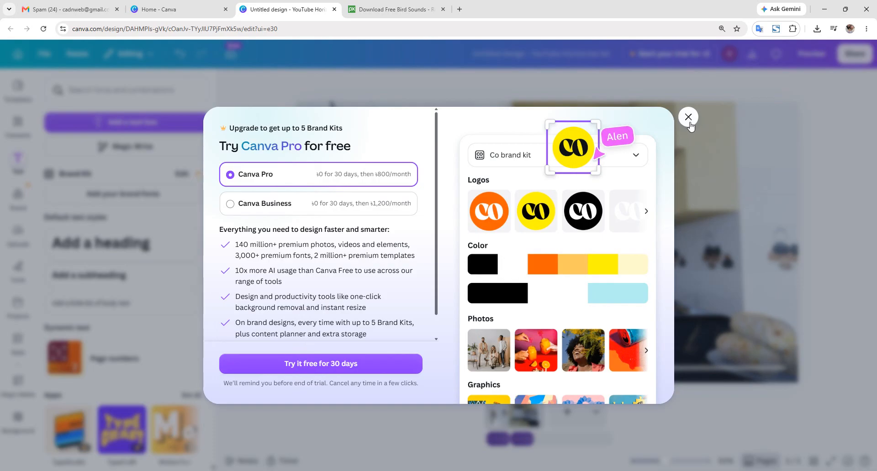
click(688, 117)
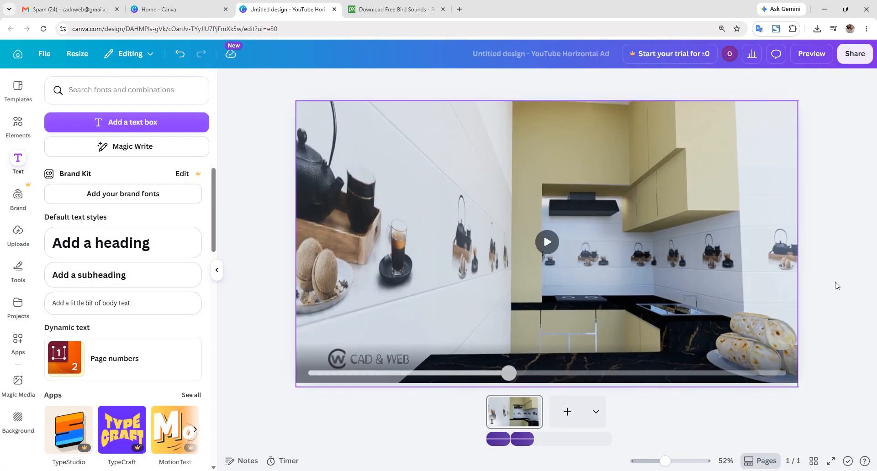
click(836, 285)
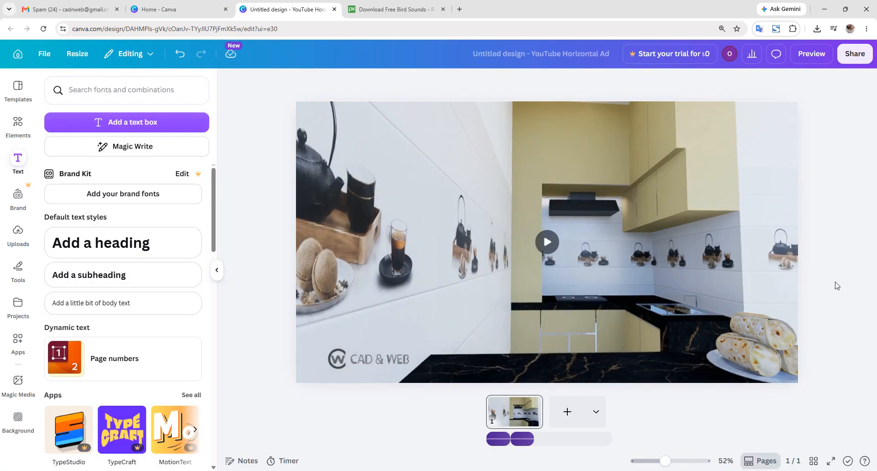
click(120, 202)
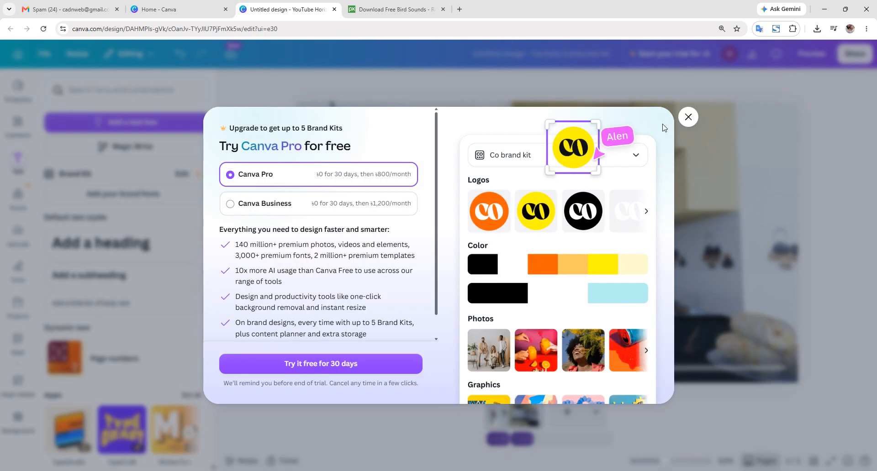
click(688, 119)
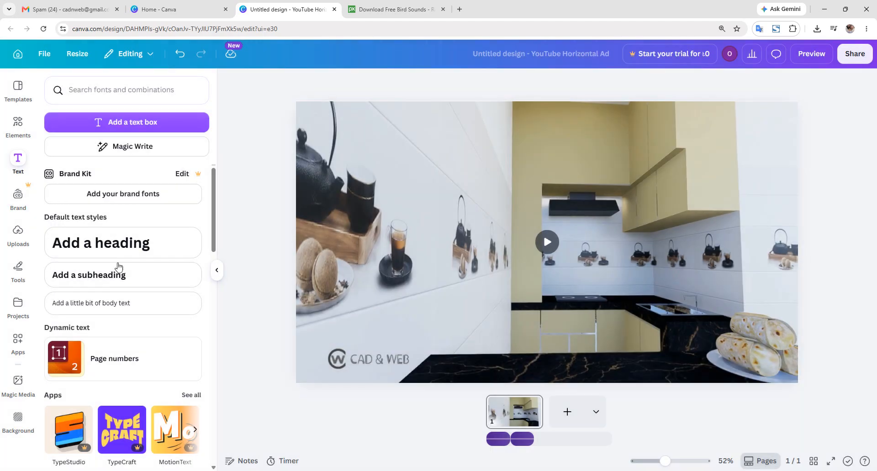
- Add a heading text box and type the business's street address
click(117, 249)
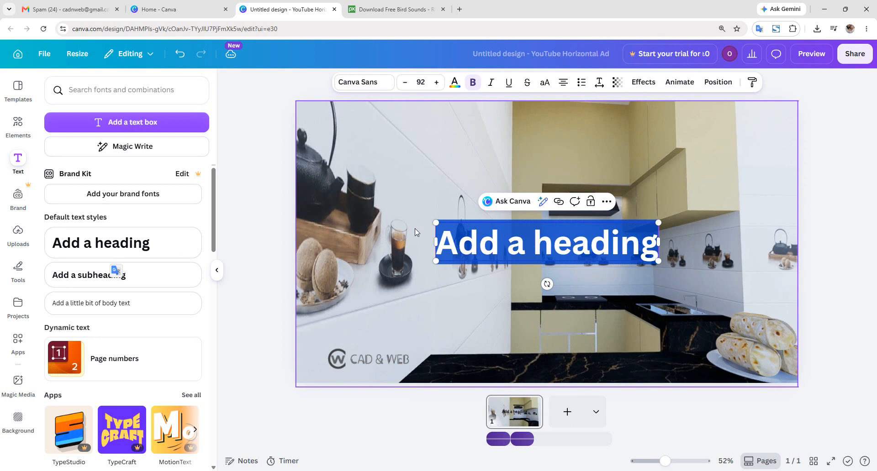
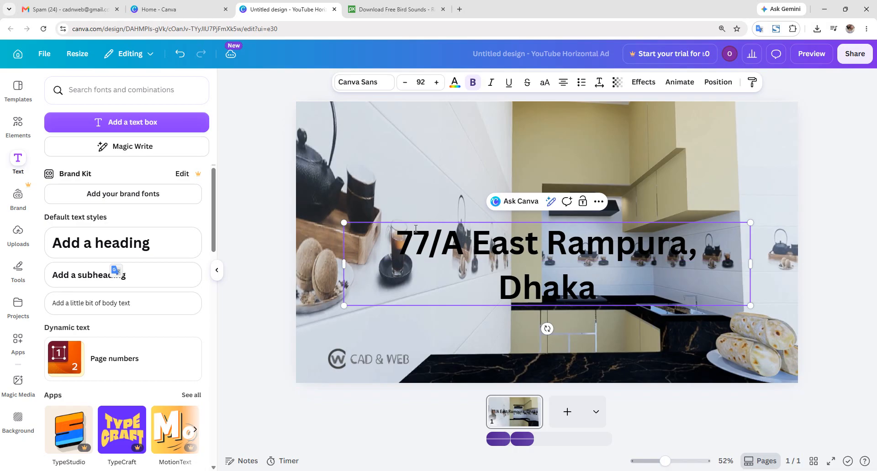
- Add the business phone number on a new line below the address
key(Return)
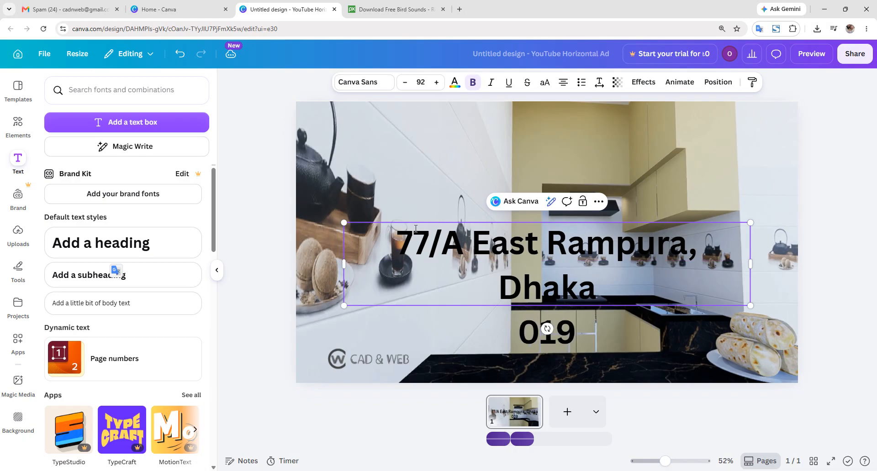
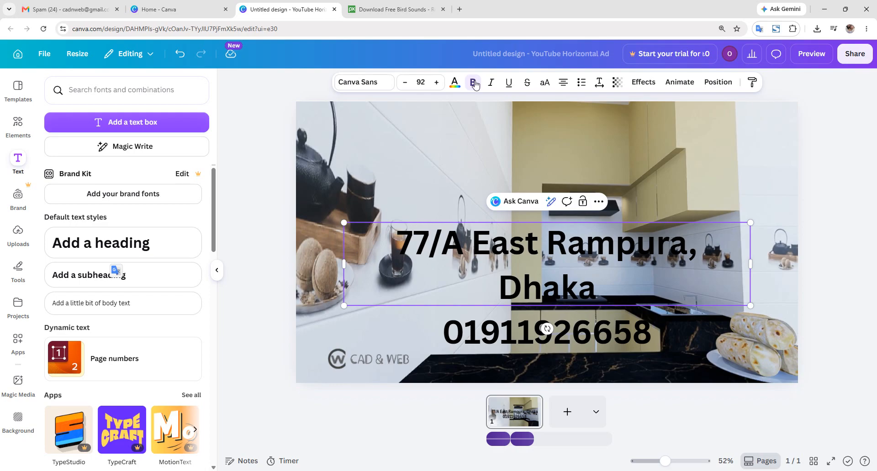
- Set the address text to size 24 and place it bottom-left, beneath the CAD & WEB logo
click(406, 86)
click(406, 86)
click(406, 86)
click(406, 85)
click(406, 85)
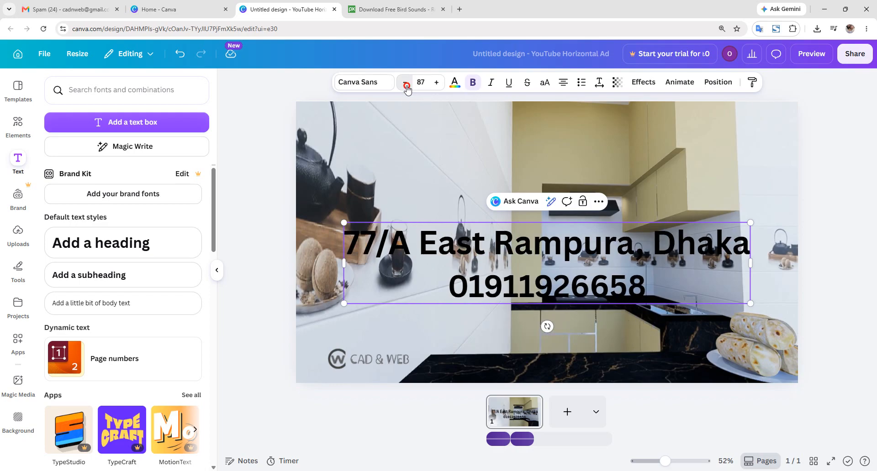
click(406, 86)
click(672, 283)
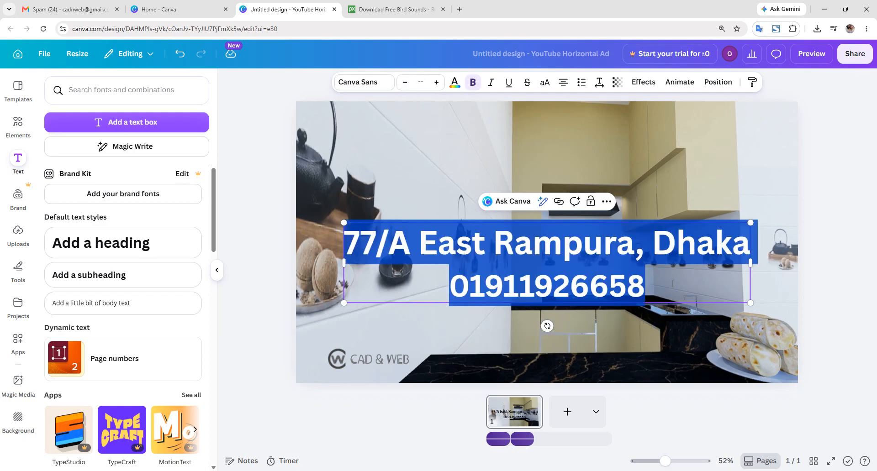
click(421, 82)
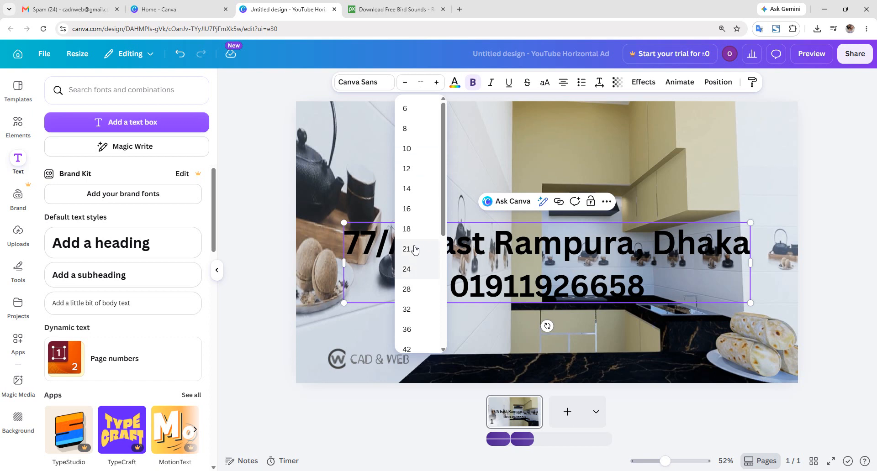
click(411, 271)
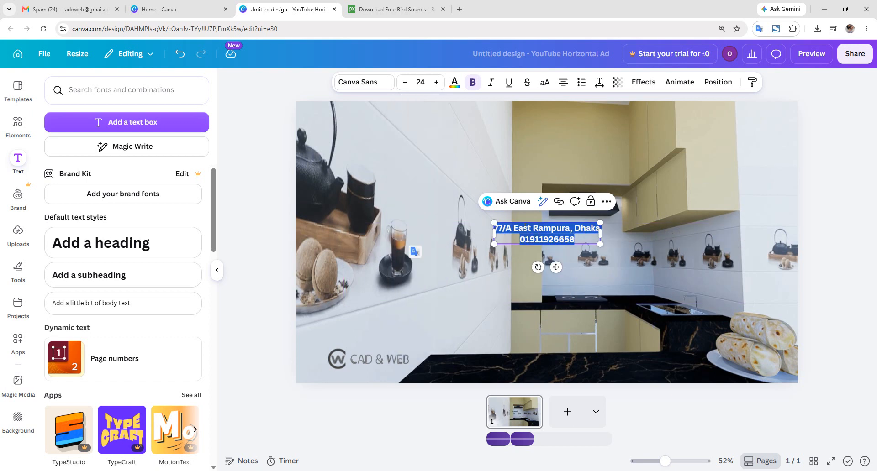
drag(517, 222, 365, 363)
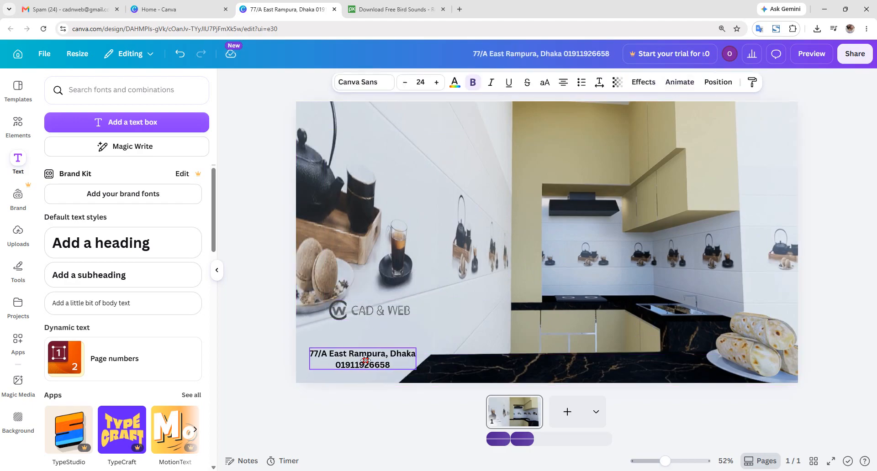
drag(375, 314, 370, 341)
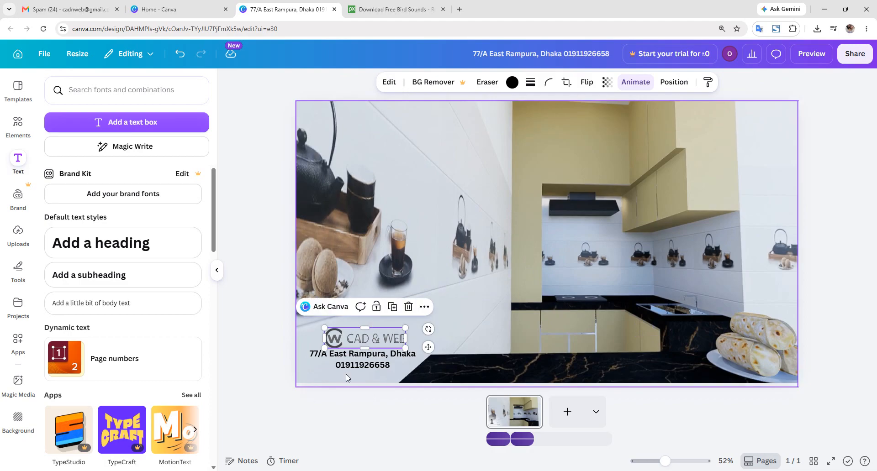
- Give the address text the Ascend animation and bring up the MP4 download settings
click(368, 364)
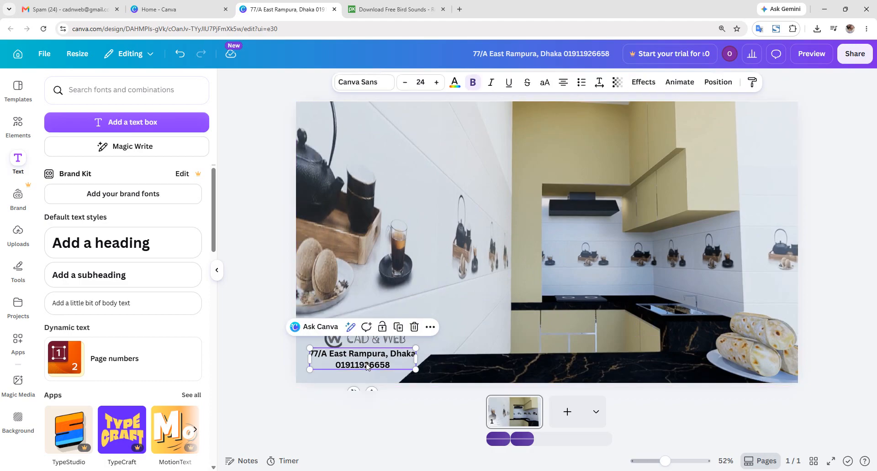
click(680, 81)
click(87, 287)
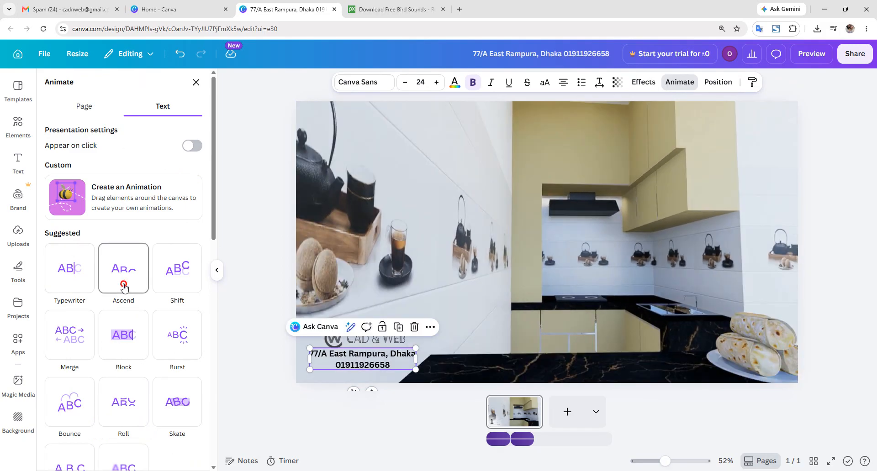
click(123, 287)
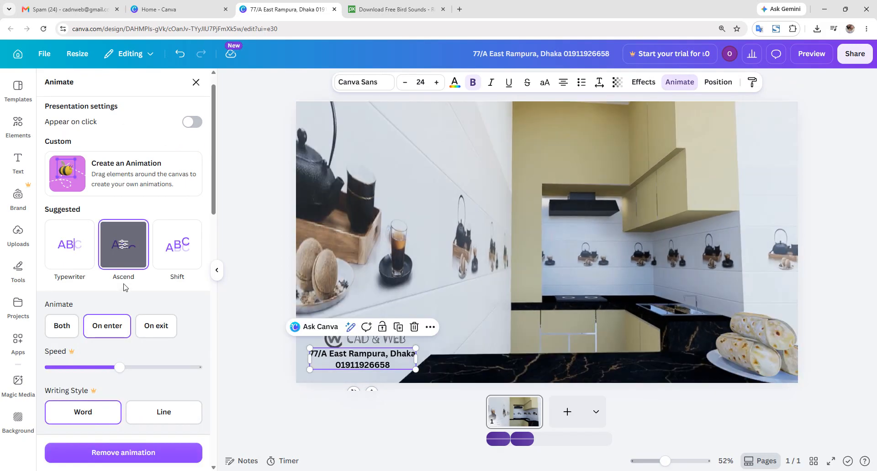
click(855, 53)
click(699, 294)
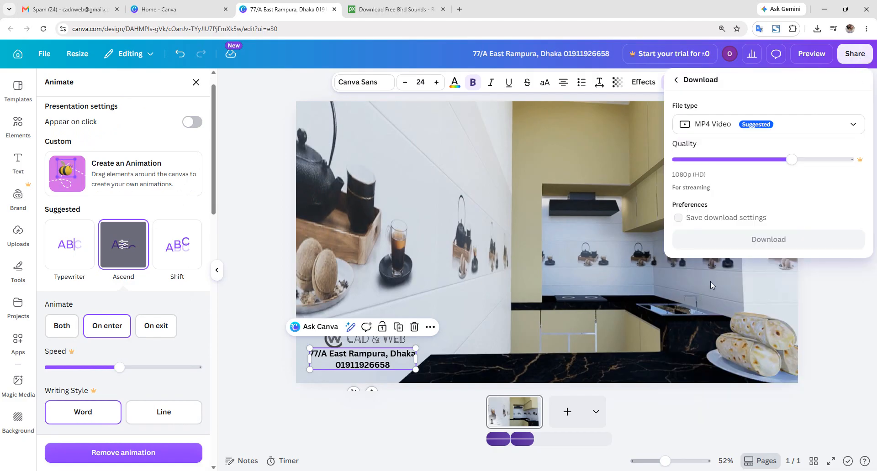
- Download the MP4 export and add a blank second page below the video page
click(730, 240)
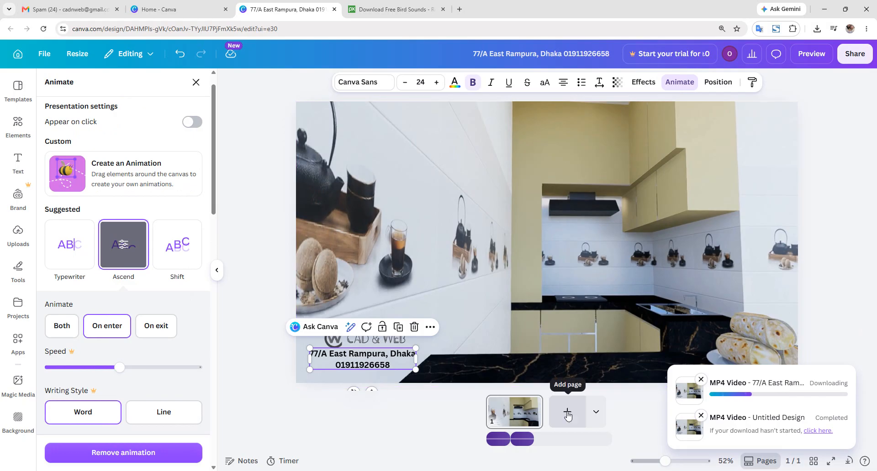
click(568, 412)
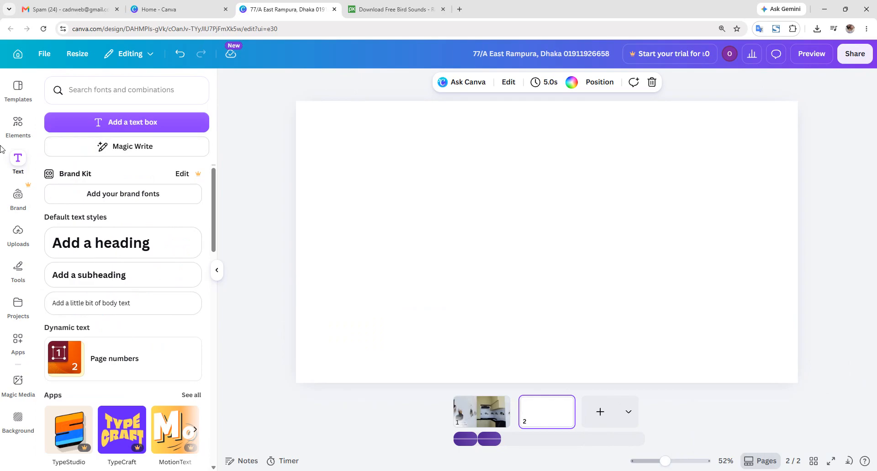
click(19, 234)
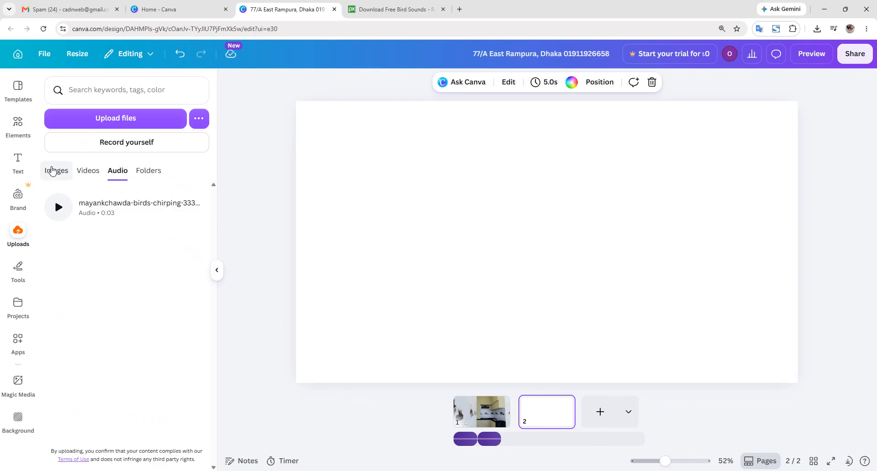
click(116, 118)
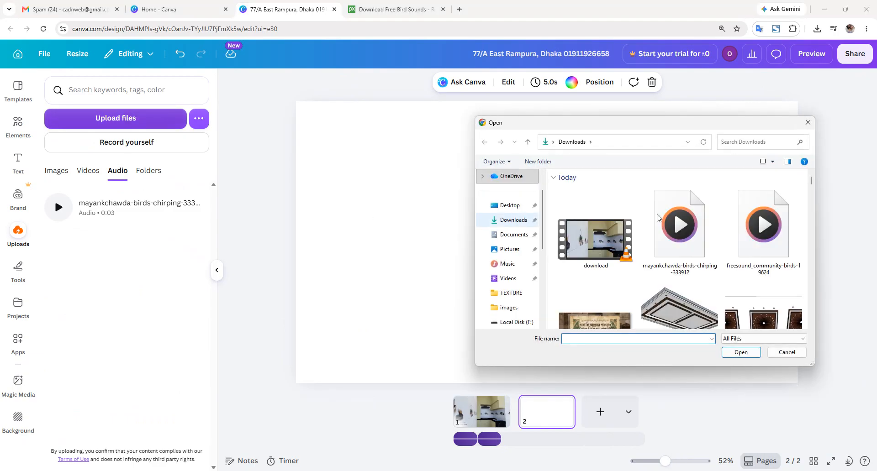
scroll(739, 228, down, 8)
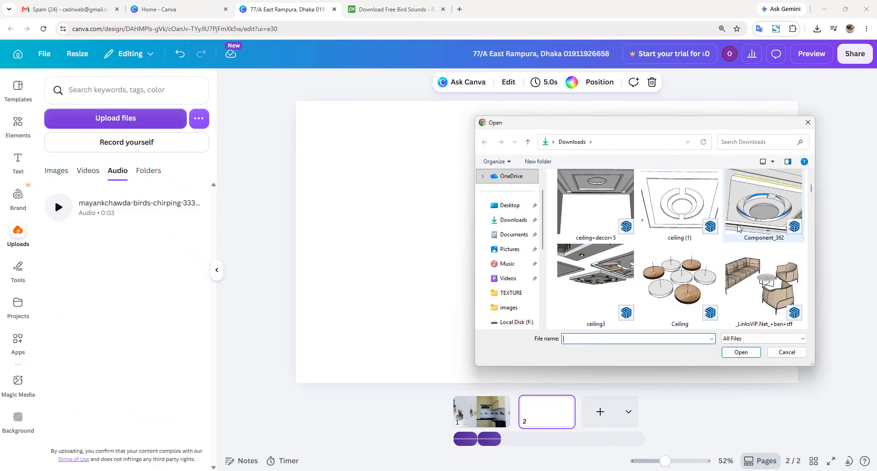
scroll(738, 228, up, 2)
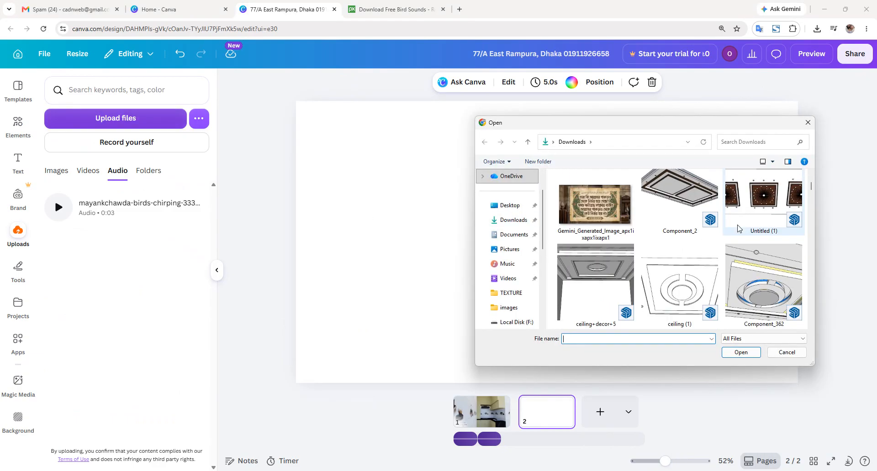
scroll(739, 228, down, 5)
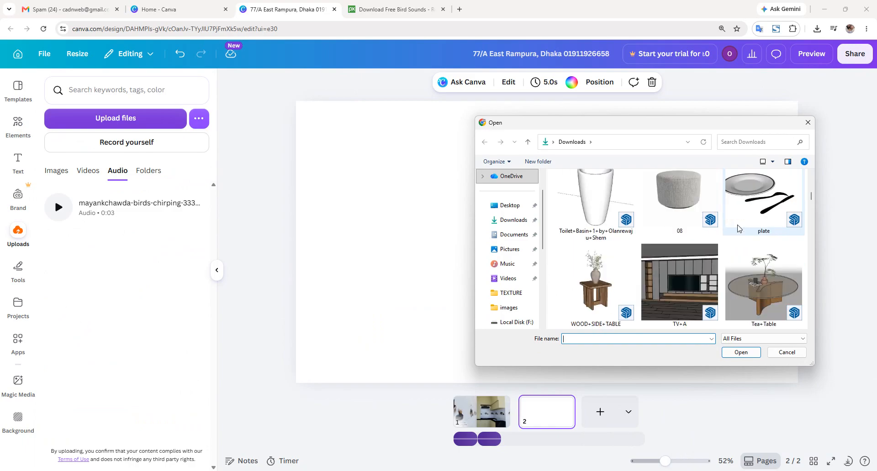
scroll(738, 228, down, 2)
scroll(739, 228, down, 2)
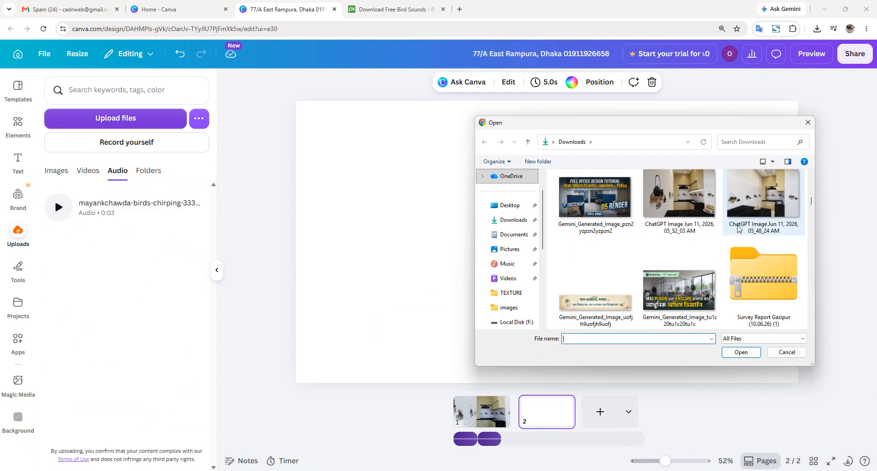
scroll(738, 229, down, 2)
scroll(737, 228, down, 2)
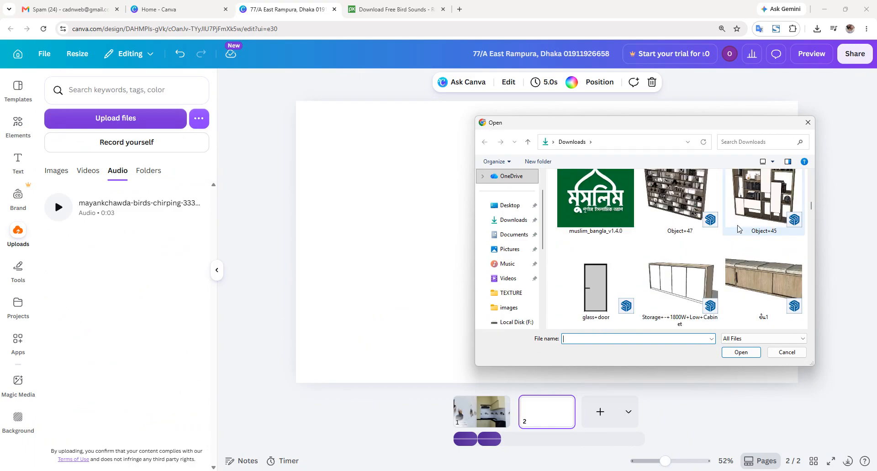
scroll(739, 233, up, 4)
scroll(740, 245, down, 10)
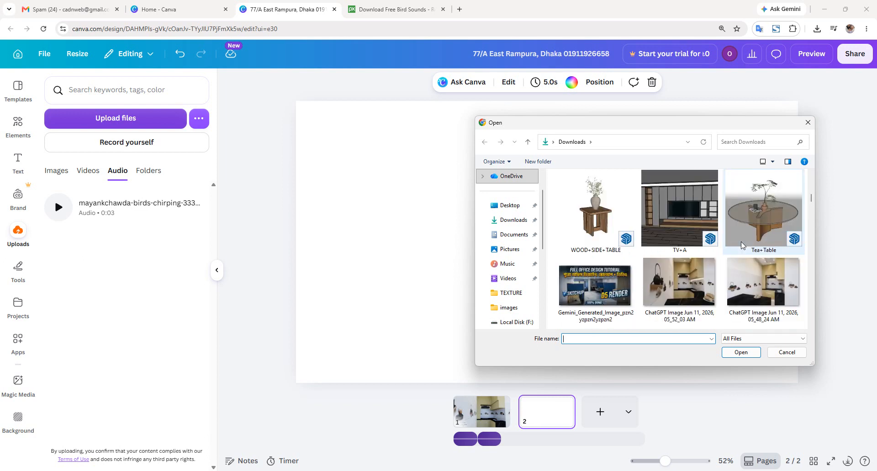
scroll(730, 245, up, 2)
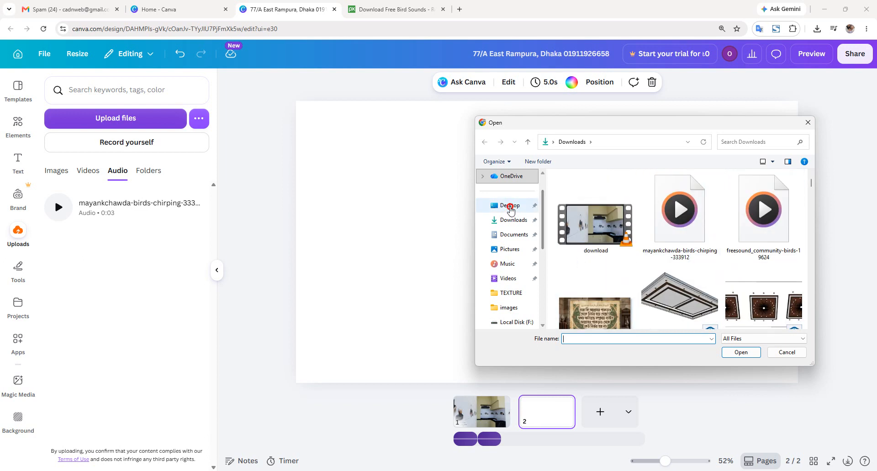
click(507, 205)
scroll(721, 238, down, 2)
scroll(721, 238, down, 5)
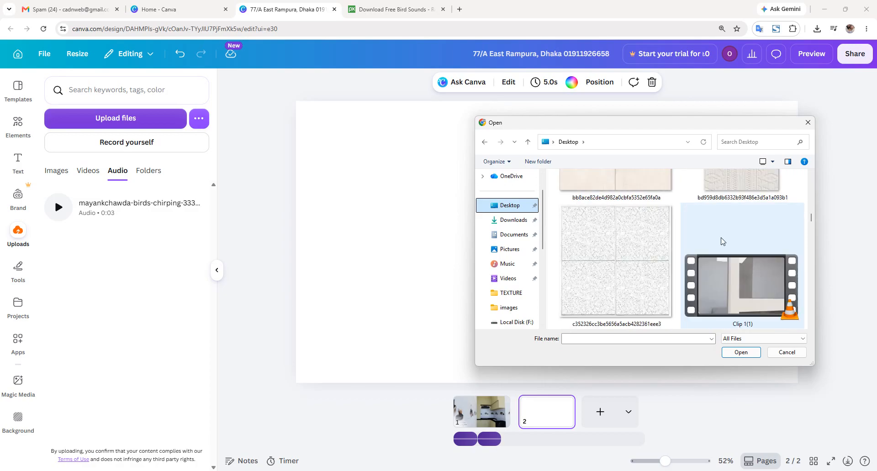
scroll(721, 241, down, 2)
scroll(721, 241, up, 2)
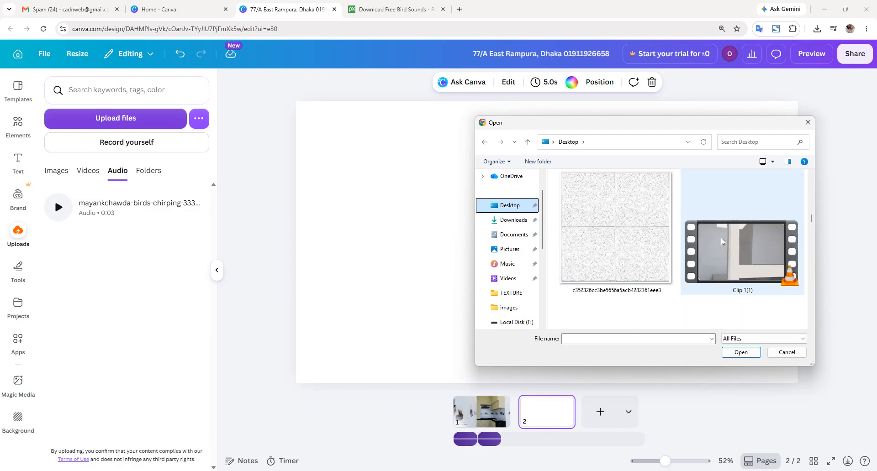
scroll(721, 241, down, 2)
scroll(697, 241, down, 2)
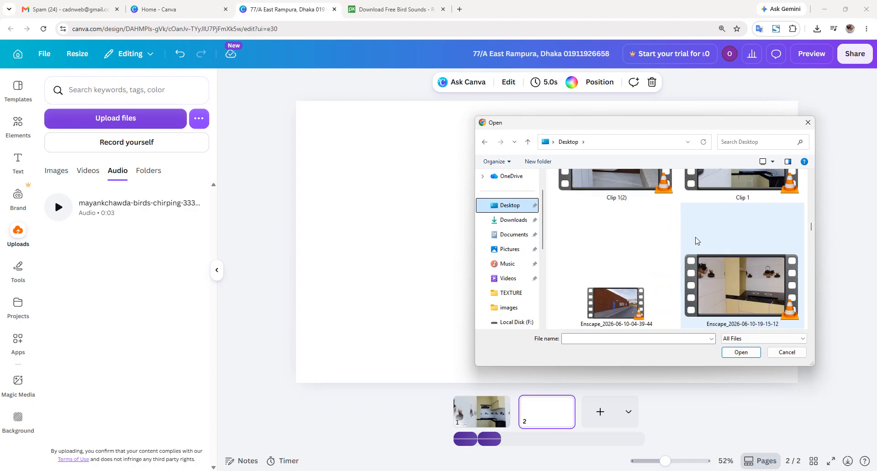
scroll(696, 241, down, 2)
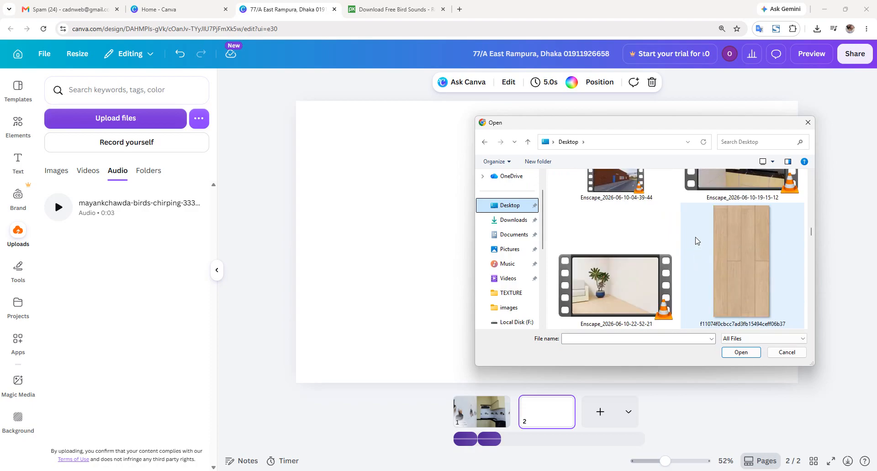
scroll(696, 241, down, 2)
scroll(696, 240, down, 2)
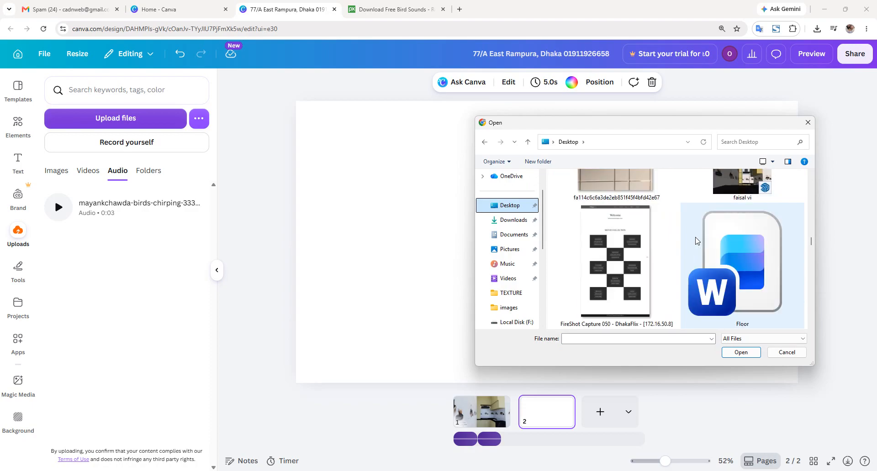
scroll(696, 241, down, 2)
scroll(696, 241, down, 4)
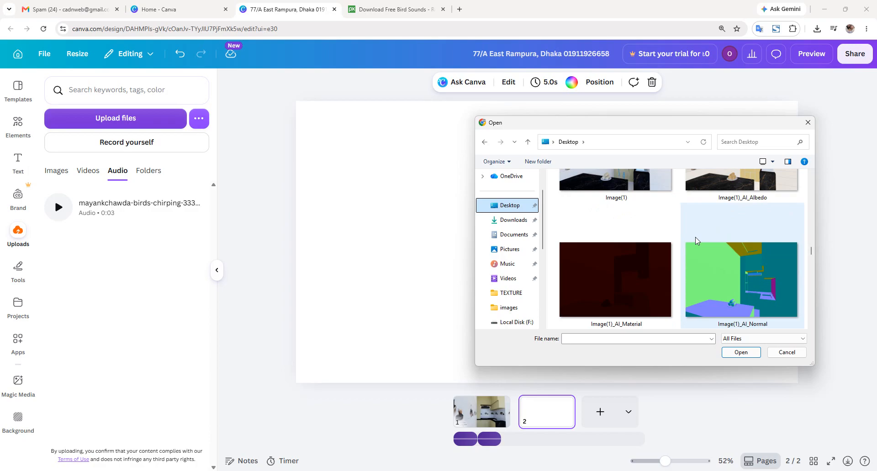
scroll(696, 241, down, 6)
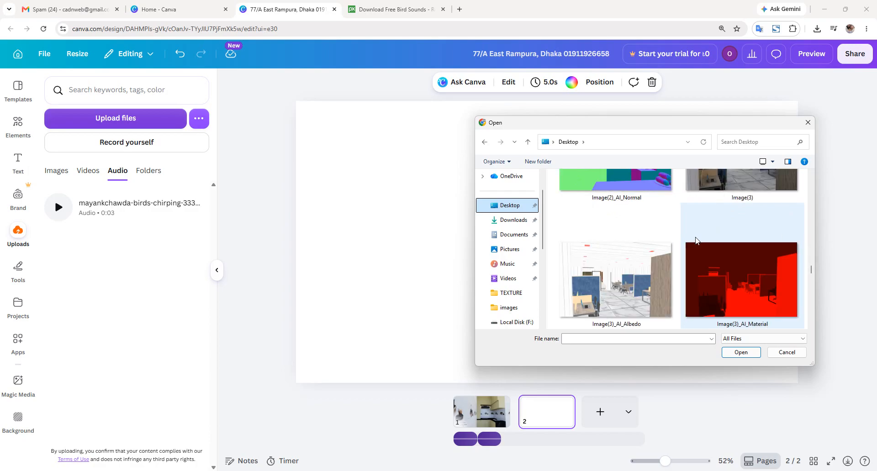
scroll(696, 240, up, 2)
scroll(696, 240, down, 4)
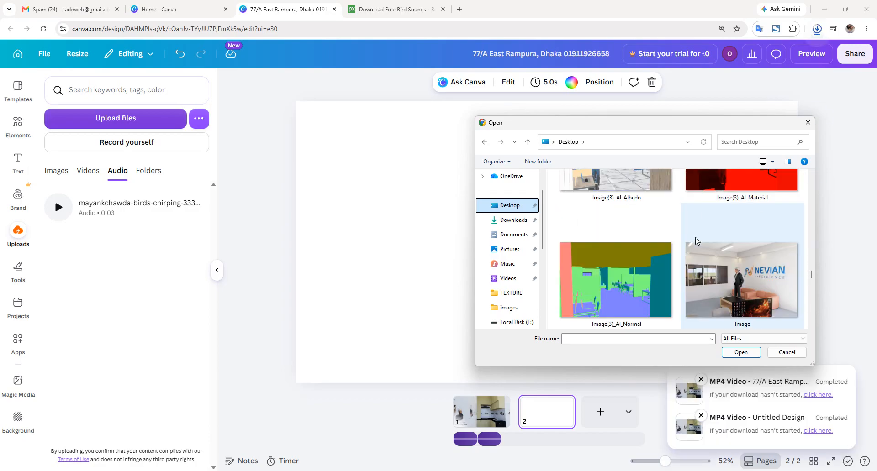
scroll(696, 241, down, 4)
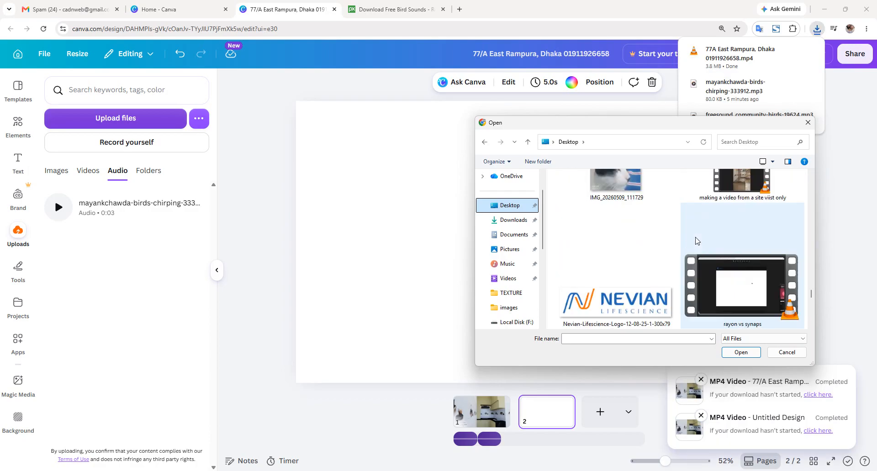
scroll(696, 241, down, 8)
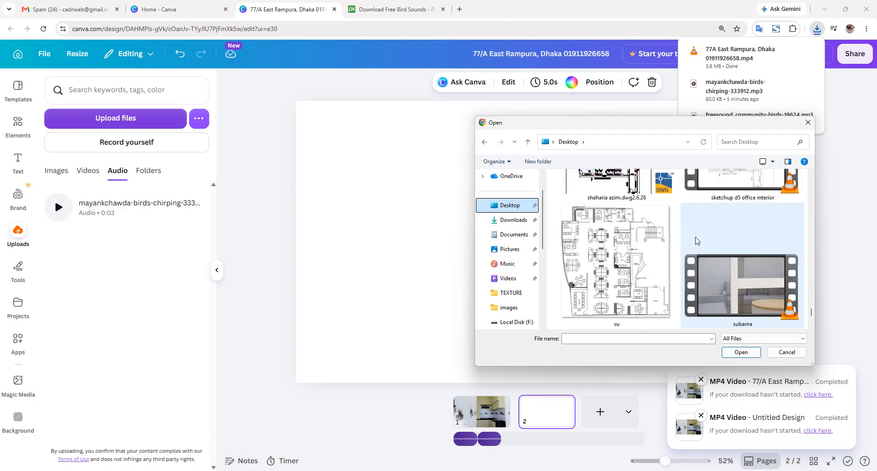
scroll(696, 240, down, 3)
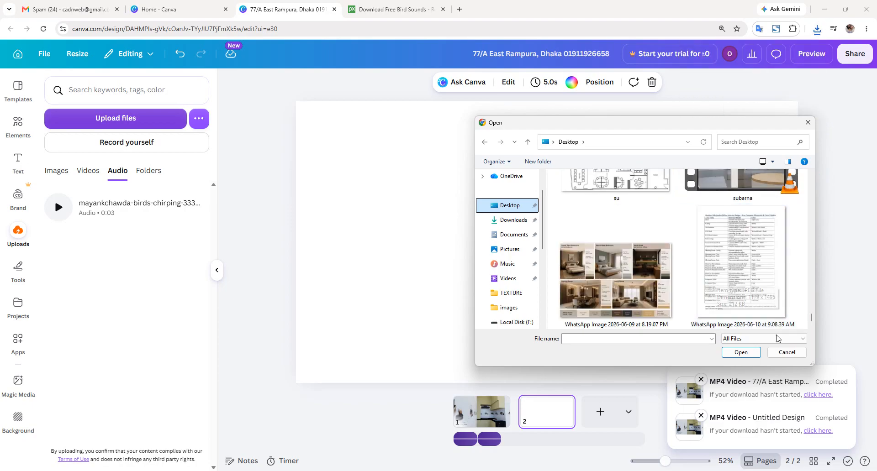
click(786, 352)
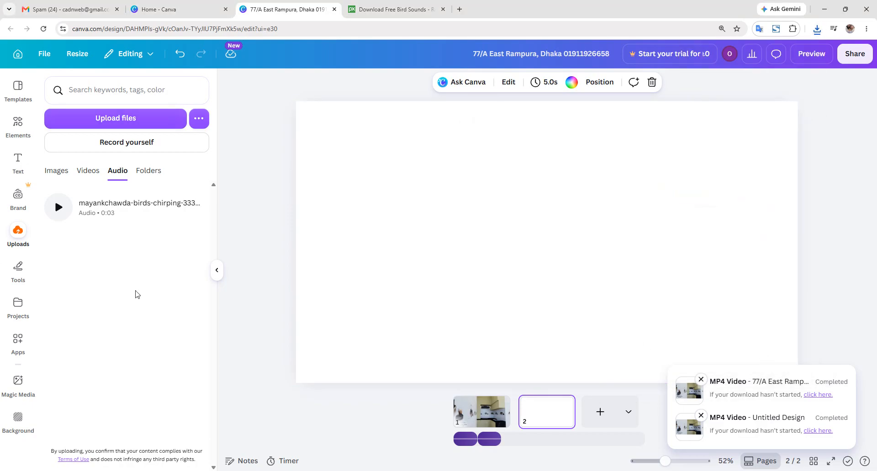
click(8, 156)
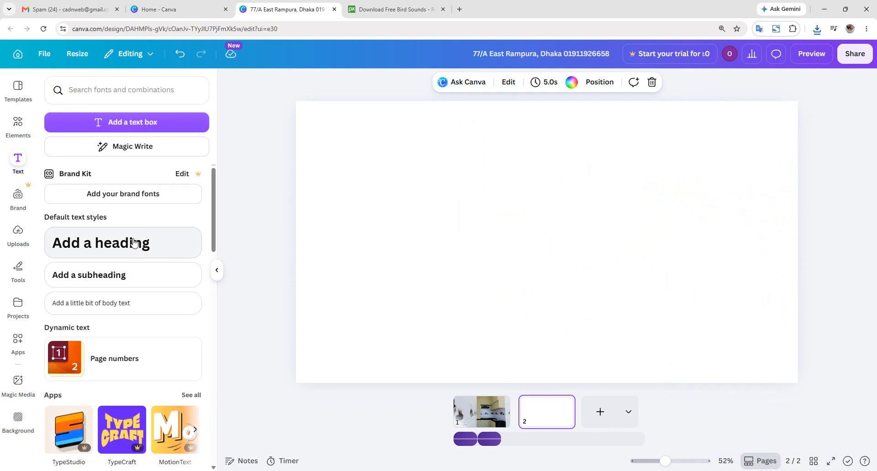
- Type 'Looking for Interior Design', 'Call Us' and the business phone number on three lines
click(133, 243)
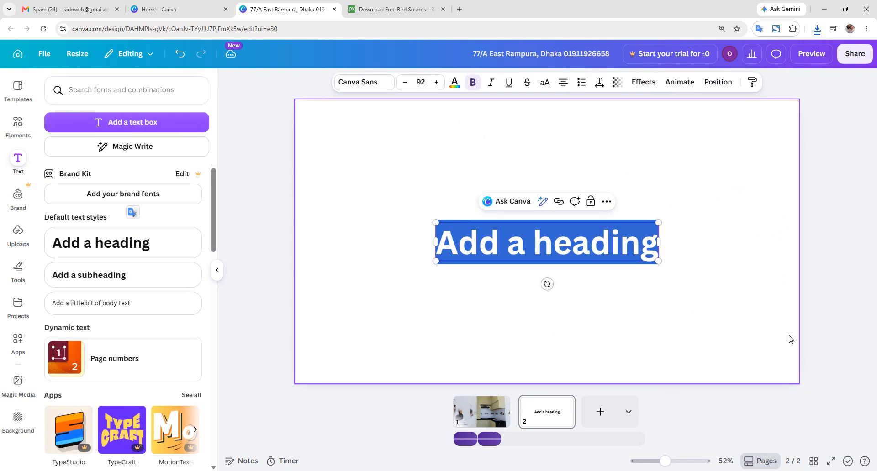
key(BackSpace)
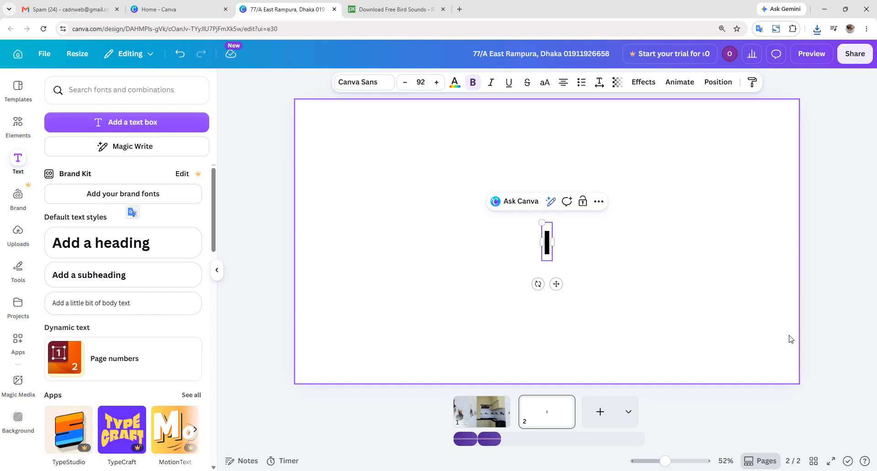
text(Looki)
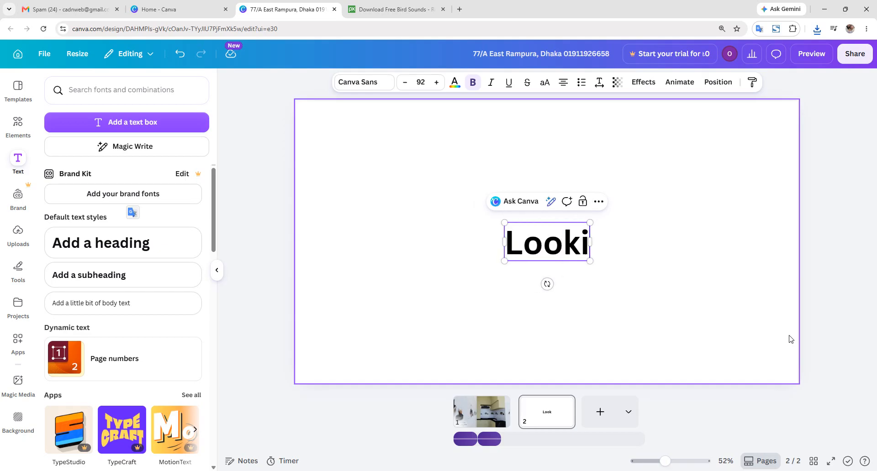
text(ng fo)
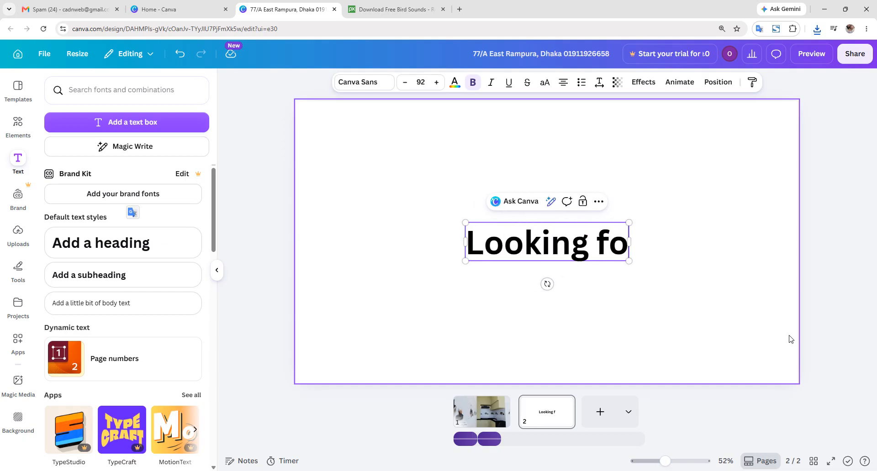
text(r Inter)
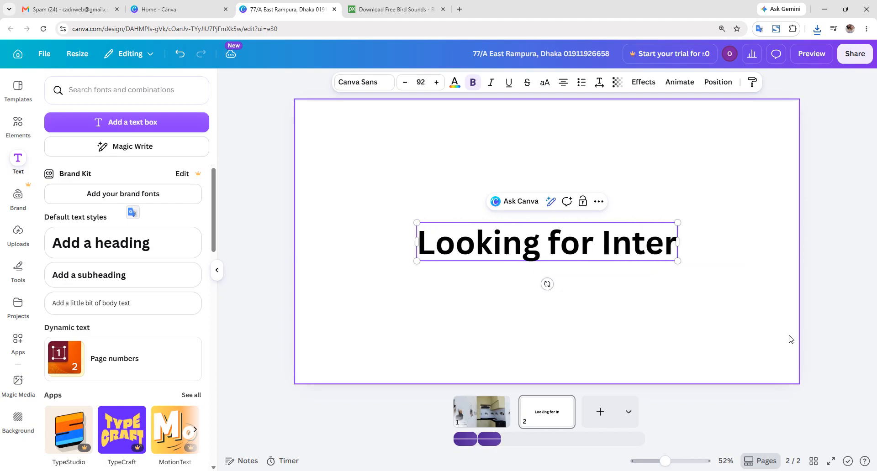
text(ior Desg)
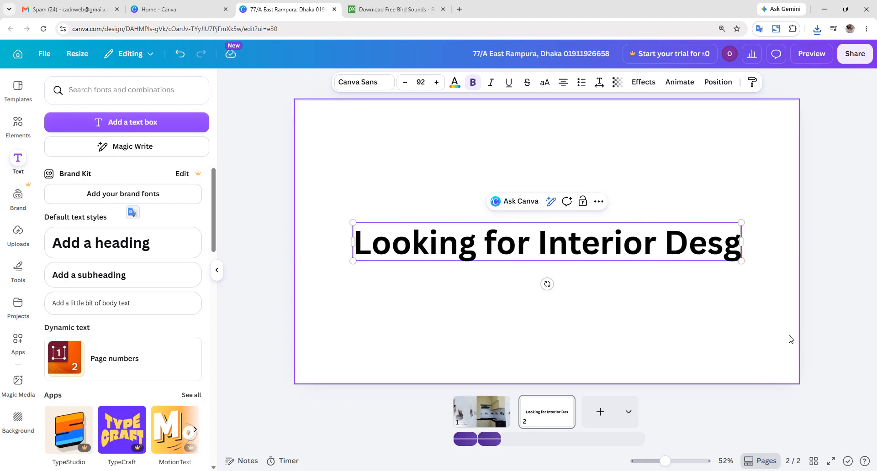
key(BackSpace)
text(ign)
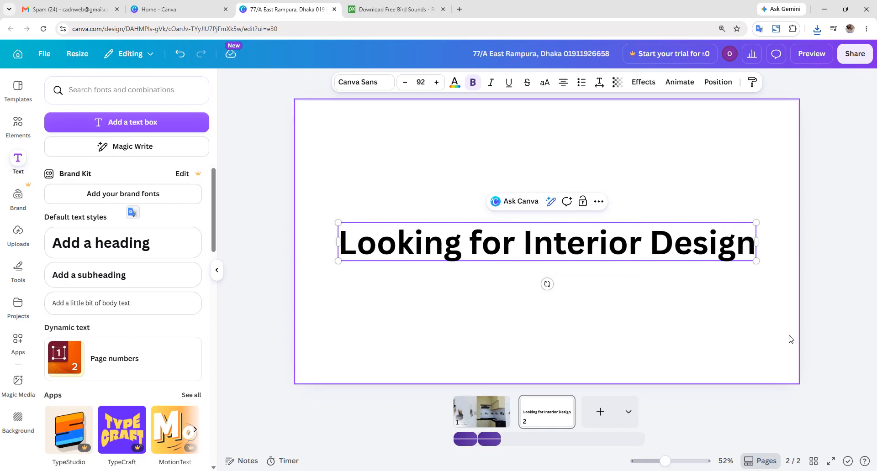
key(Return)
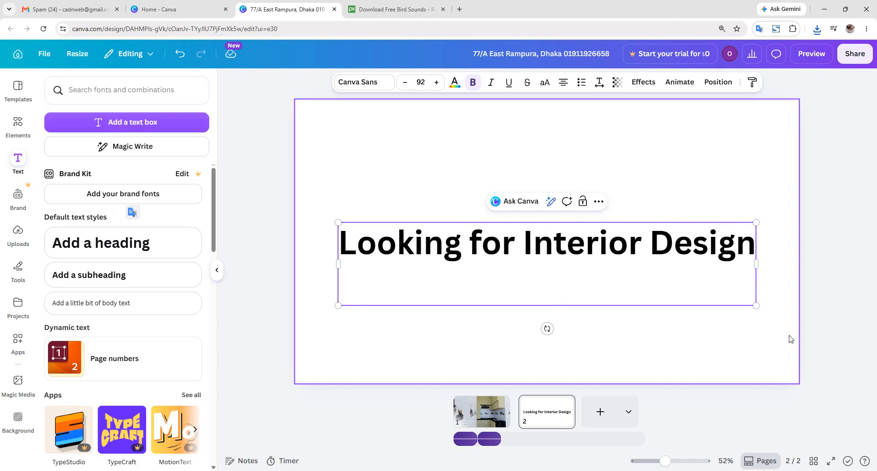
text(Call)
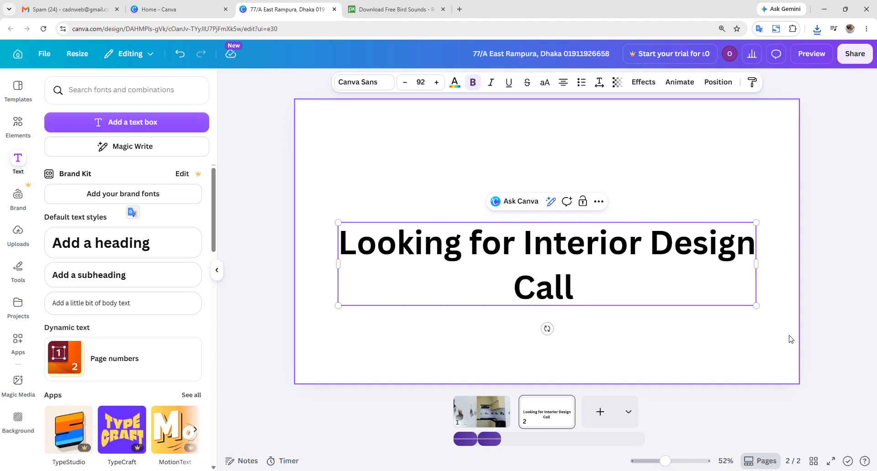
text( Us)
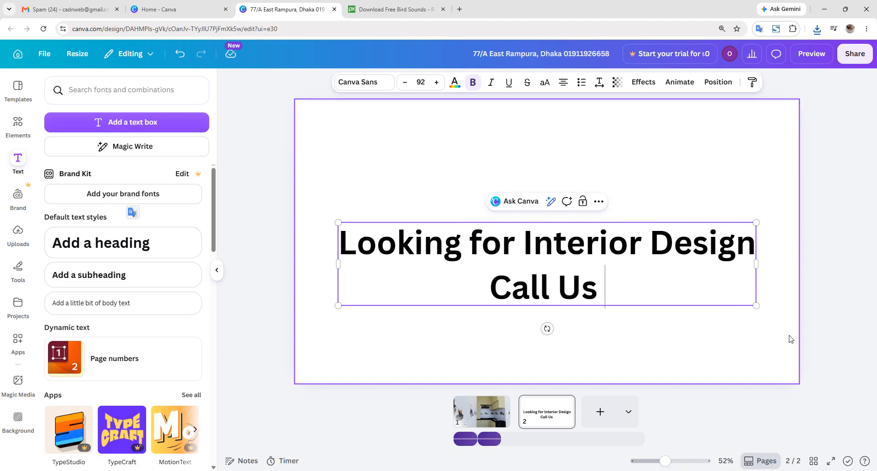
key(Return)
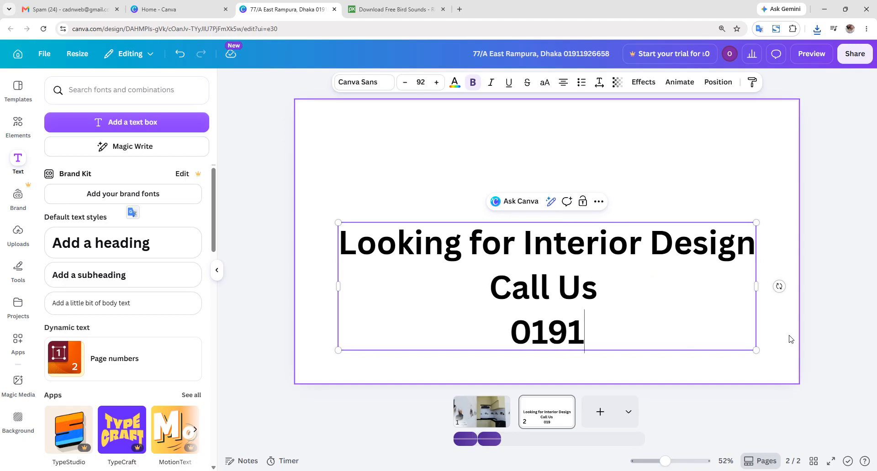
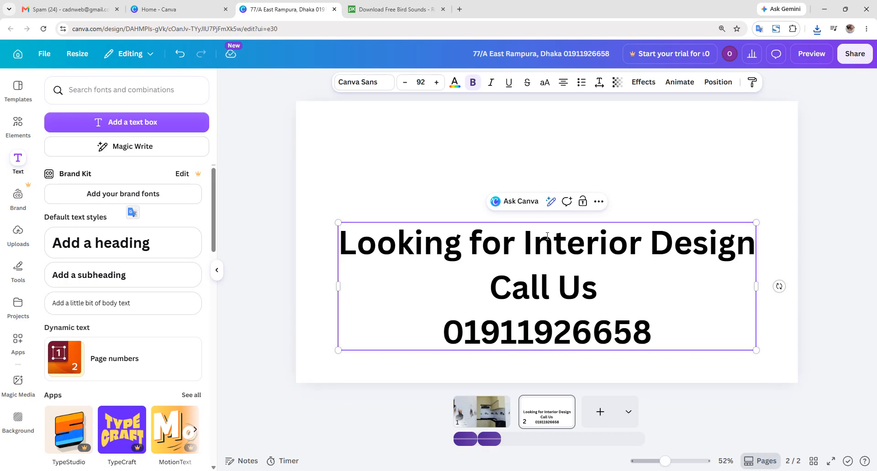
- Move the three-line call-to-action text higher and apply the Burst animation
drag(541, 226, 545, 174)
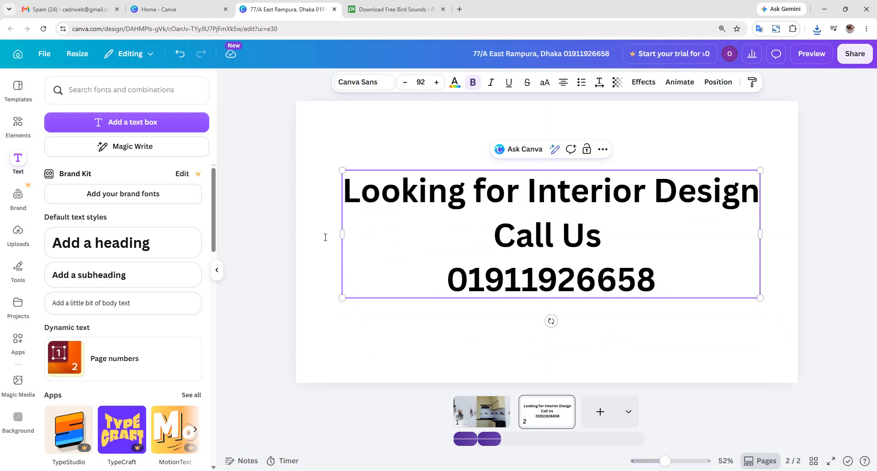
click(679, 84)
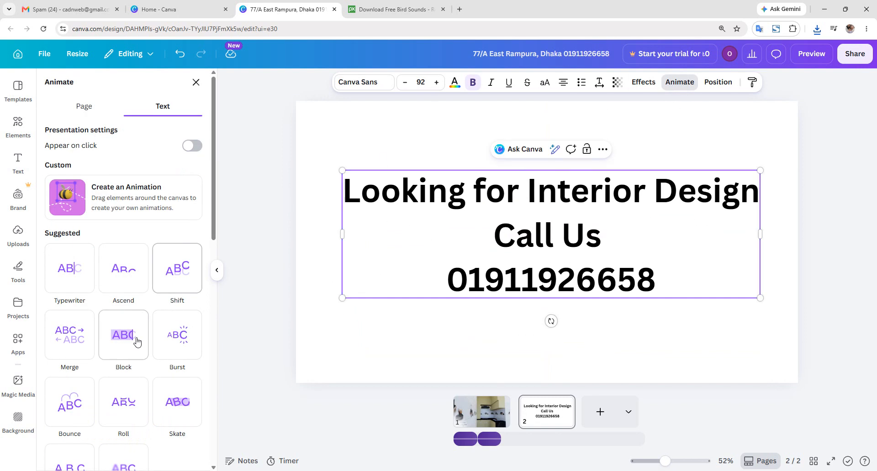
click(171, 342)
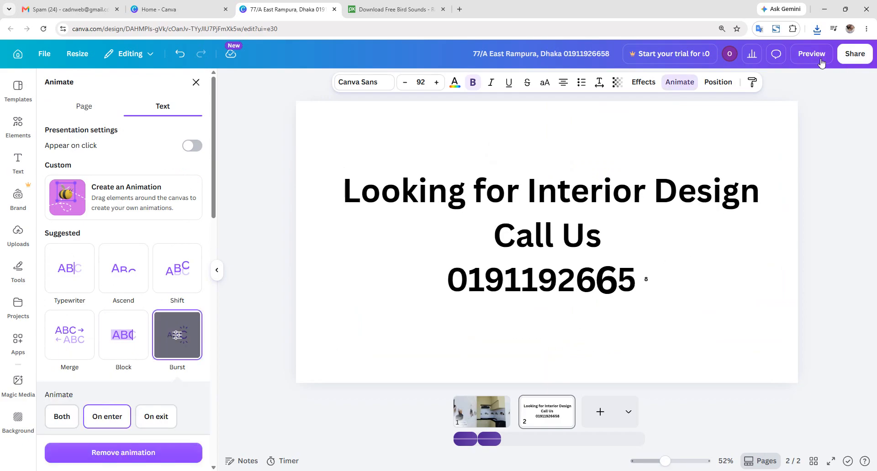
- Download both ad pages as an MP4 video and open the downloaded file to play it
click(854, 54)
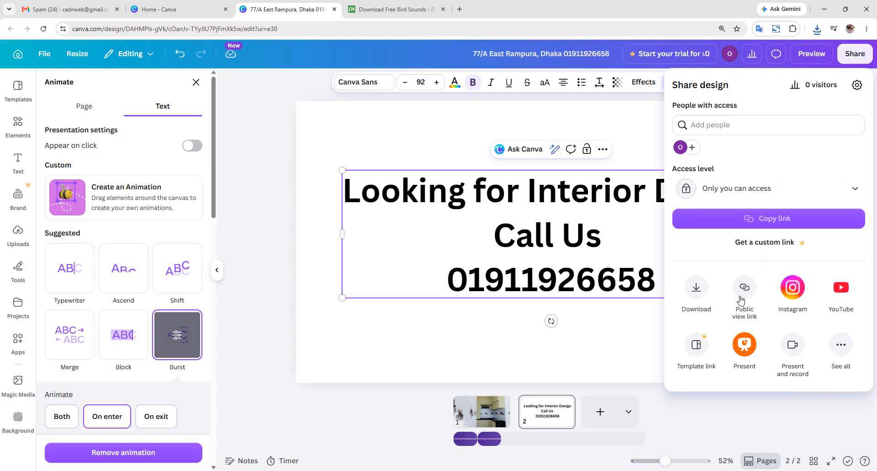
click(697, 292)
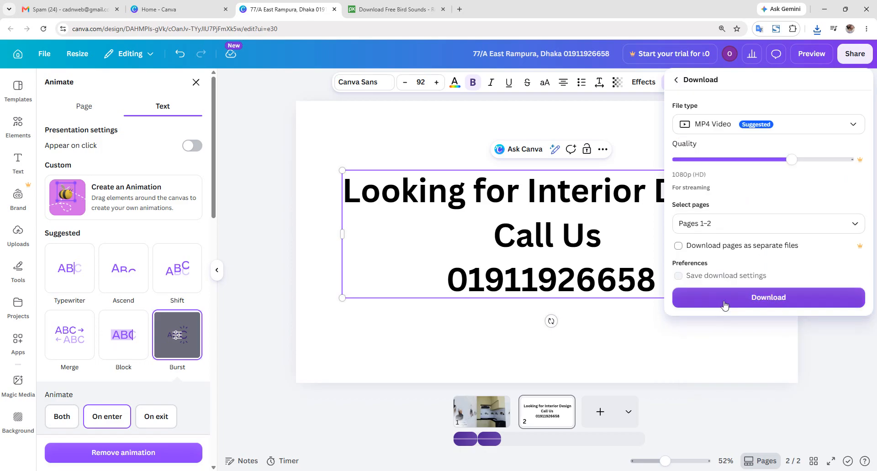
click(724, 301)
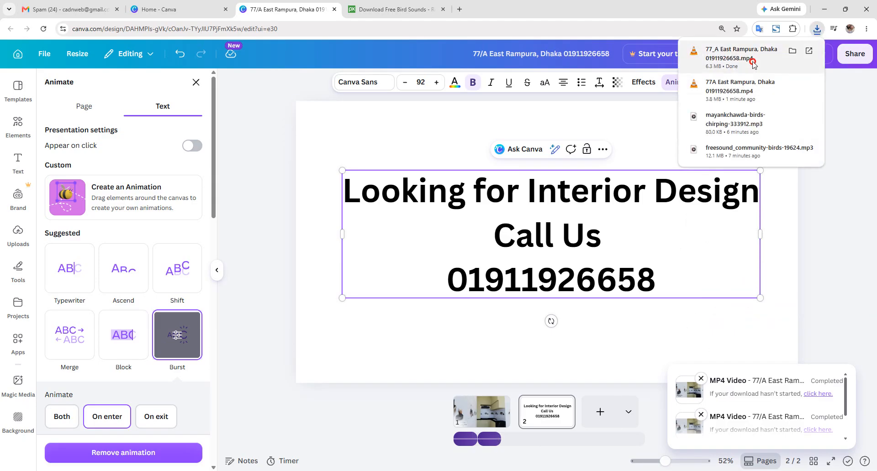
click(753, 62)
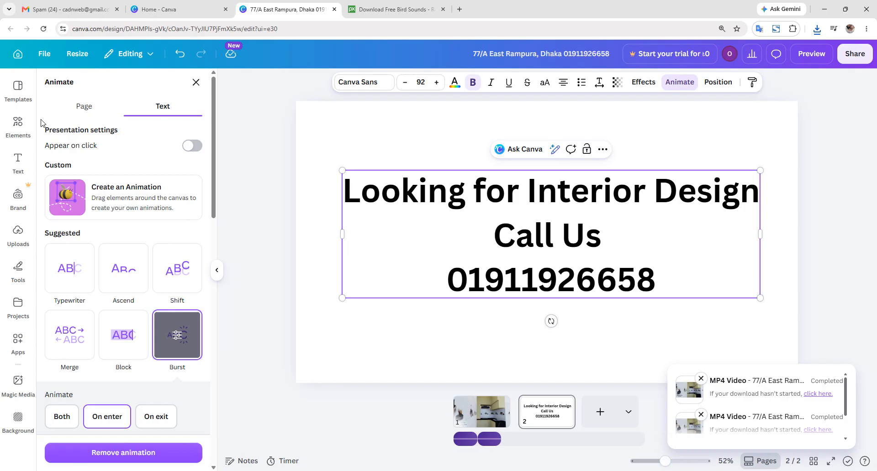
- Glance at the Templates search, then leave the editor for the Canva home page
click(18, 89)
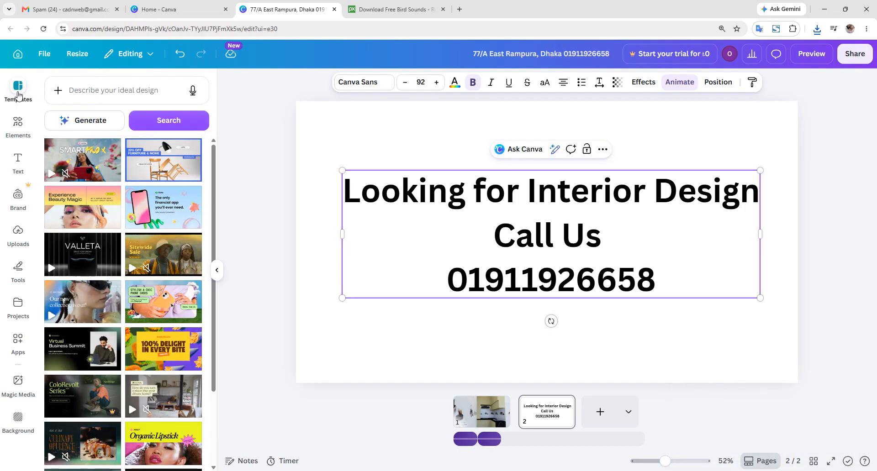
click(119, 92)
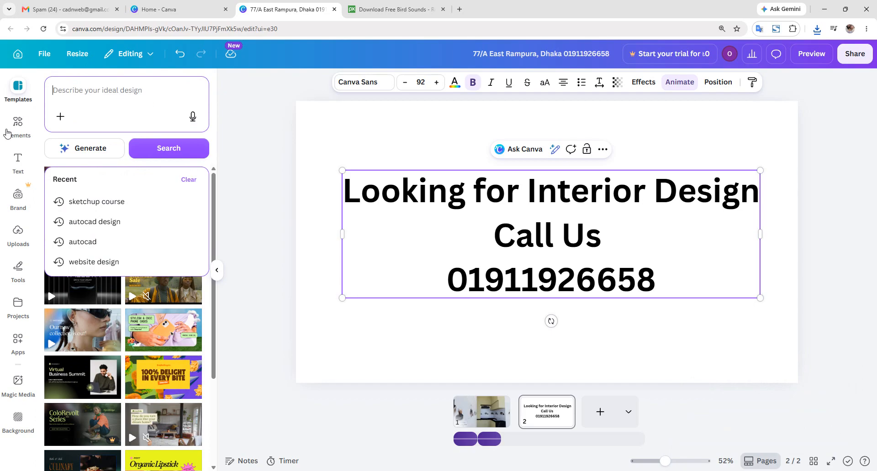
click(19, 57)
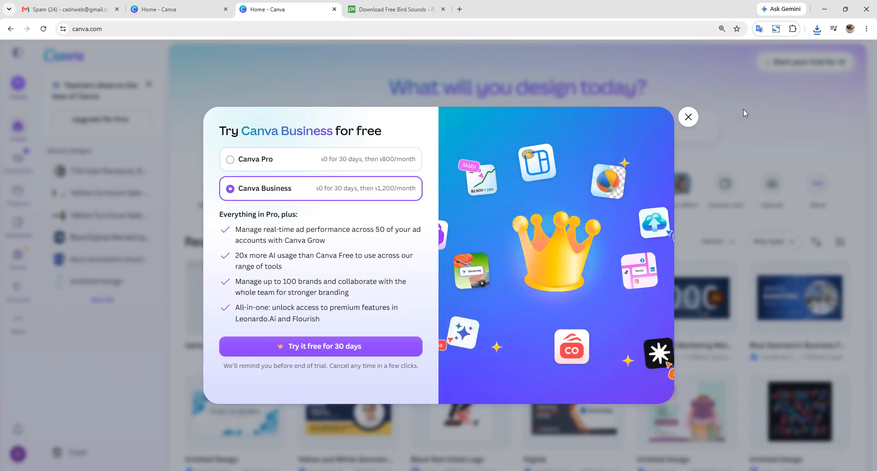
- Dismiss the trial offer, search 'youtube' under Create, and open a new YouTube Ad (Landscape) design
click(688, 117)
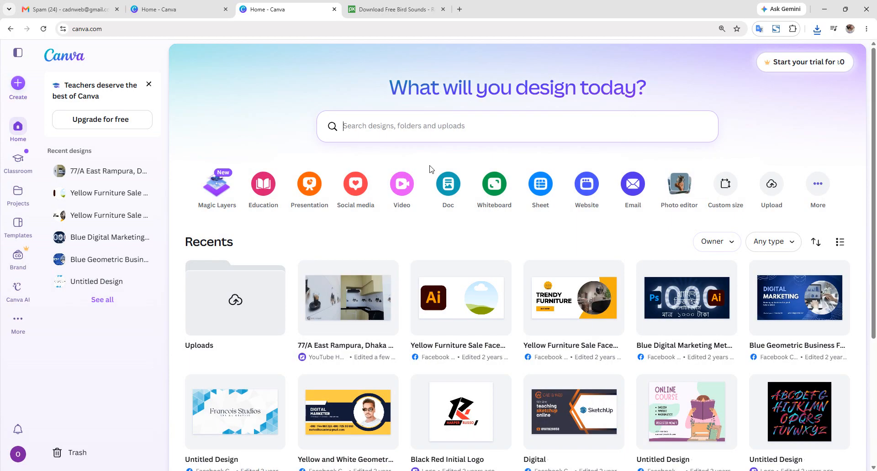
click(19, 84)
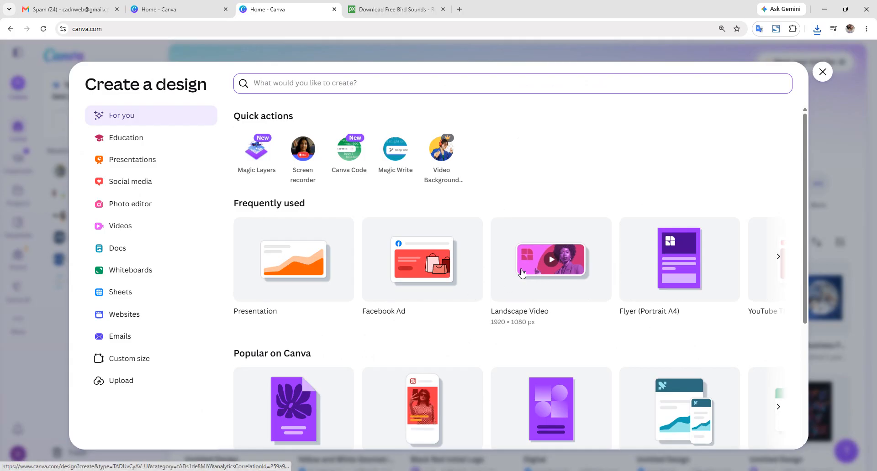
scroll(522, 273, down, 2)
scroll(517, 315, down, 2)
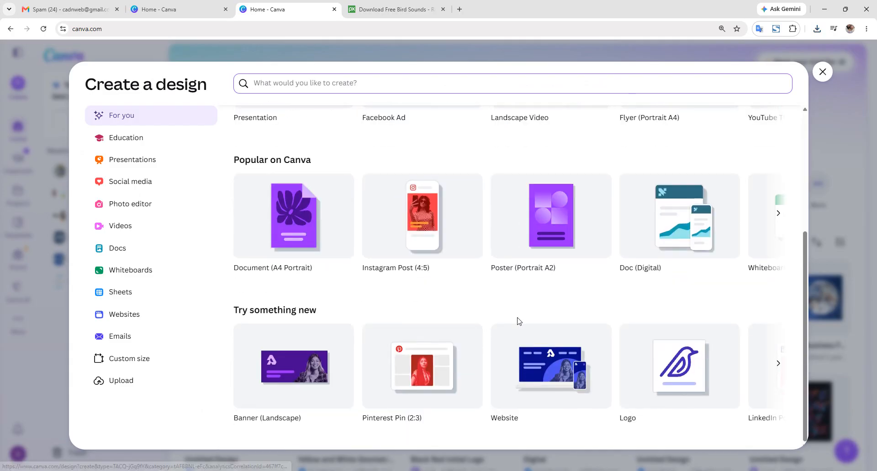
scroll(518, 322, up, 3)
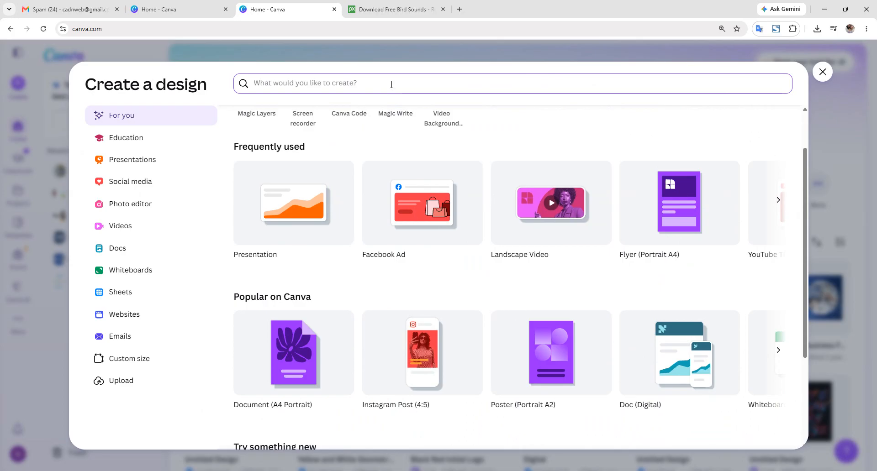
text(youb)
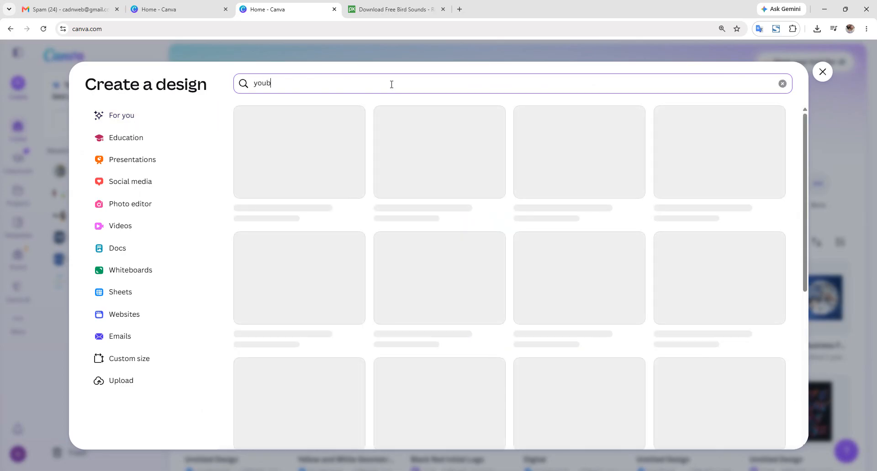
key(BackSpace)
text(tt)
text(y)
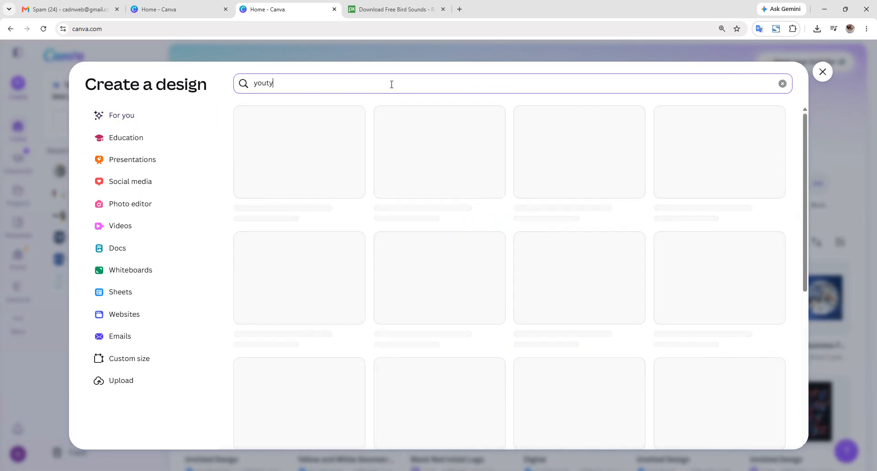
key(BackSpace)
text(ube)
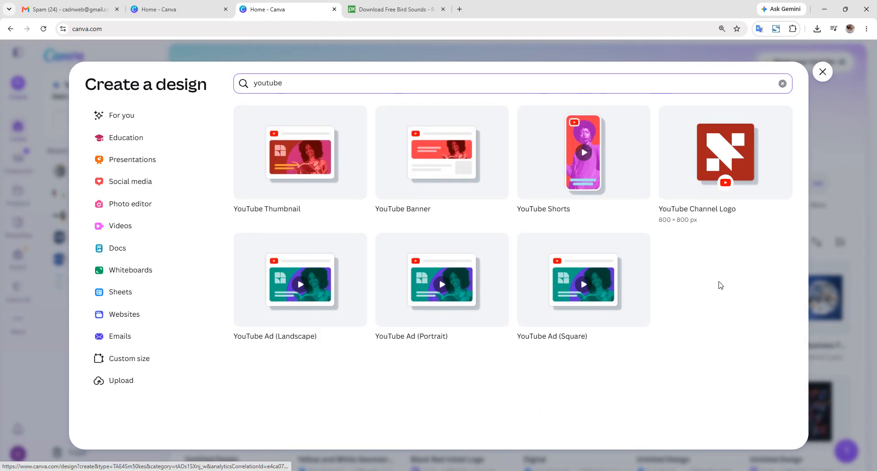
click(338, 298)
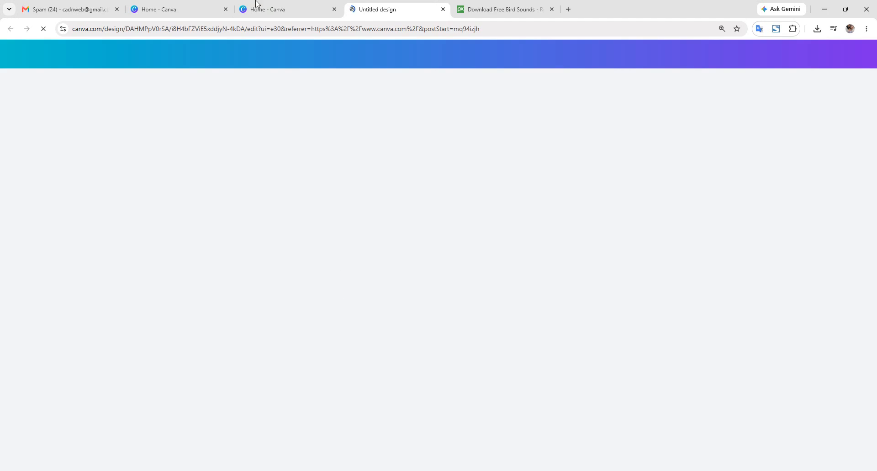
click(257, 4)
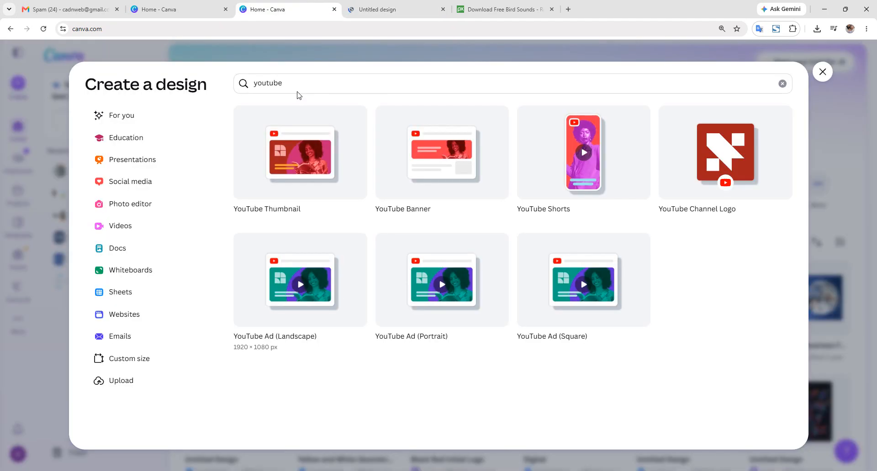
click(357, 4)
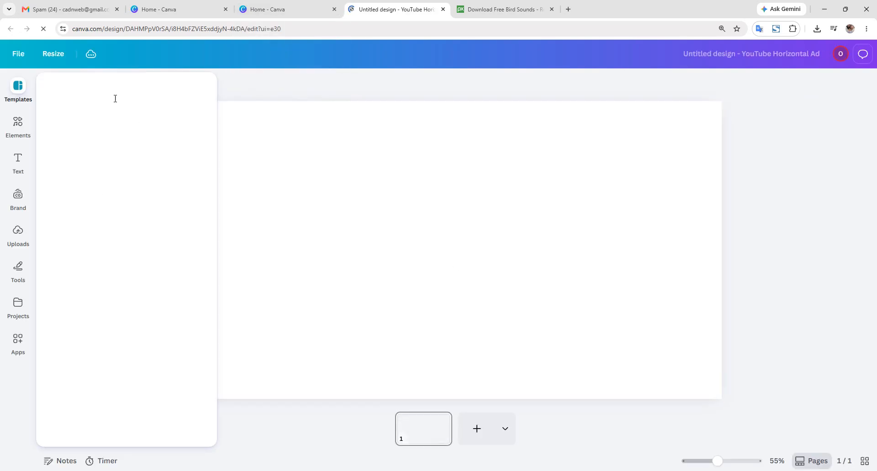
- Search interior templates and drag the 'Elevate your home' furniture template onto the blank page
click(91, 103)
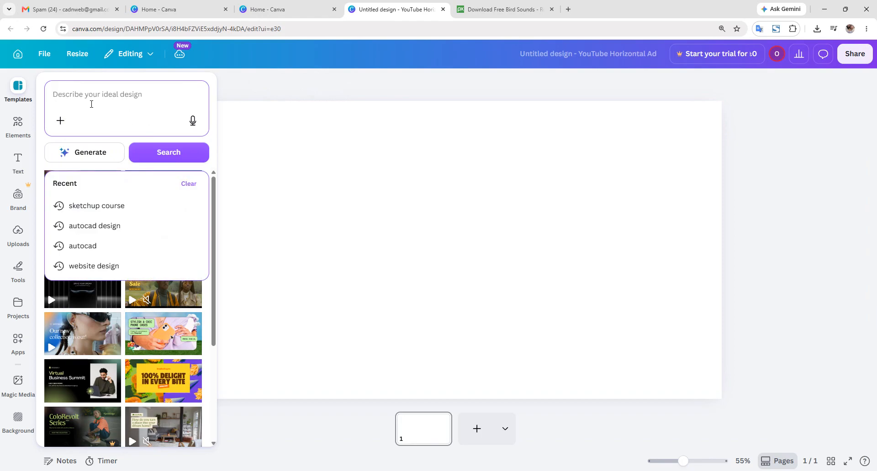
text(inte)
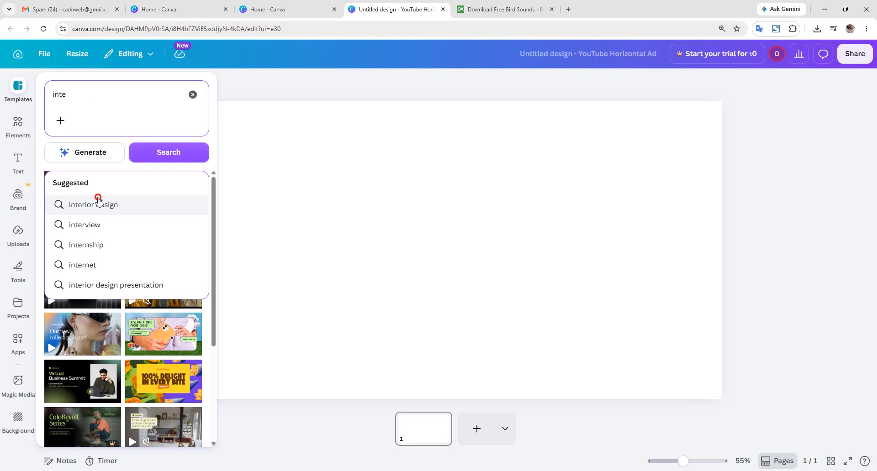
click(98, 204)
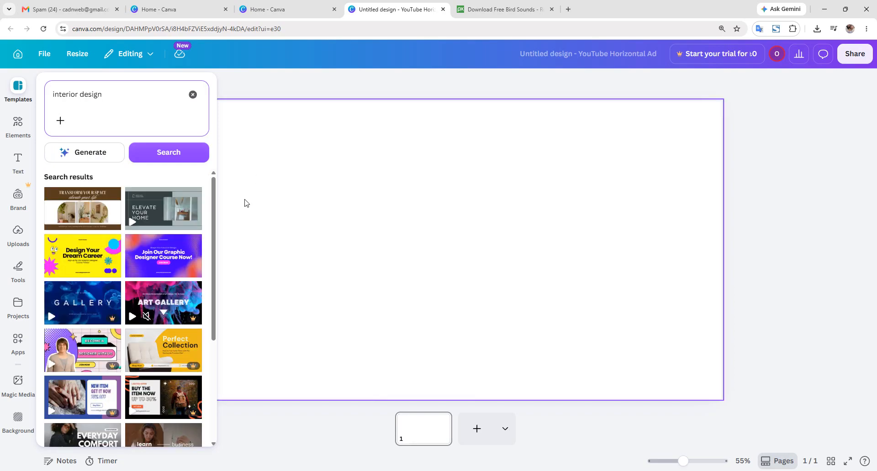
mouse_move(140, 215)
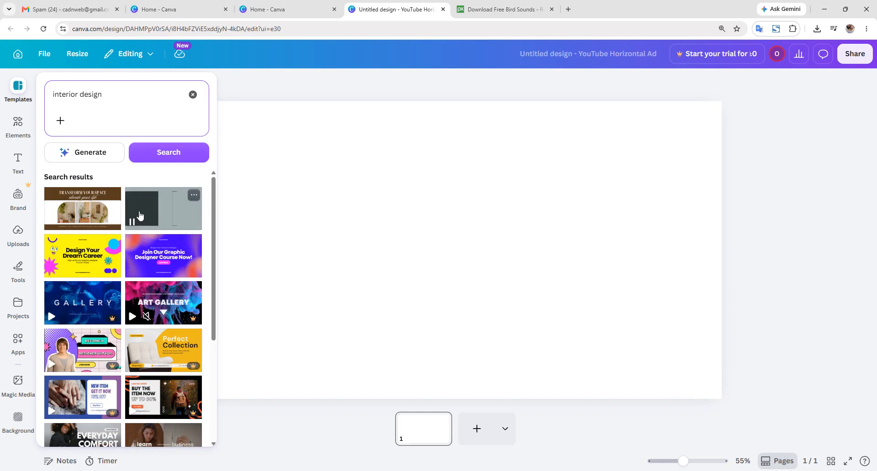
scroll(140, 215, down, 3)
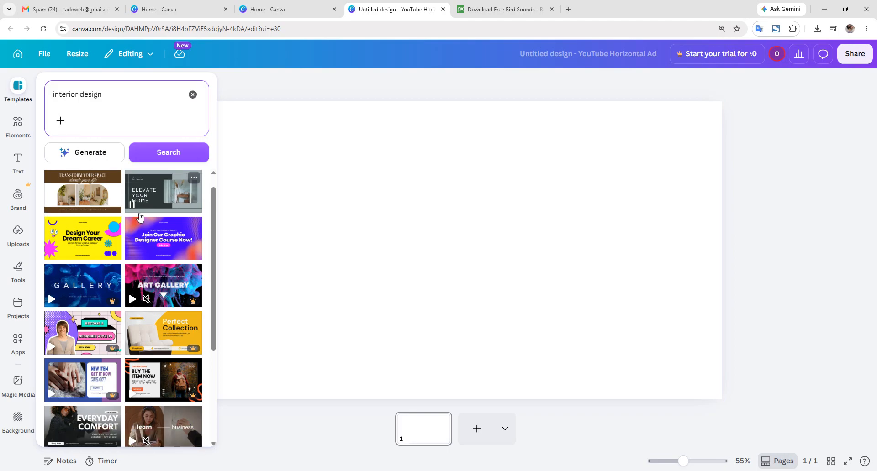
scroll(145, 244, down, 2)
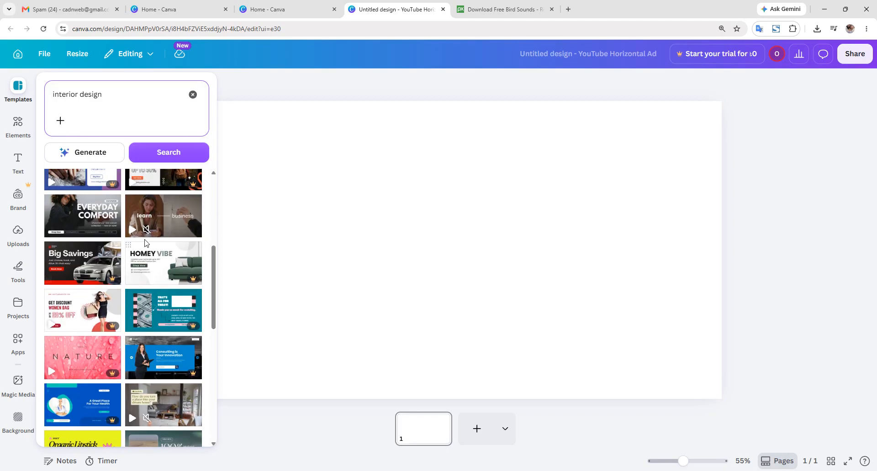
scroll(146, 249, up, 5)
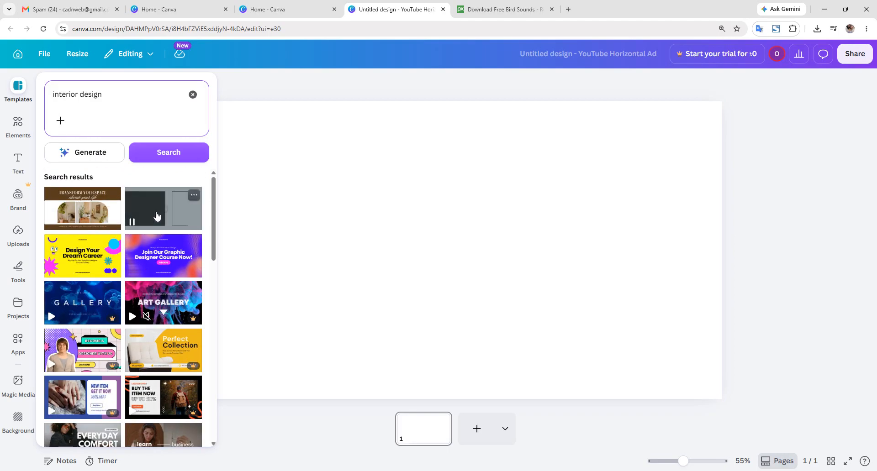
drag(163, 208, 330, 173)
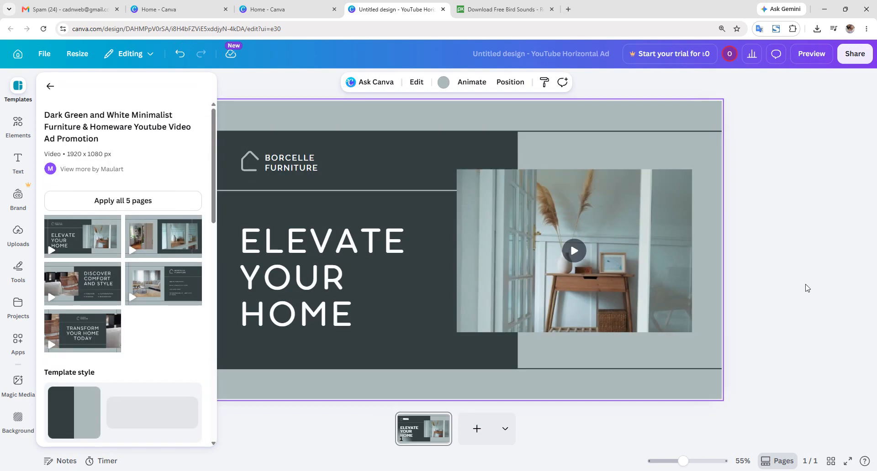
- Delete the BORCELLE FURNITURE text and the house icon from the template
click(805, 283)
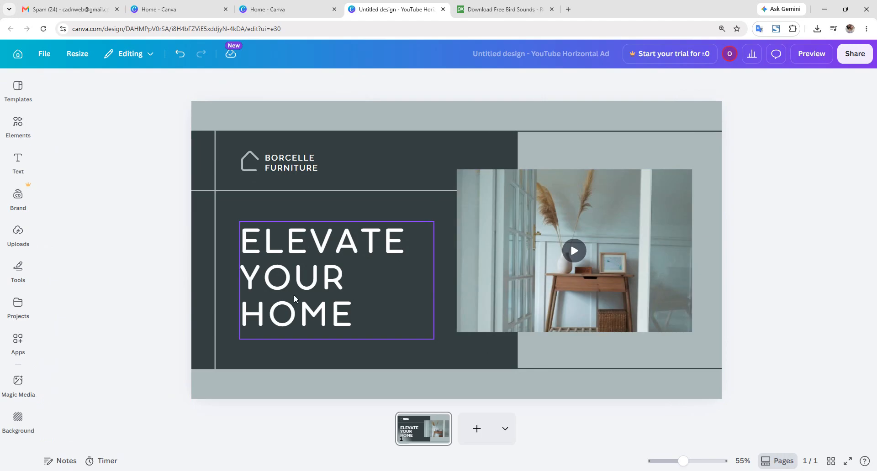
click(344, 299)
click(314, 170)
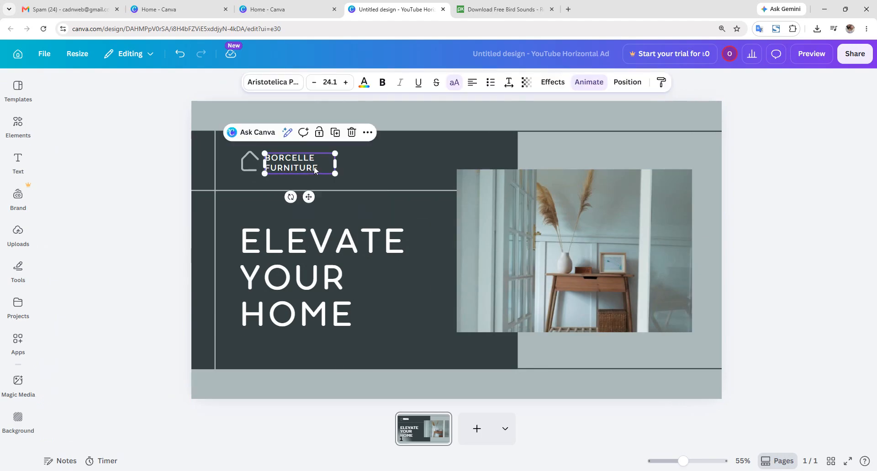
key(Delete)
click(258, 168)
key(Delete)
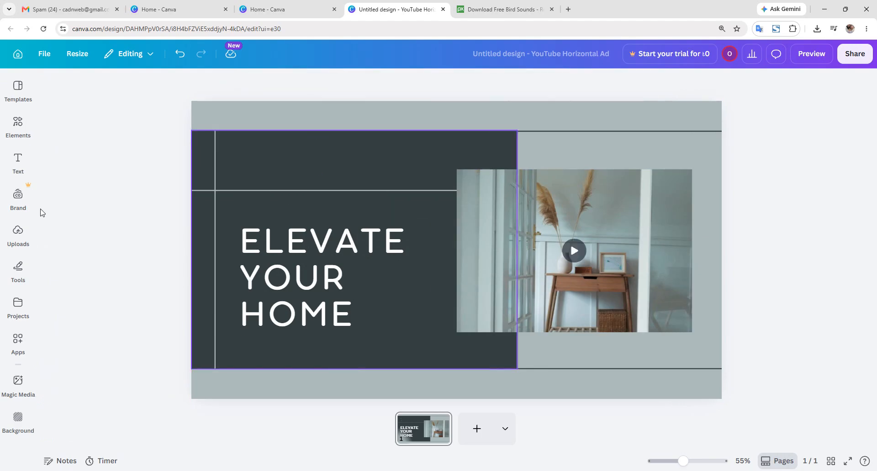
click(18, 233)
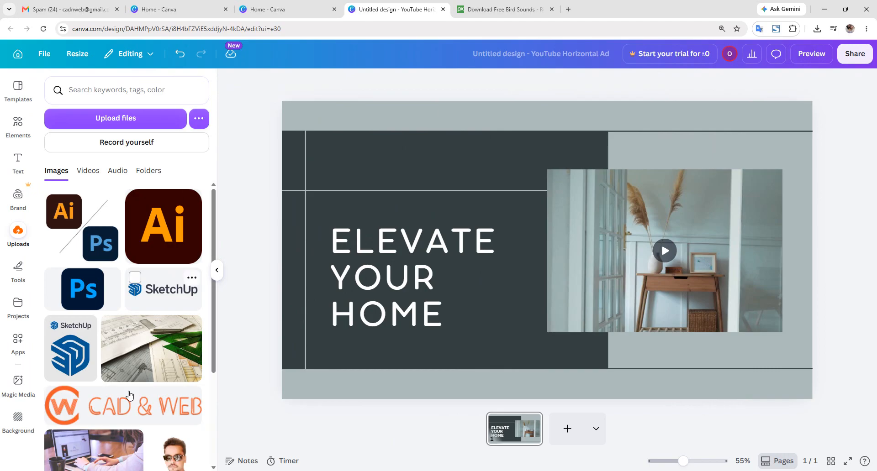
- Add the CAD & WEB logo from Uploads, shrink it, and place it top-left above the headline
drag(105, 405, 376, 154)
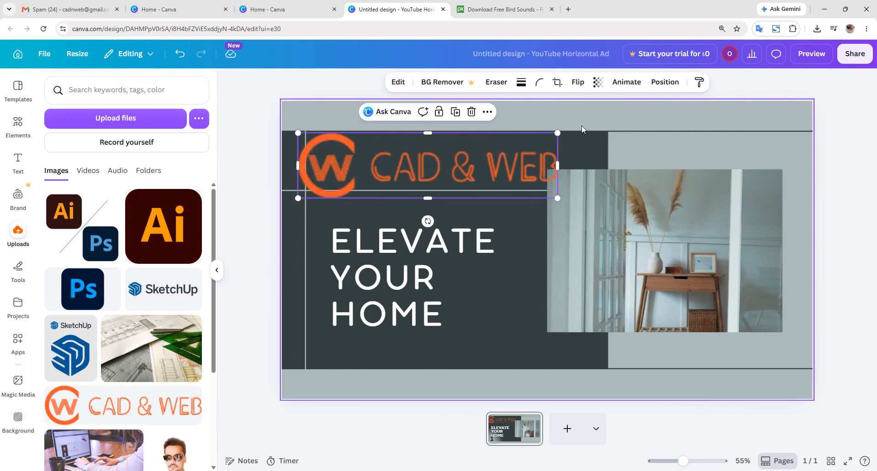
drag(565, 133, 470, 158)
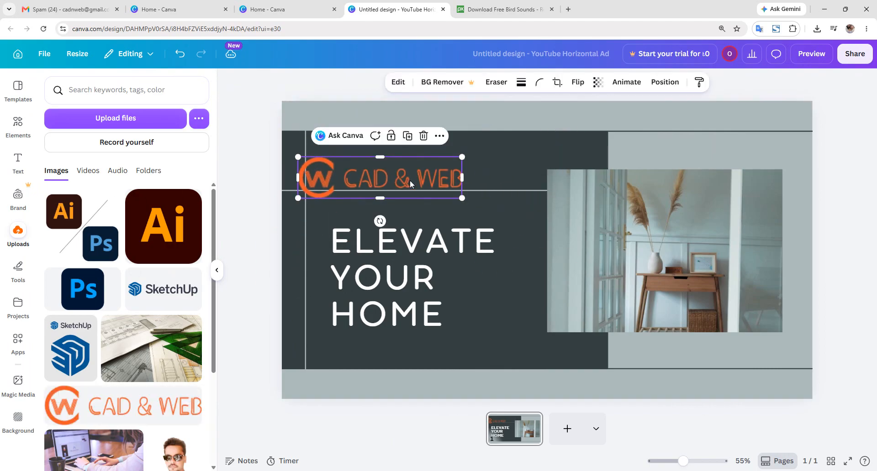
drag(410, 180, 431, 171)
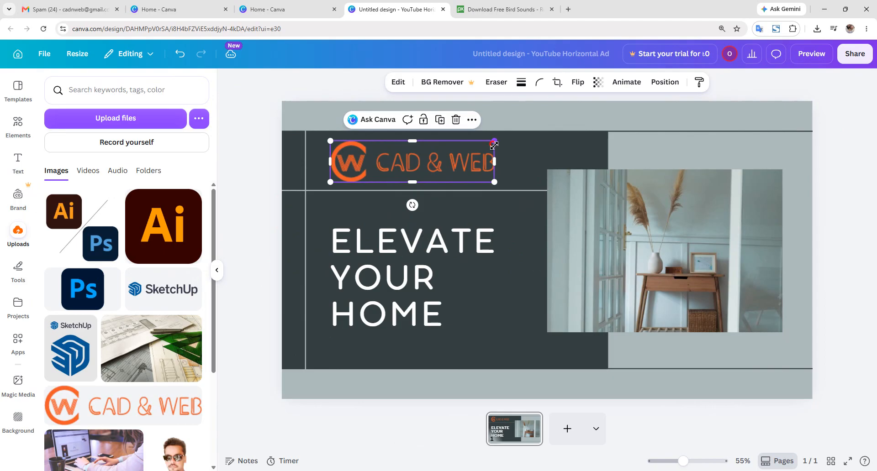
drag(493, 145, 462, 149)
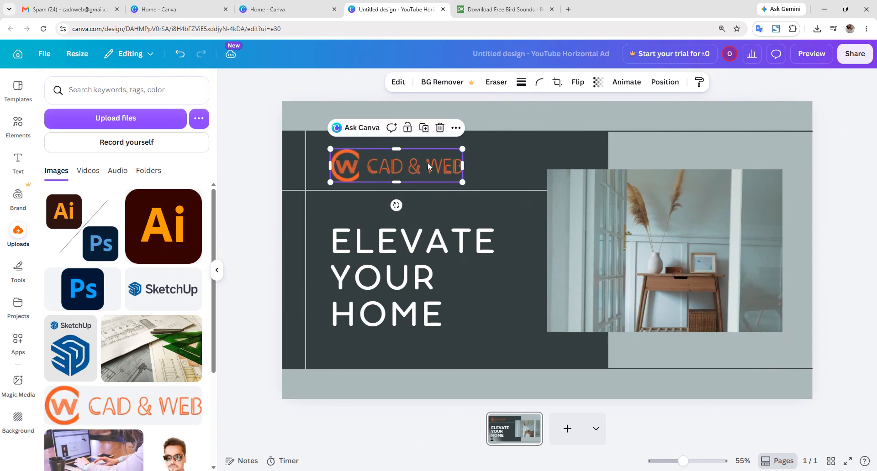
click(863, 149)
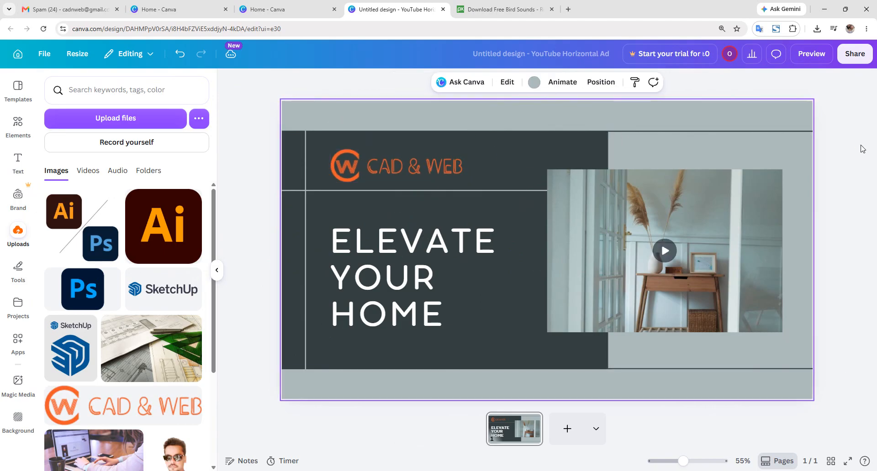
click(415, 161)
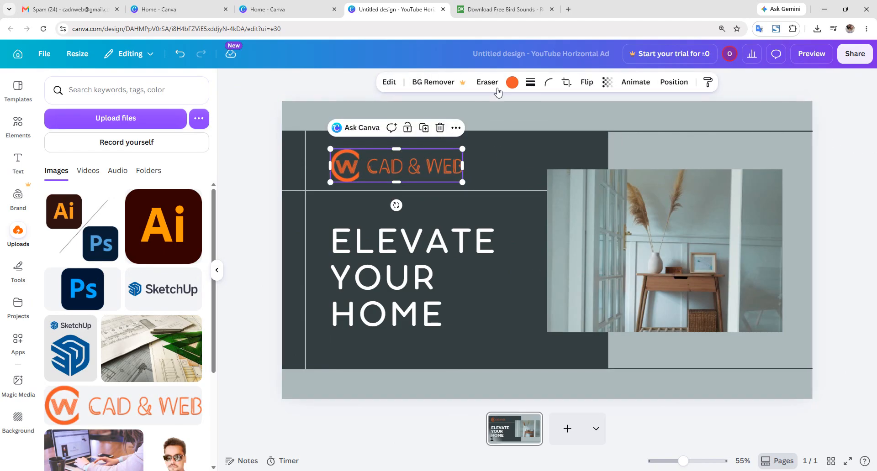
- Turn the CAD & WEB logo white and replace ELEVATE with DESIGN in the headline
click(512, 82)
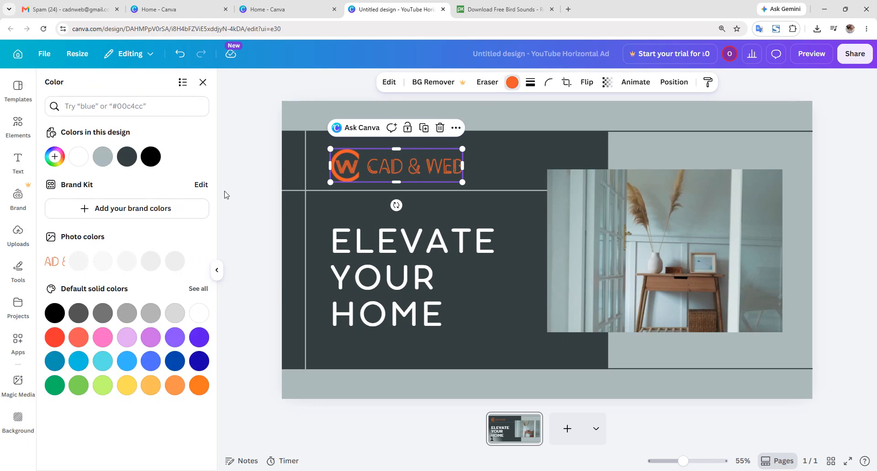
click(78, 157)
click(366, 301)
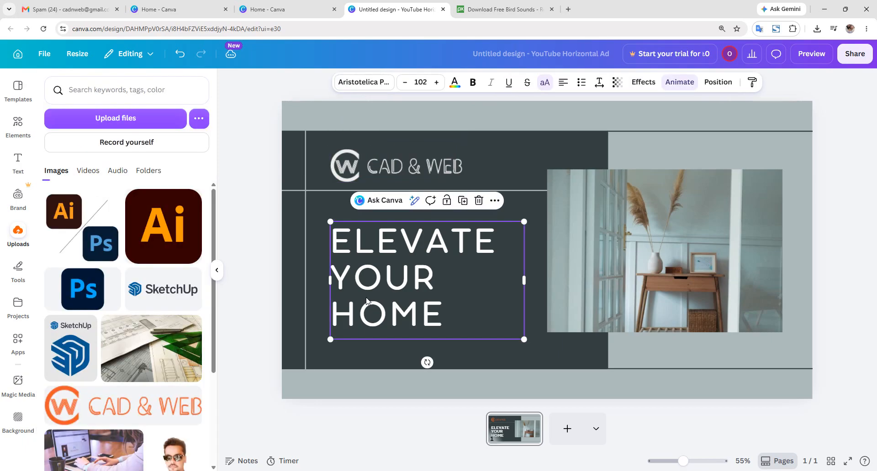
double_click(424, 316)
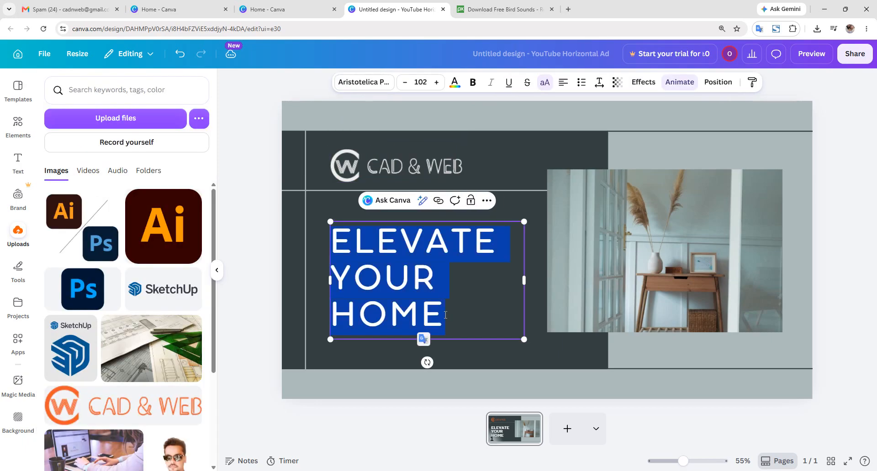
drag(489, 246, 315, 252)
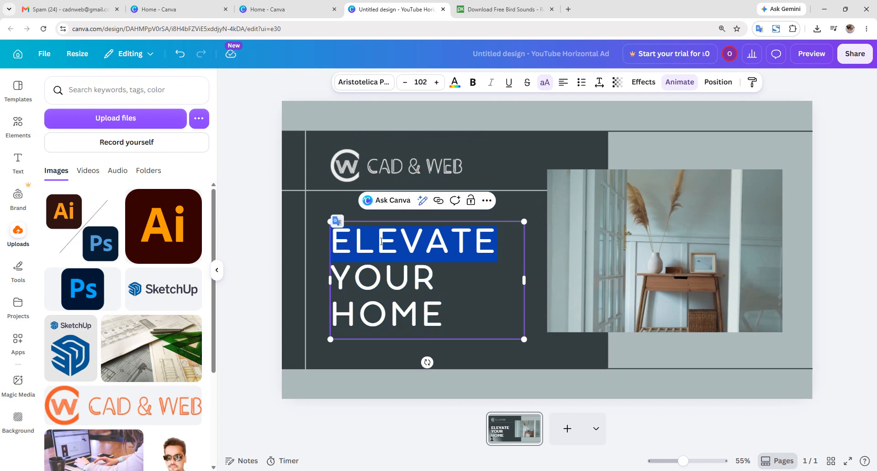
text(DE)
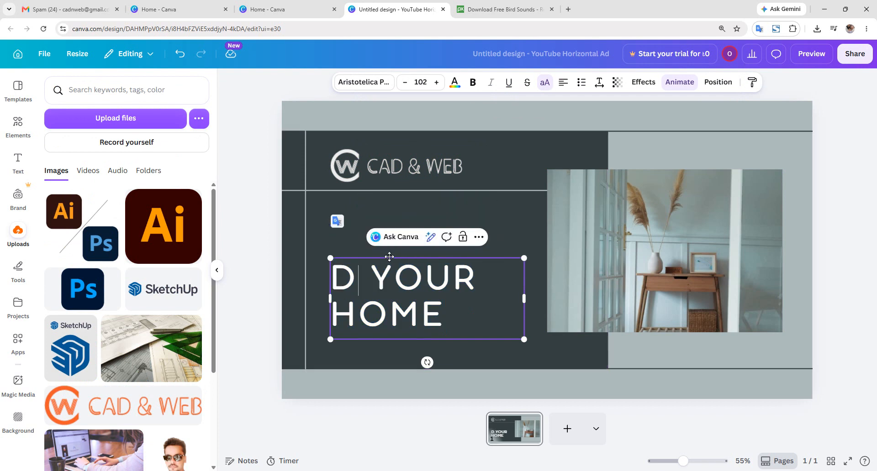
text(SIGN)
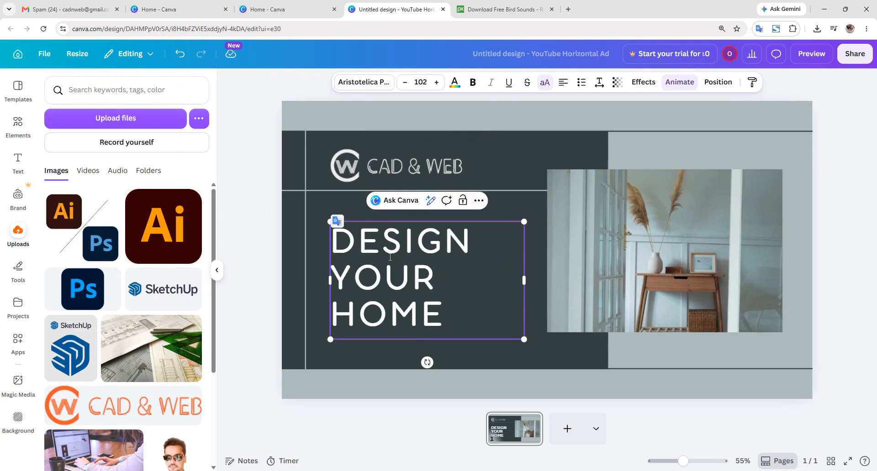
click(829, 286)
click(439, 323)
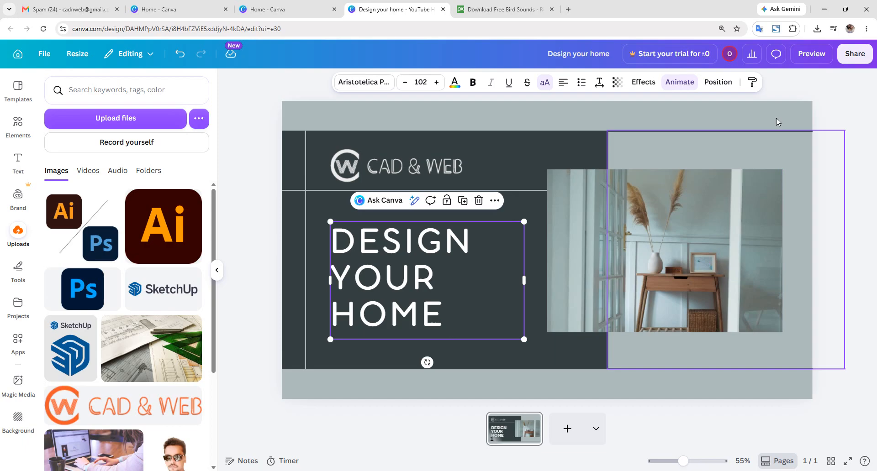
- Apply the Typewriter animation to the headline, then play the furniture video to preview it
click(674, 88)
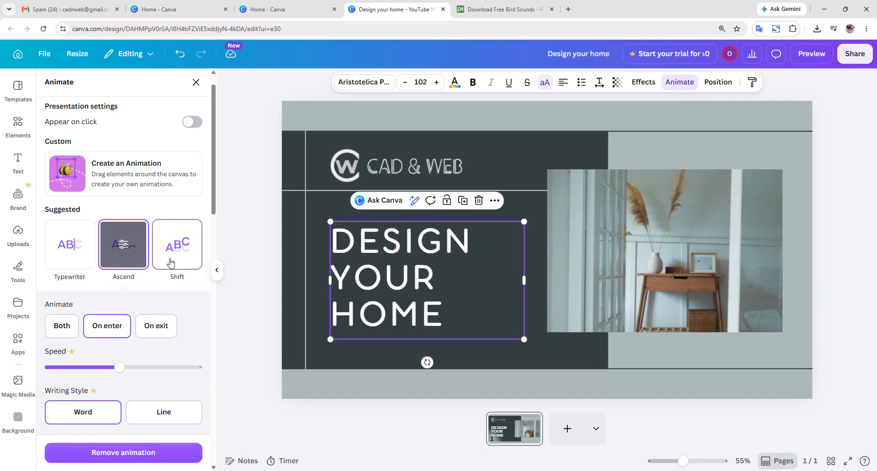
click(90, 260)
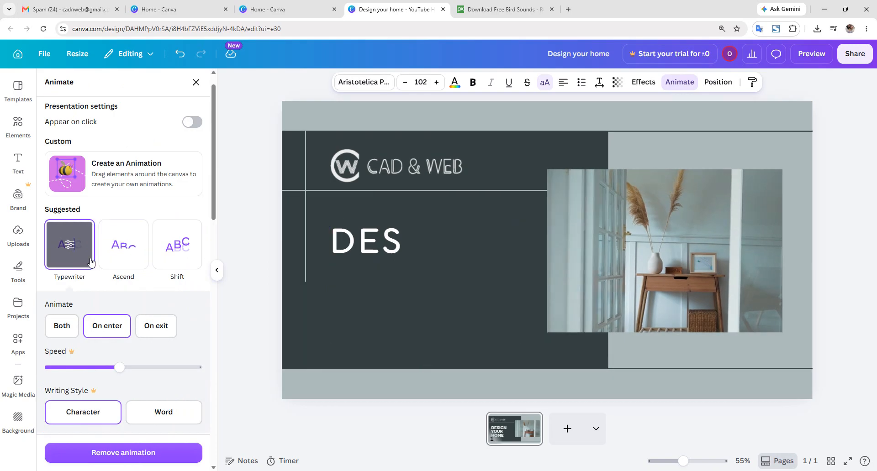
click(602, 280)
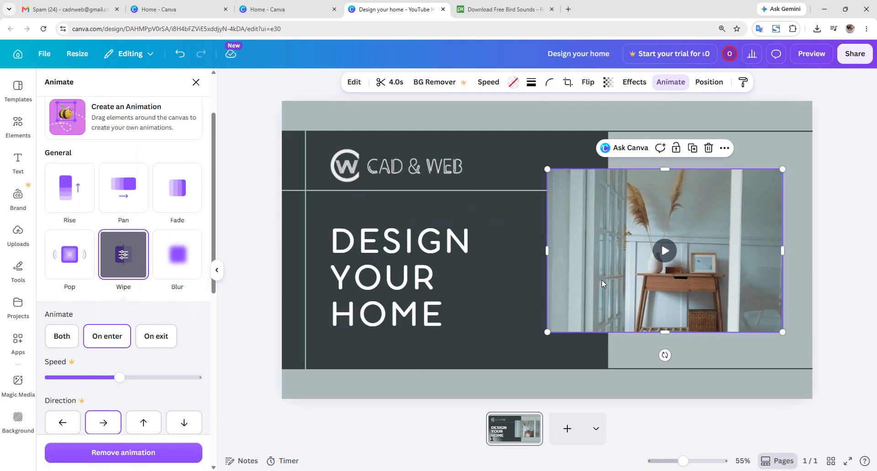
click(666, 251)
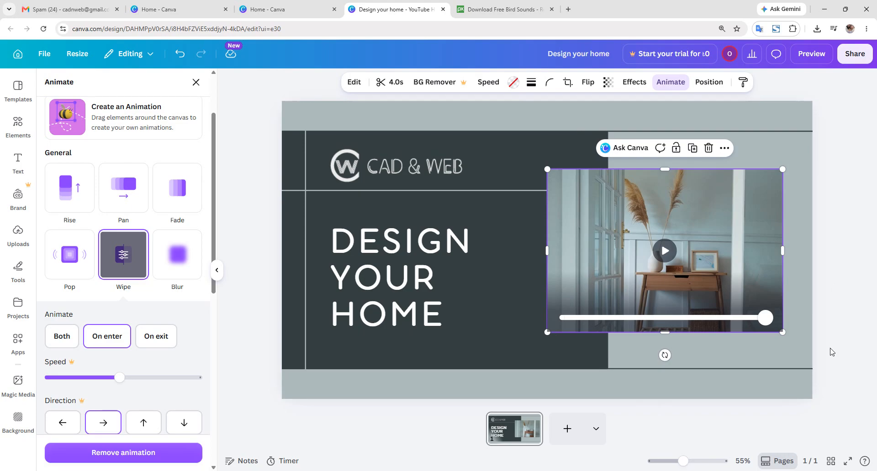
click(413, 310)
click(763, 253)
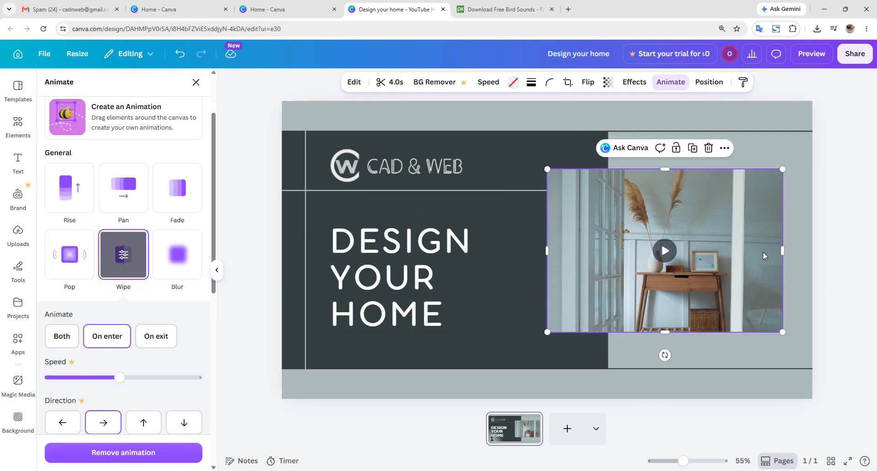
- Add the phone number as a heading at bottom right, then select the dark panel's colour
click(18, 176)
drag(149, 251, 698, 337)
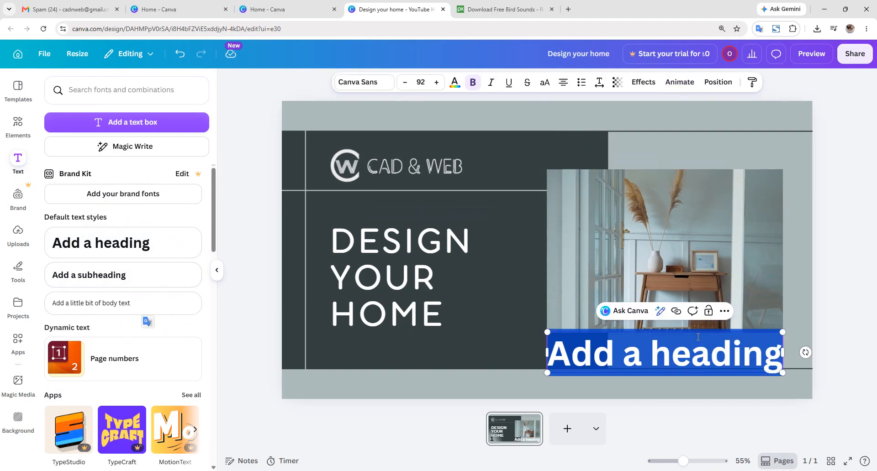
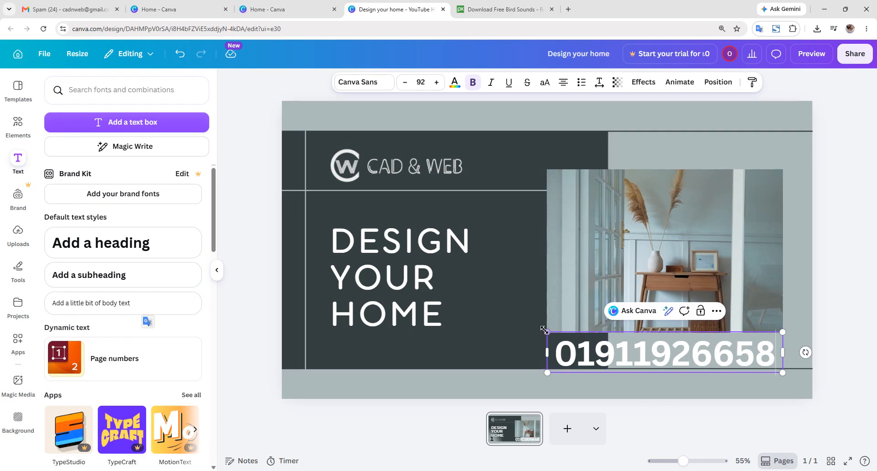
drag(548, 332, 611, 344)
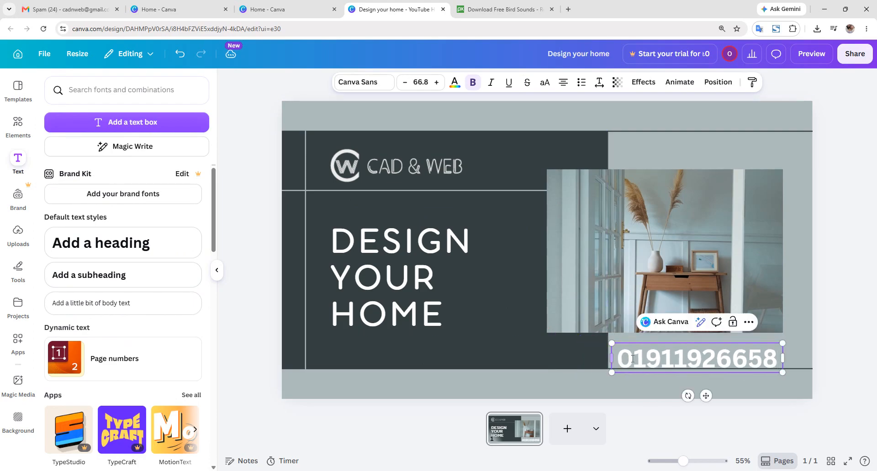
click(514, 160)
click(465, 83)
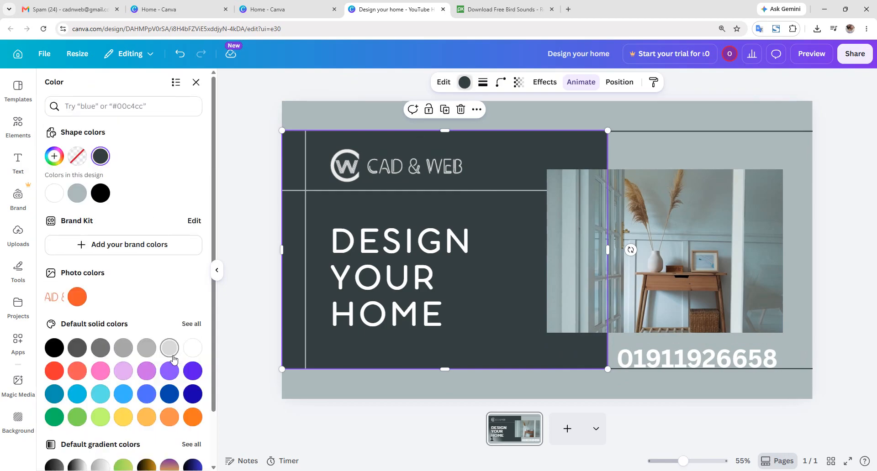
- Recolour the left panel a deep blue and apply it everywhere with Change all
click(145, 395)
click(120, 396)
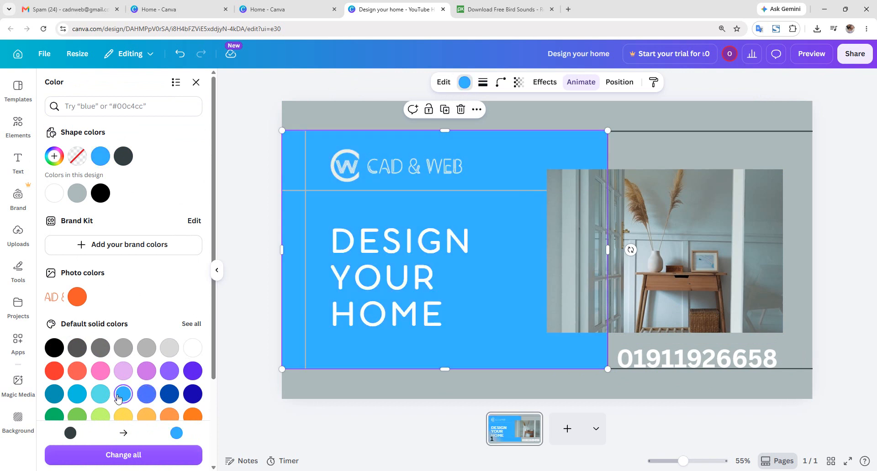
click(54, 395)
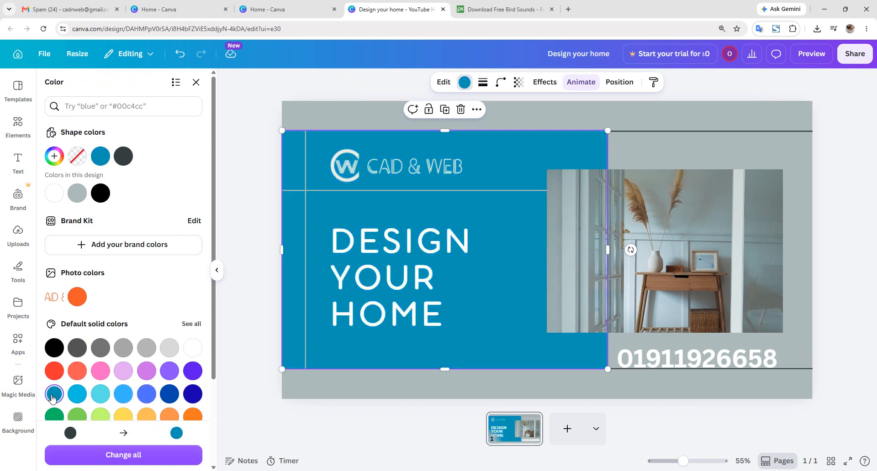
scroll(83, 369, down, 3)
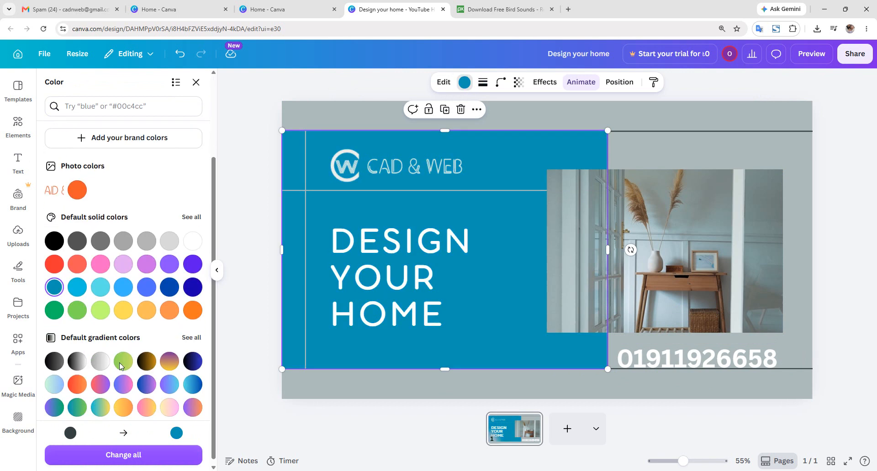
click(169, 288)
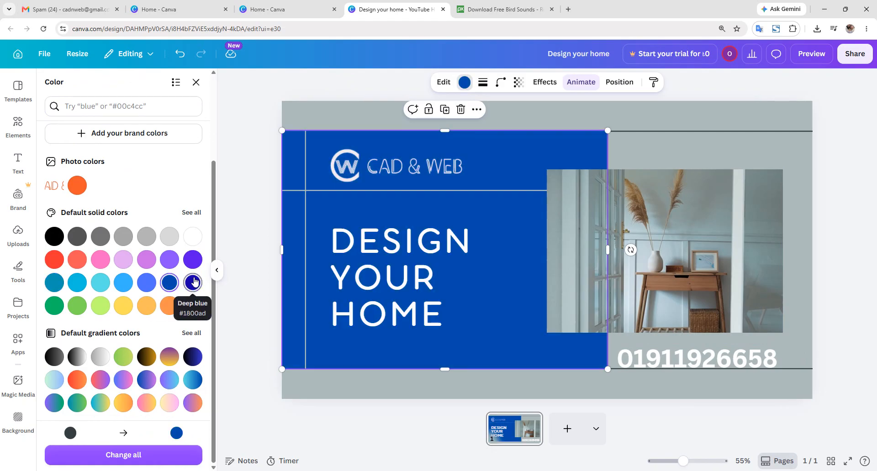
click(193, 283)
click(169, 283)
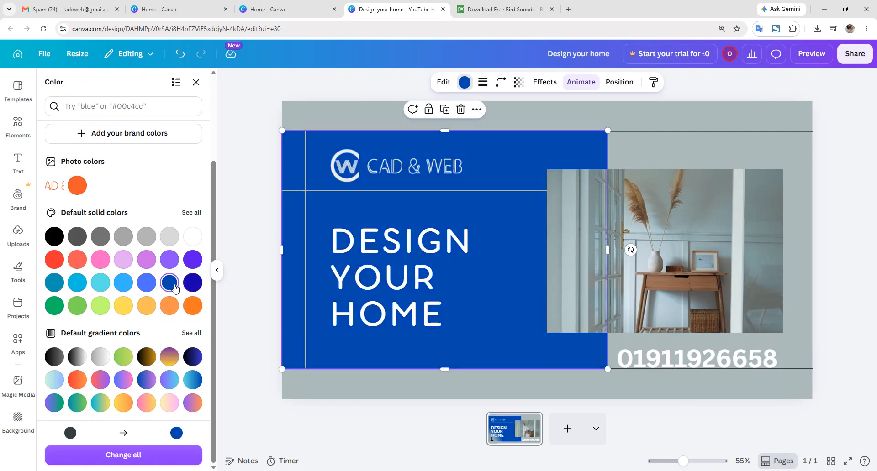
click(167, 455)
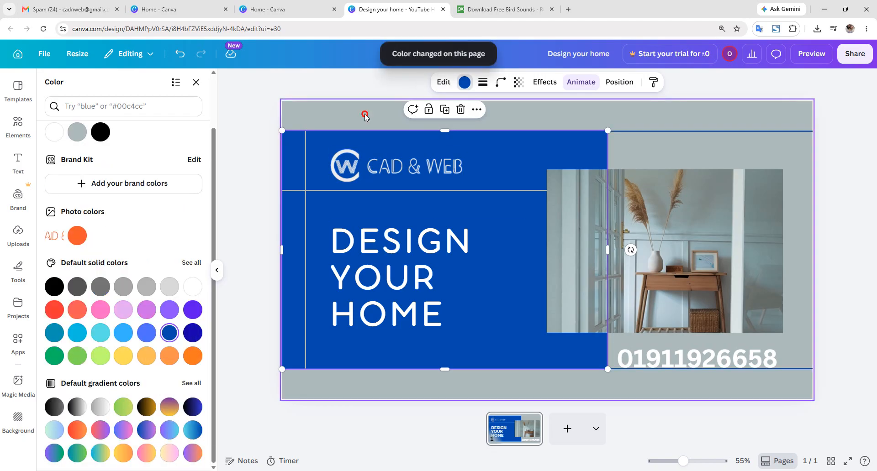
- Set the page background to pale blue-grey #97ADCB using the custom colour picker
click(379, 114)
click(76, 135)
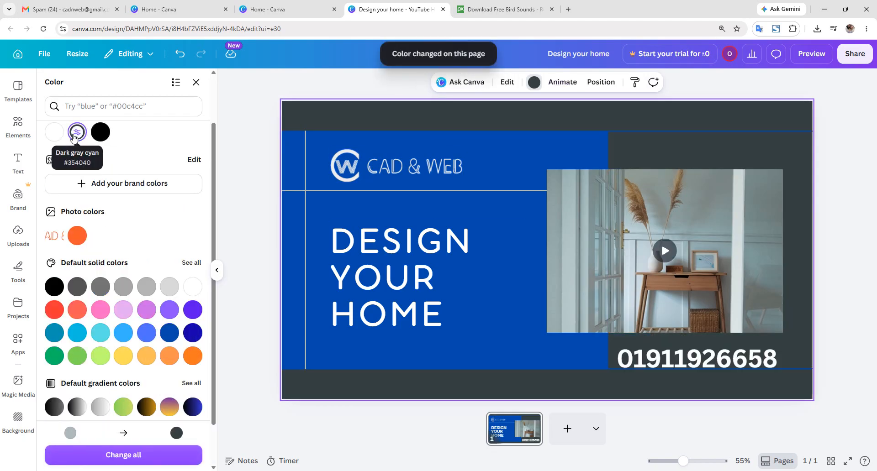
click(148, 289)
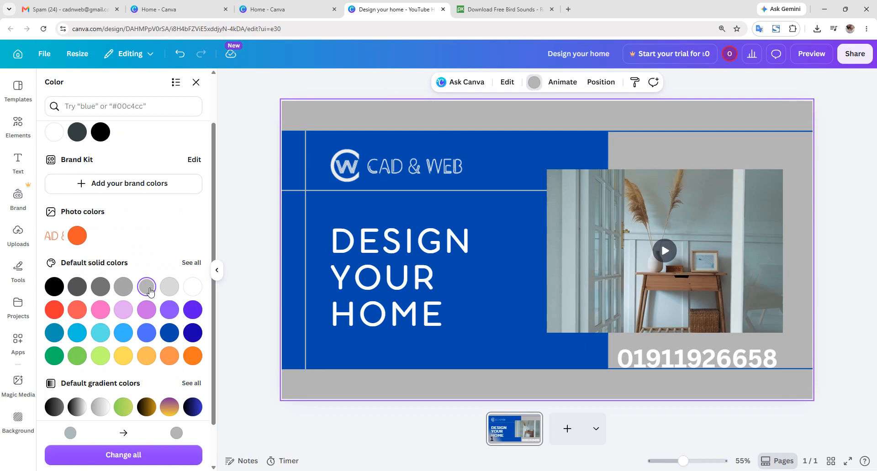
click(169, 333)
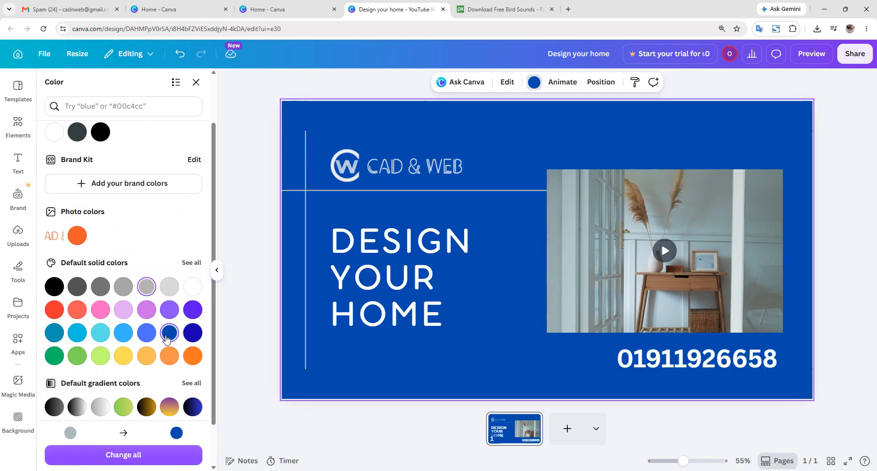
scroll(156, 284, up, 2)
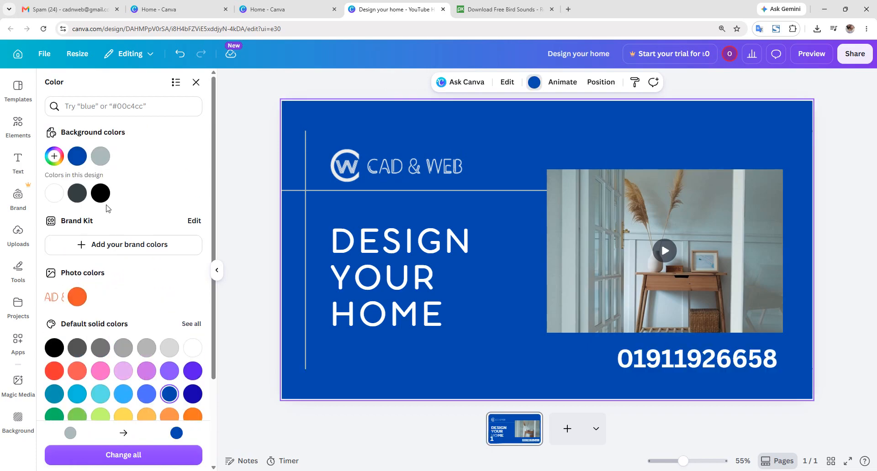
click(55, 162)
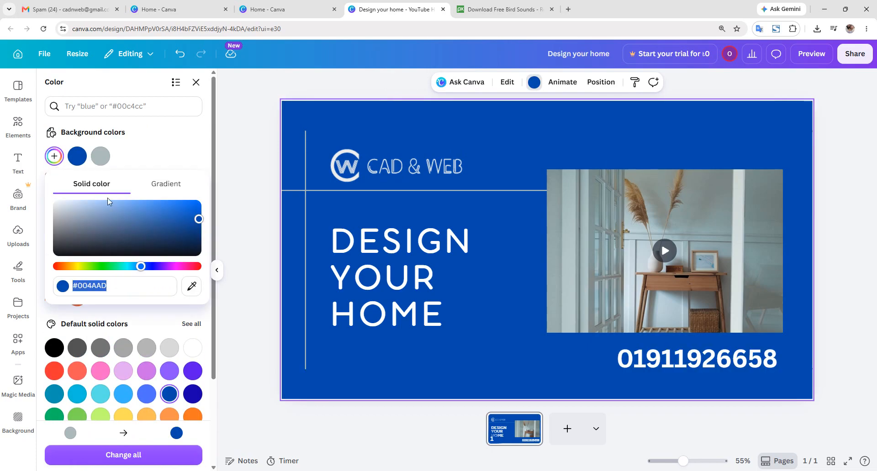
click(104, 209)
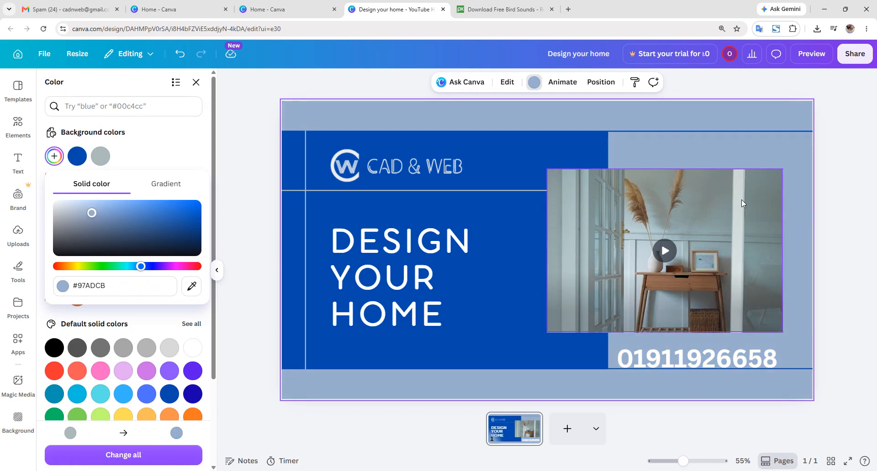
click(846, 197)
click(753, 354)
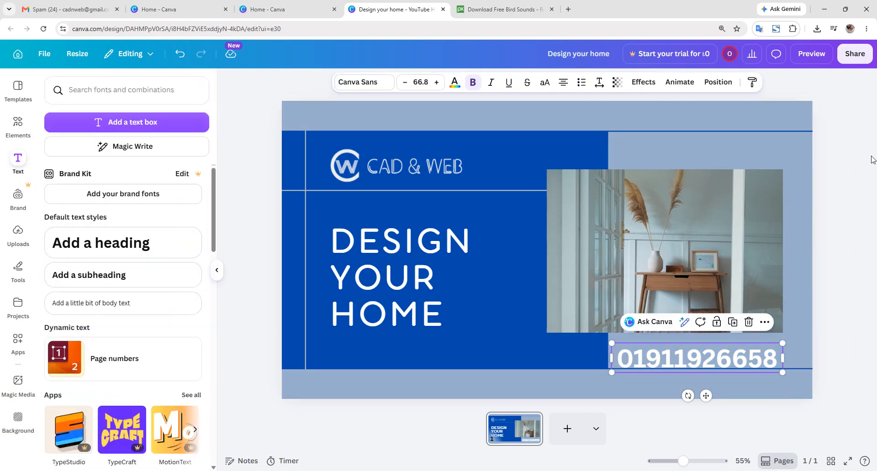
click(854, 53)
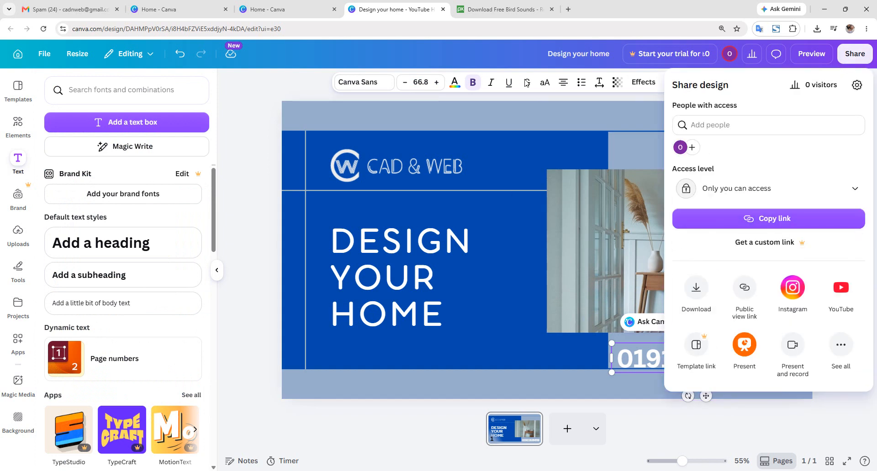
click(561, 119)
click(653, 212)
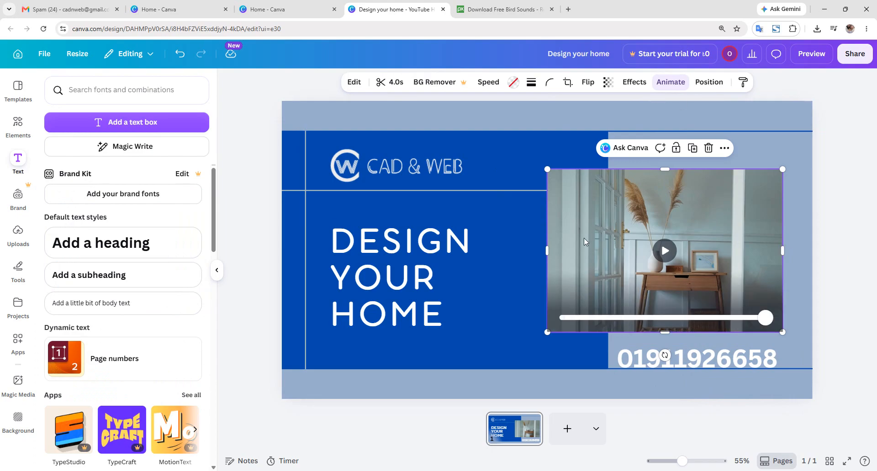
- Preview the Neon animation on the room video in the Animate panel
click(667, 83)
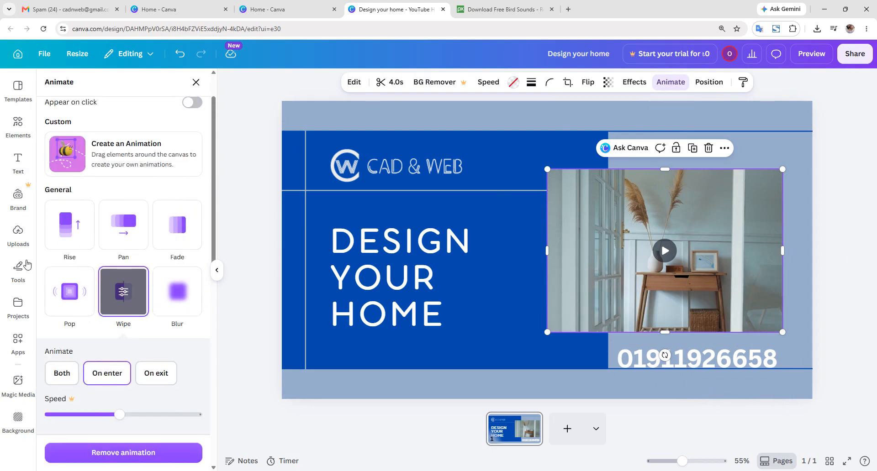
scroll(88, 241, down, 5)
scroll(88, 241, down, 3)
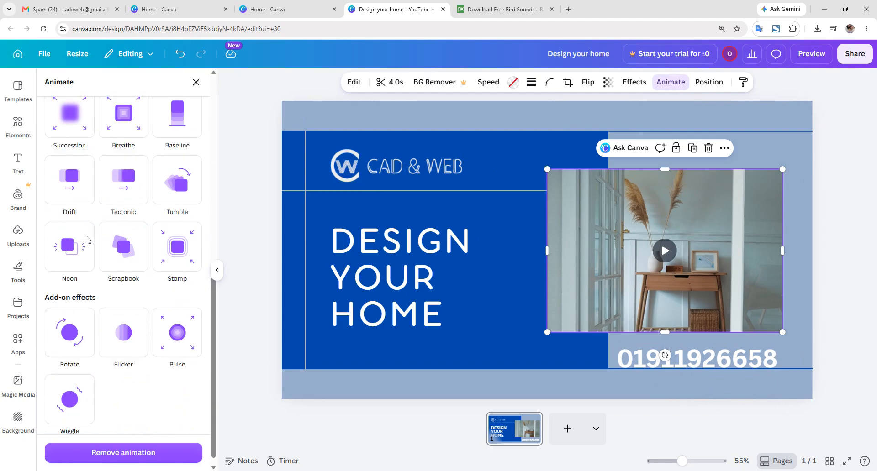
click(88, 241)
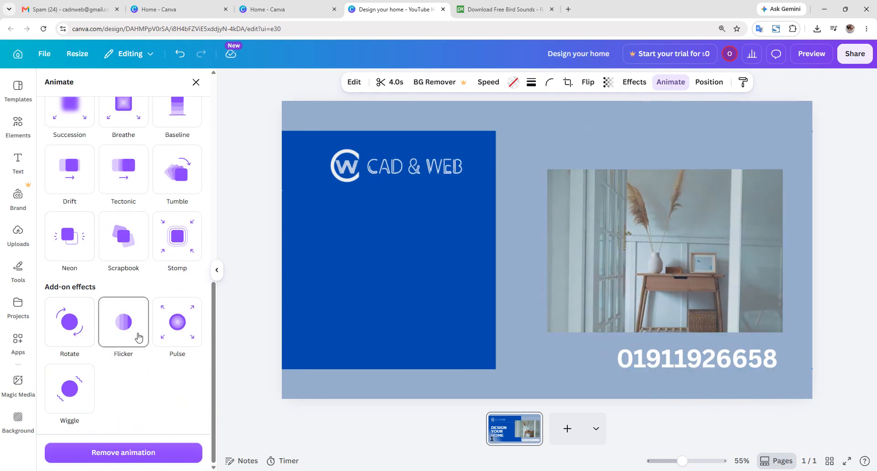
- Browse the other animation effects, leaving Wipe as the video's entrance animation
scroll(169, 191, up, 3)
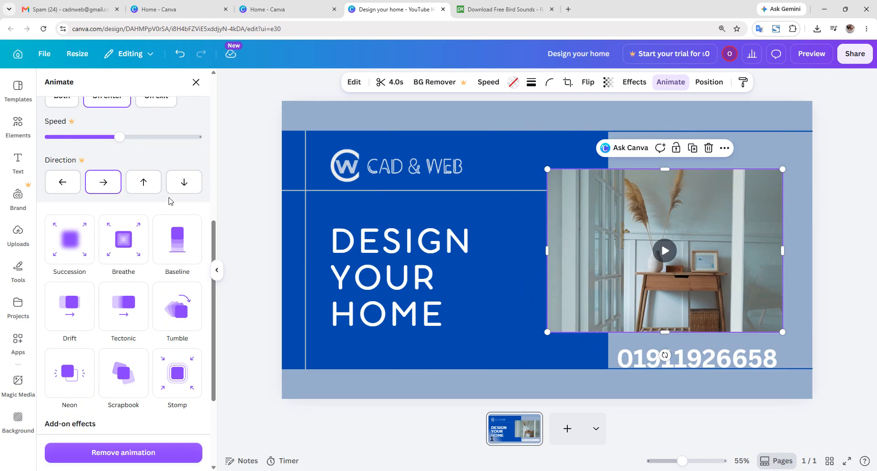
scroll(170, 201, up, 2)
scroll(169, 207, up, 4)
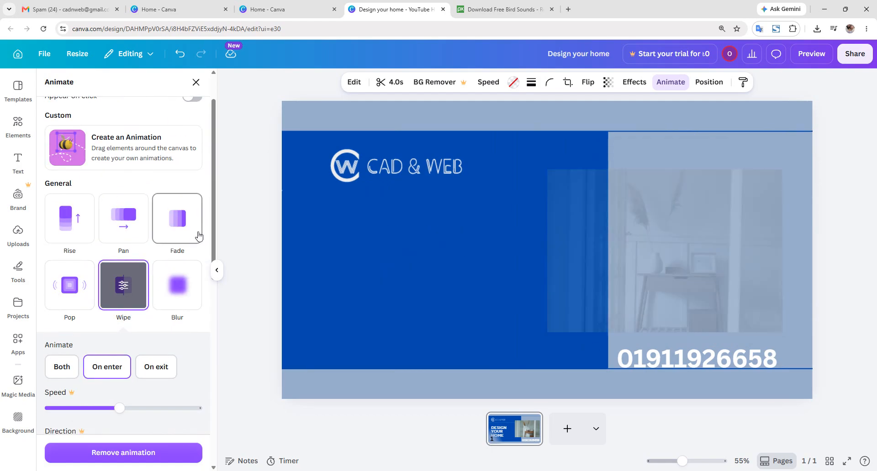
scroll(197, 234, down, 3)
scroll(197, 237, down, 5)
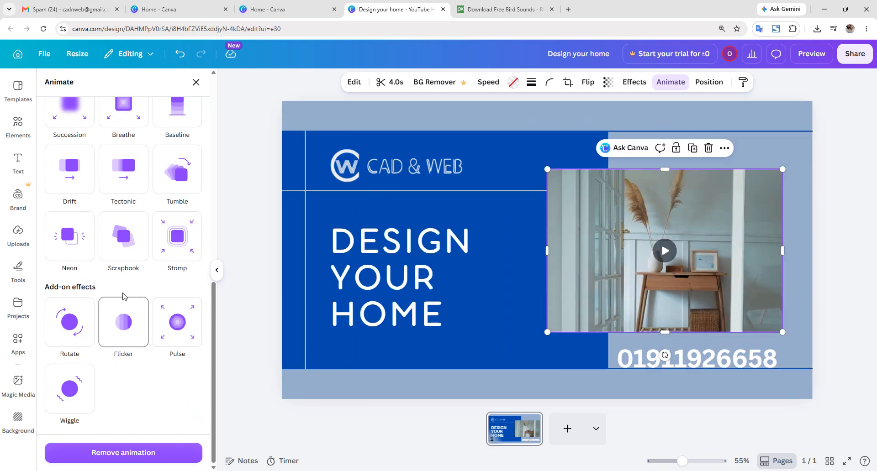
scroll(123, 297, up, 10)
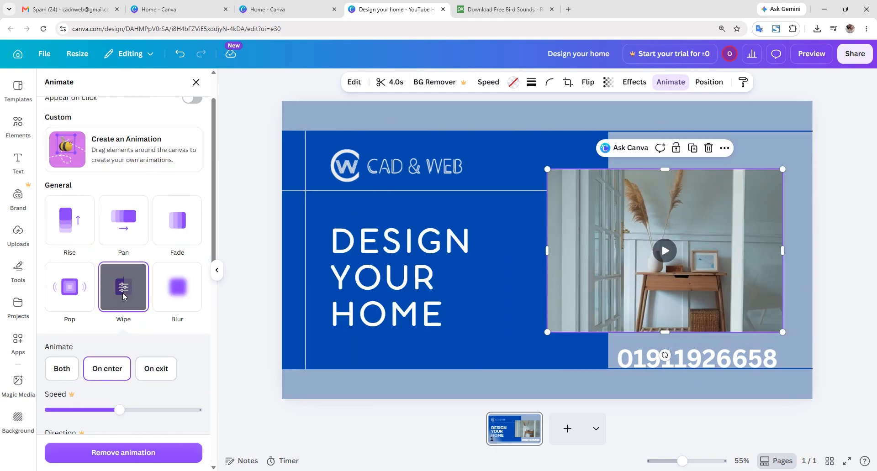
scroll(124, 297, up, 2)
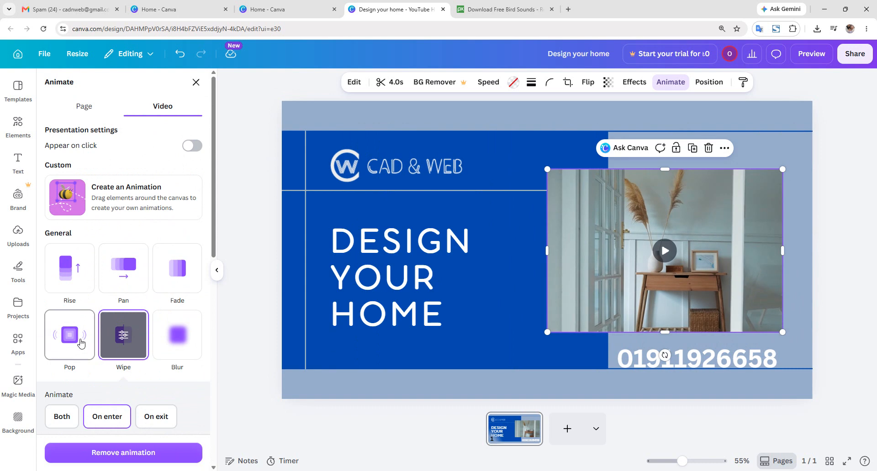
scroll(122, 319, down, 1)
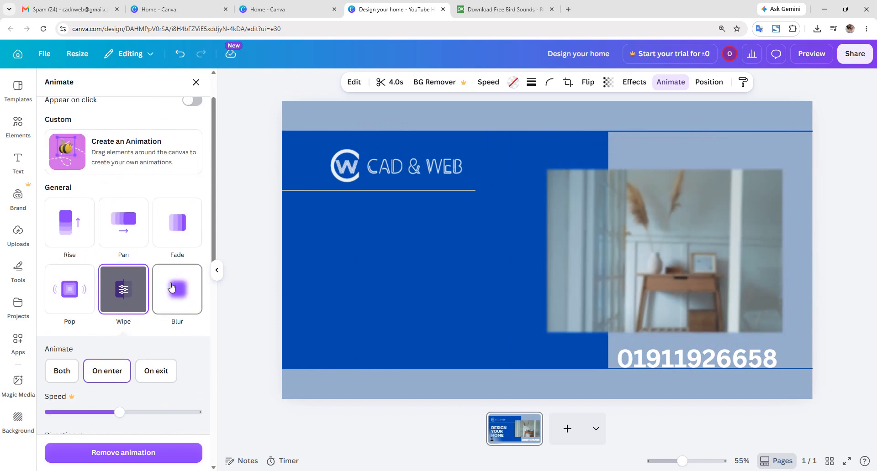
scroll(165, 295, down, 4)
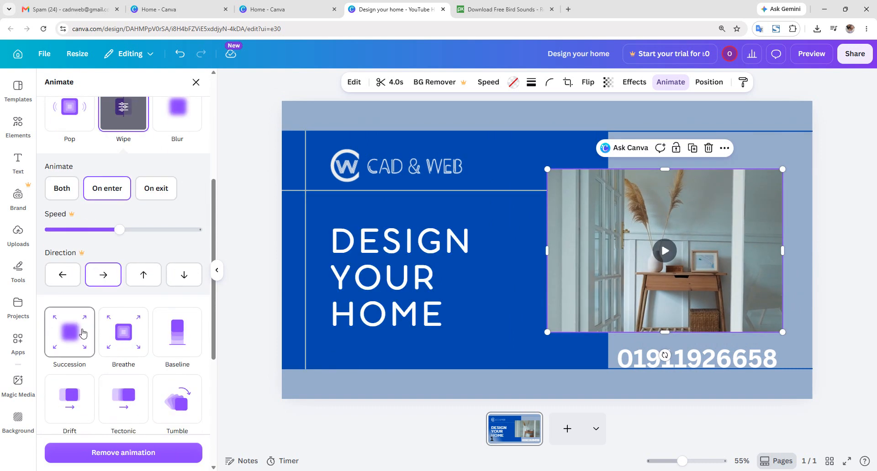
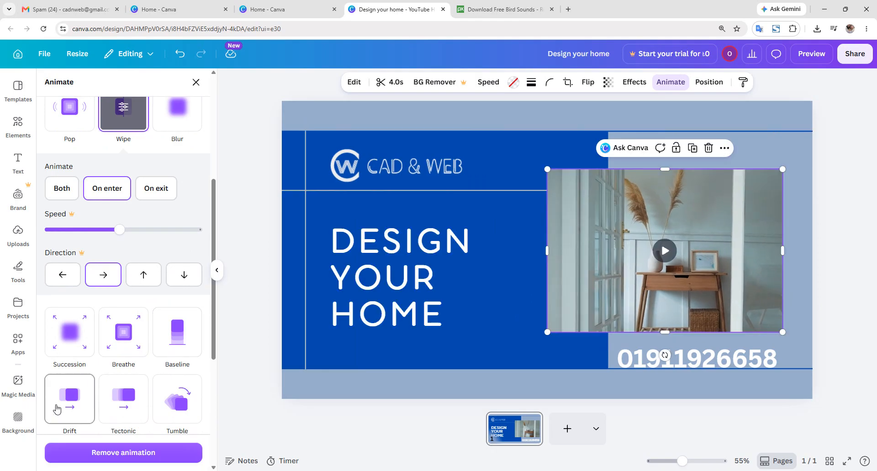
- Apply the Succession animation to the room video, playing on both enter and exit
click(71, 352)
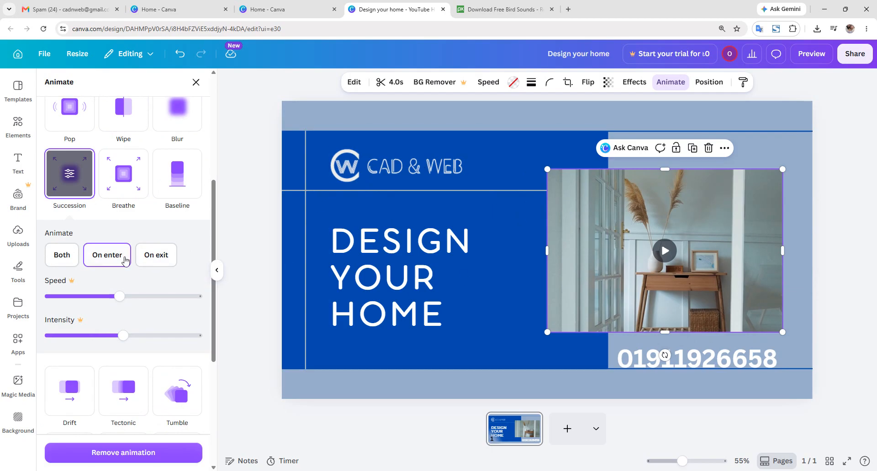
click(66, 255)
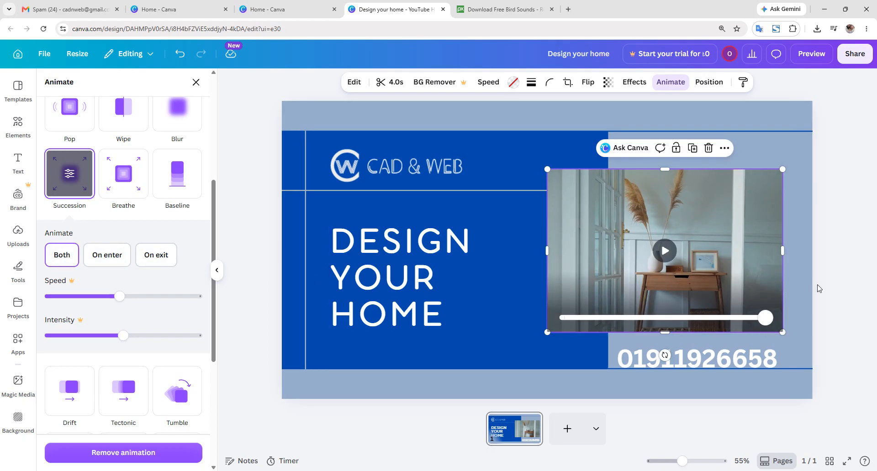
click(842, 283)
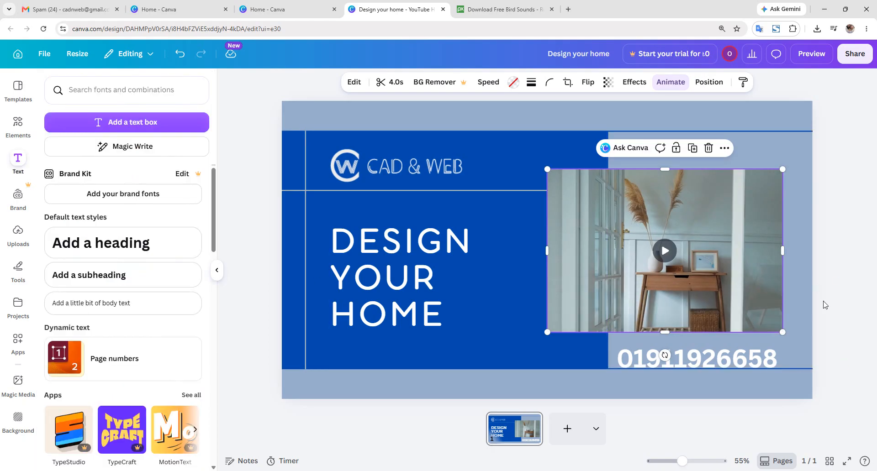
- Change the phone number's font to Aristotelica Pro to match the heading
click(442, 288)
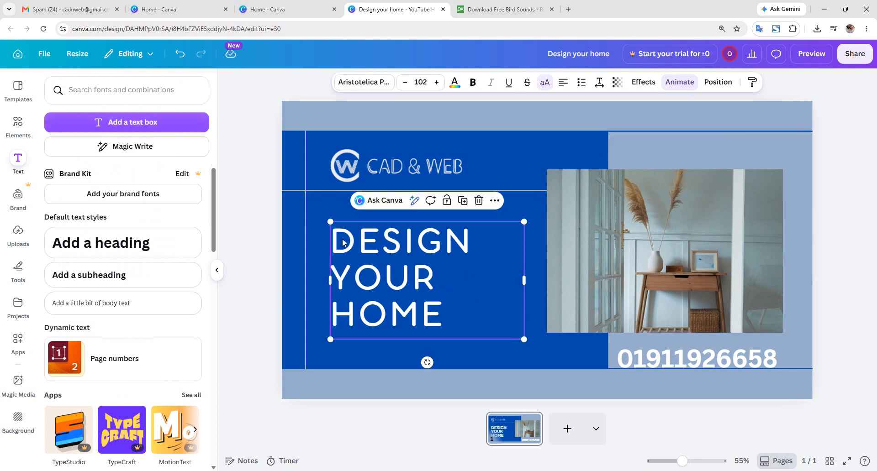
click(692, 353)
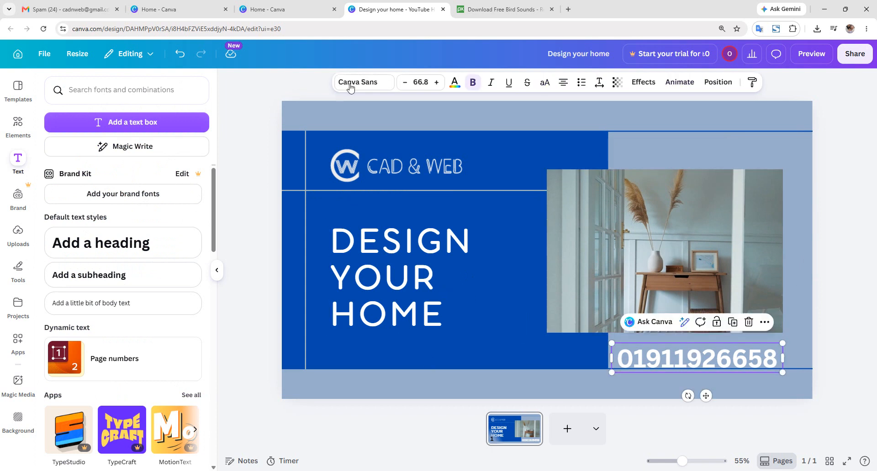
click(354, 270)
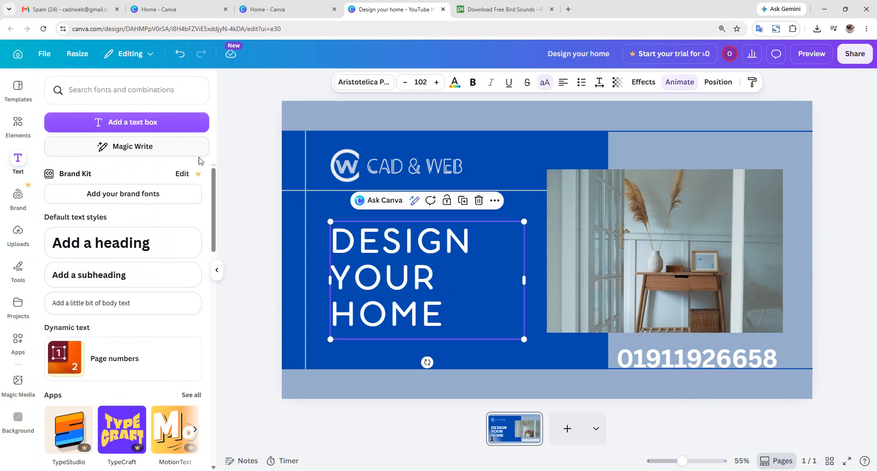
click(655, 356)
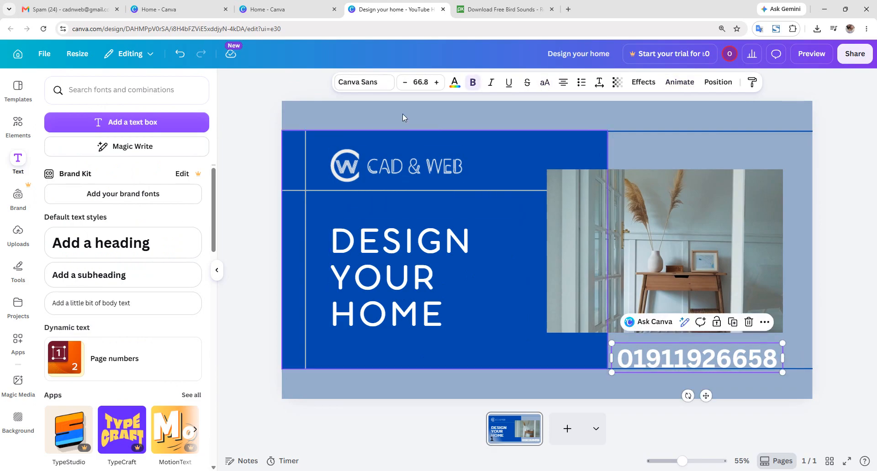
click(386, 82)
click(121, 204)
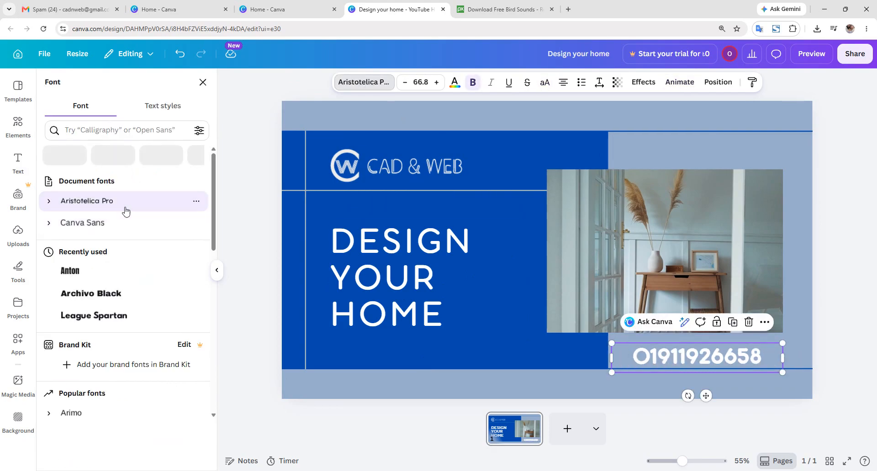
click(831, 344)
click(829, 351)
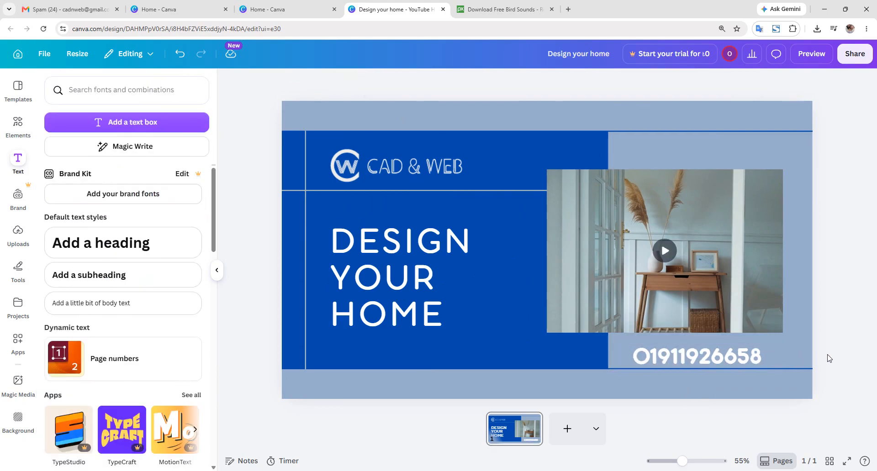
- Give the phone number text the Block animation
click(476, 261)
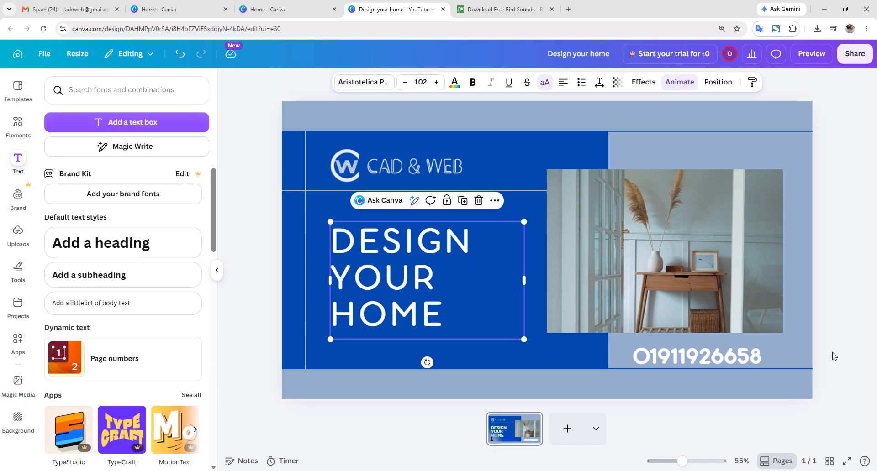
click(763, 348)
click(689, 95)
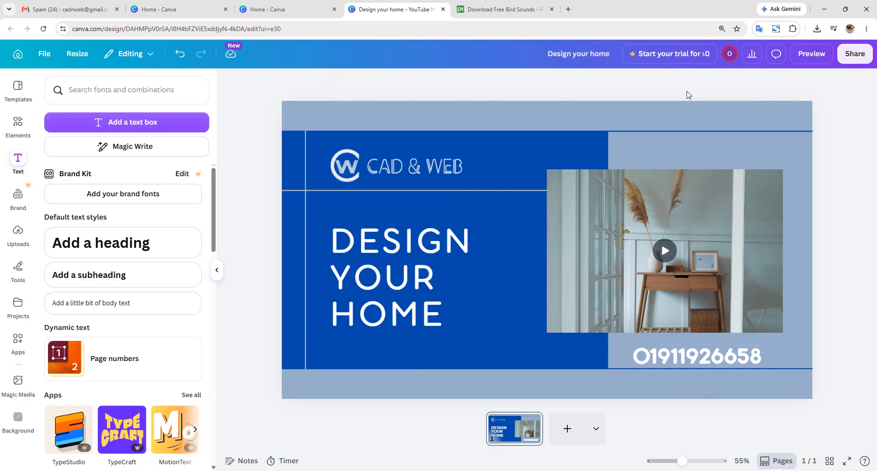
click(766, 344)
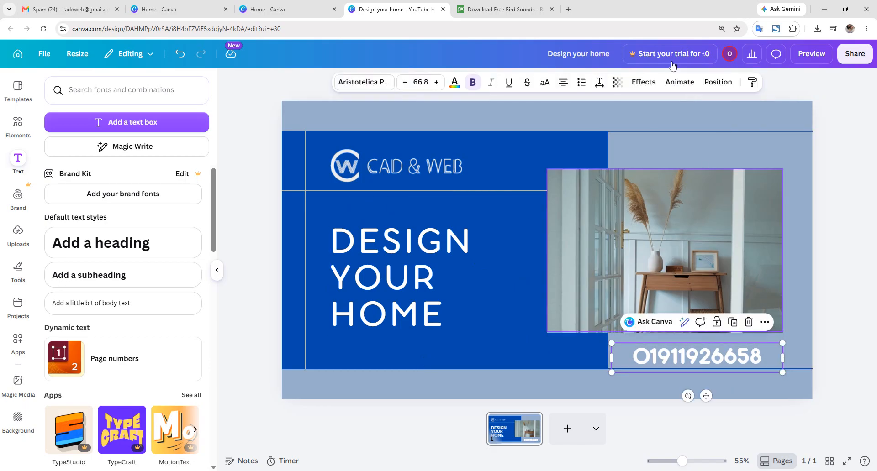
click(680, 85)
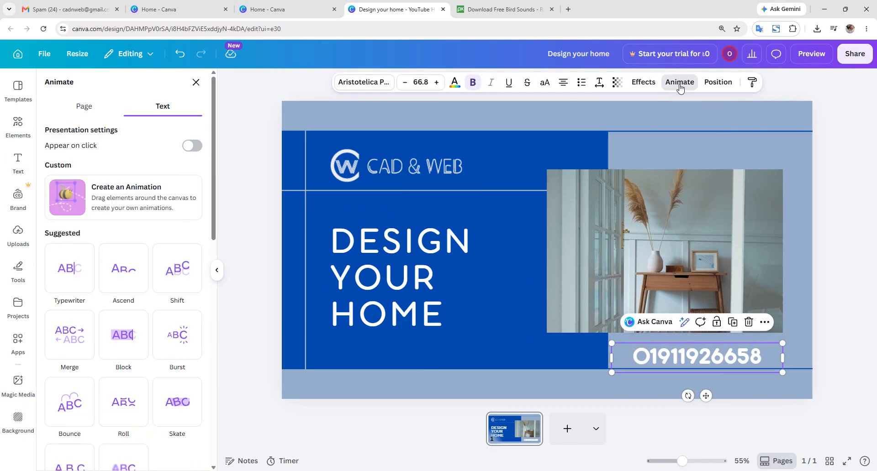
click(106, 336)
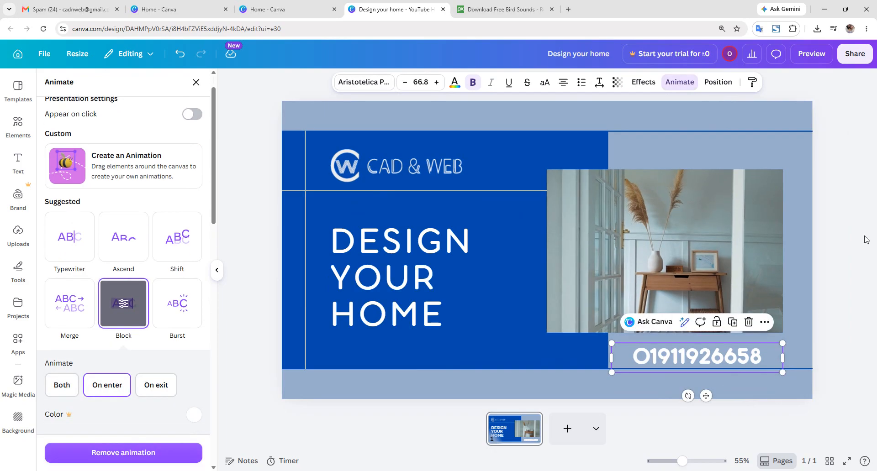
click(865, 240)
click(599, 144)
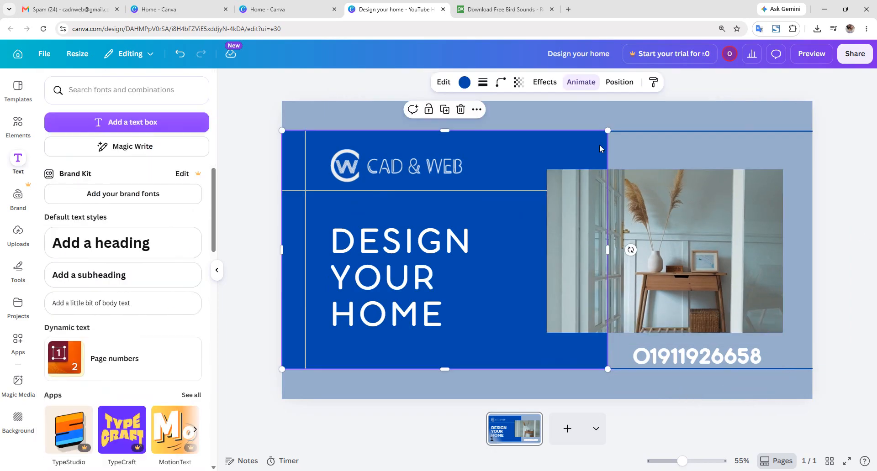
click(464, 84)
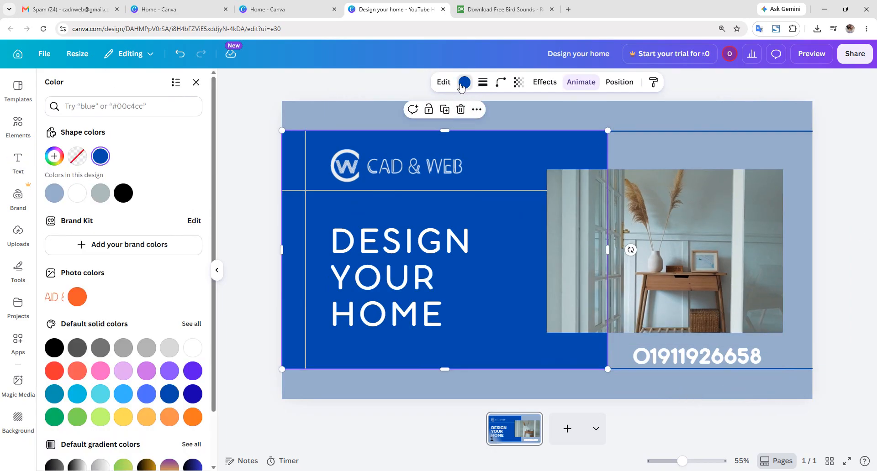
click(103, 195)
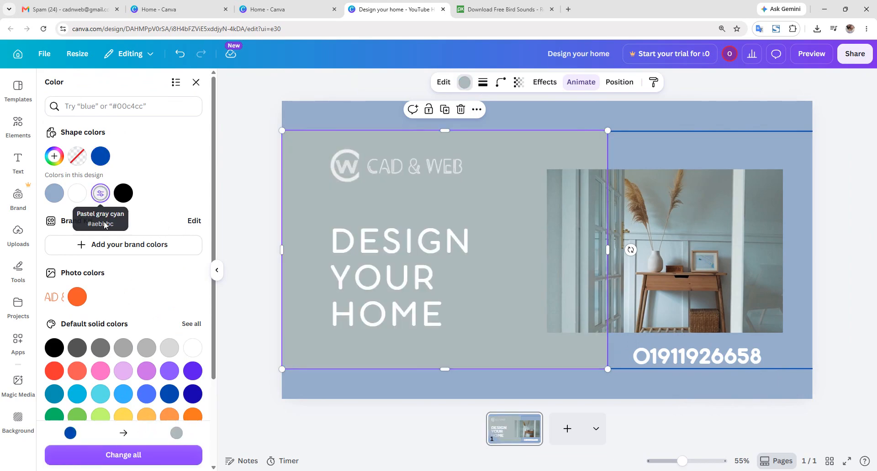
click(51, 196)
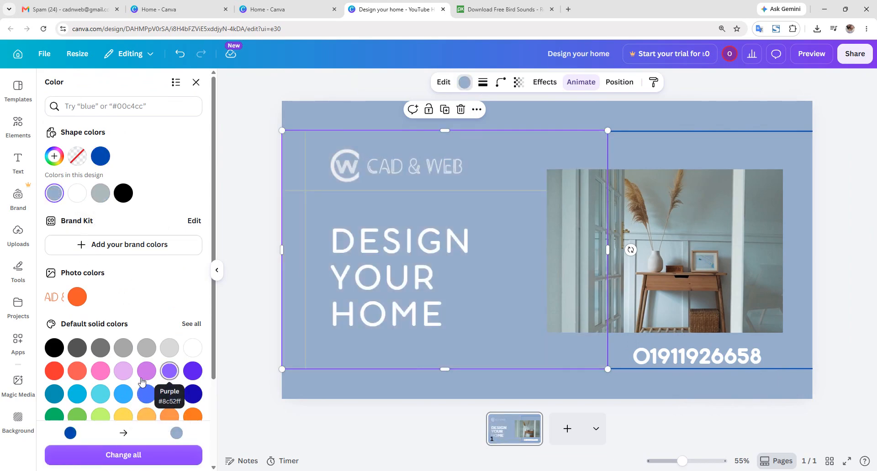
scroll(142, 382, down, 2)
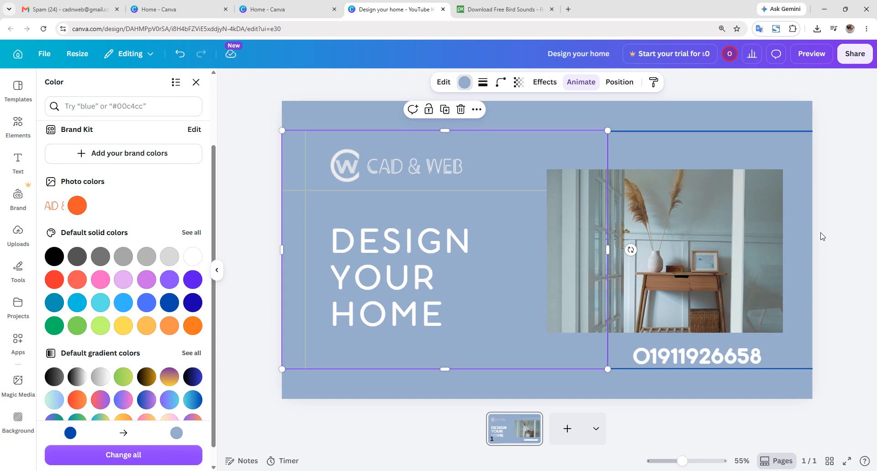
key(ctrl+z)
click(818, 266)
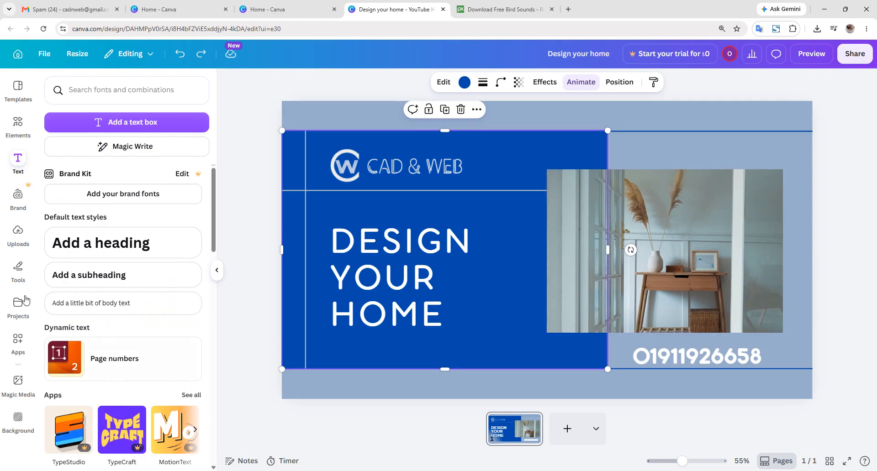
- Add the birds-chirping audio from Uploads > Audio to the design
click(23, 232)
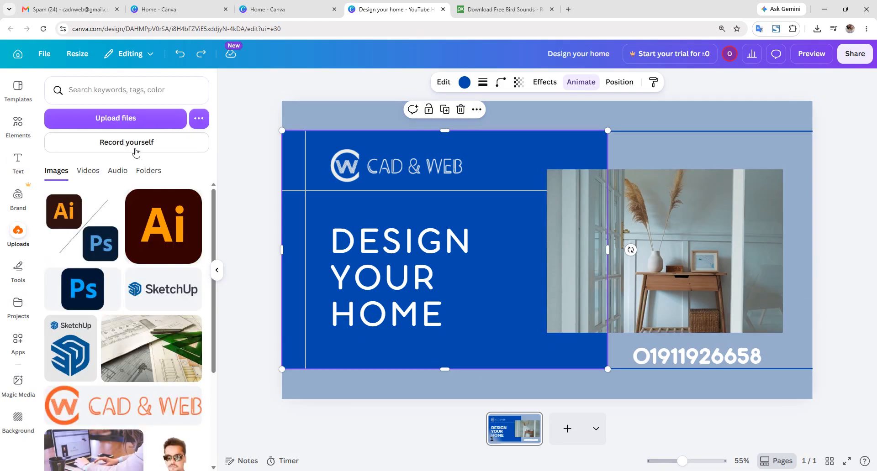
click(117, 171)
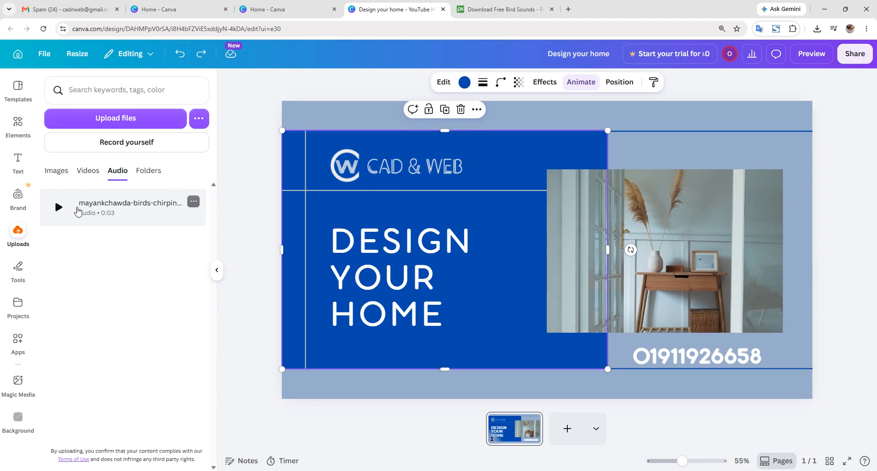
drag(63, 209, 438, 301)
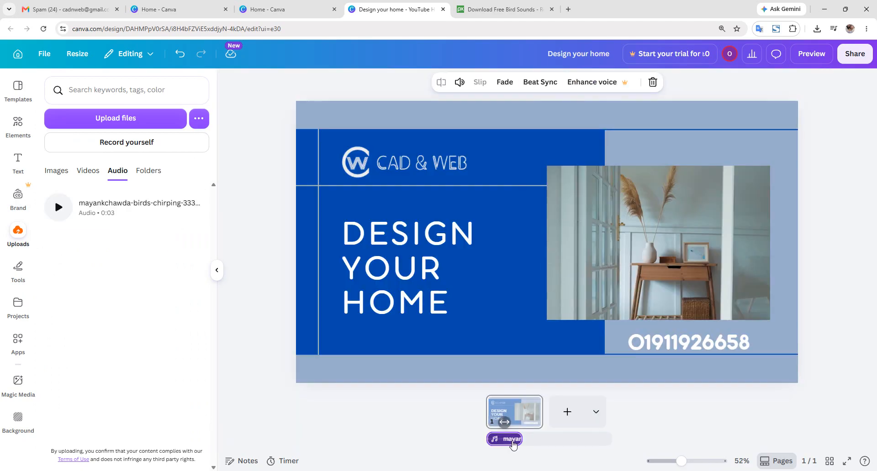
- Duplicate the audio track so two copies play back to back, then return Home
right_click(513, 445)
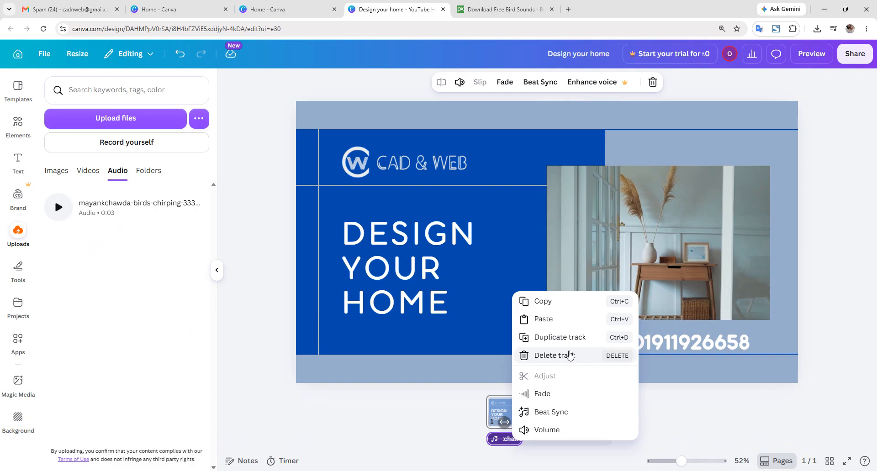
click(567, 338)
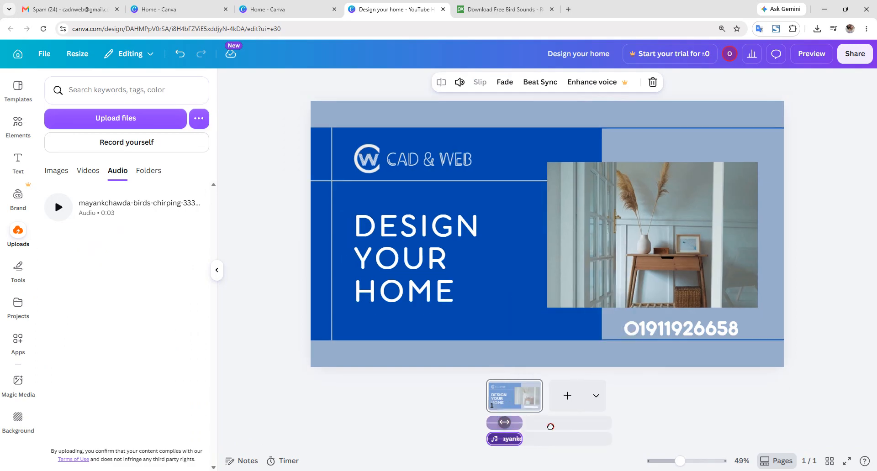
drag(550, 427, 547, 416)
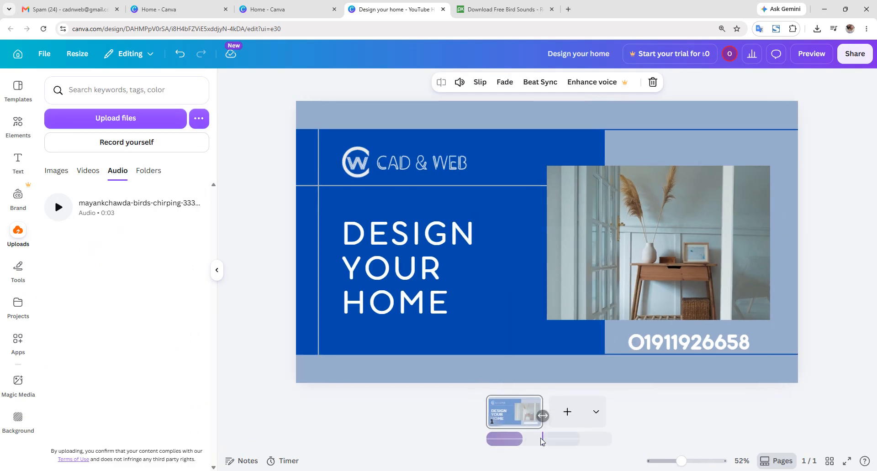
click(541, 439)
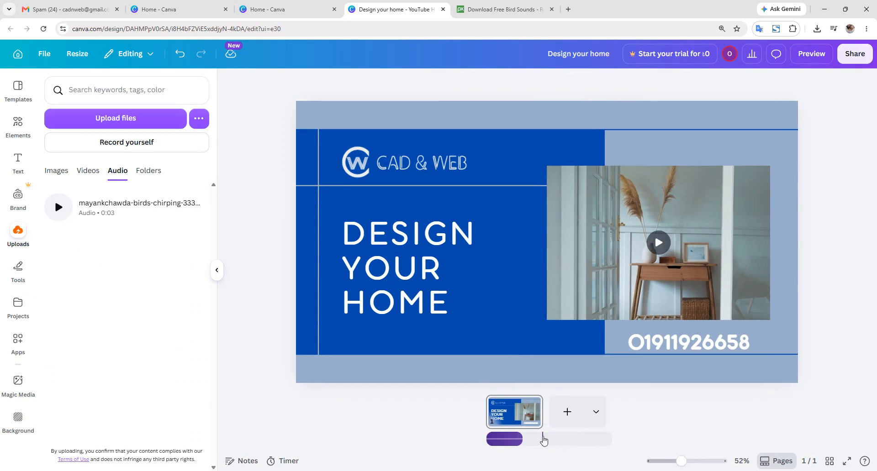
click(542, 440)
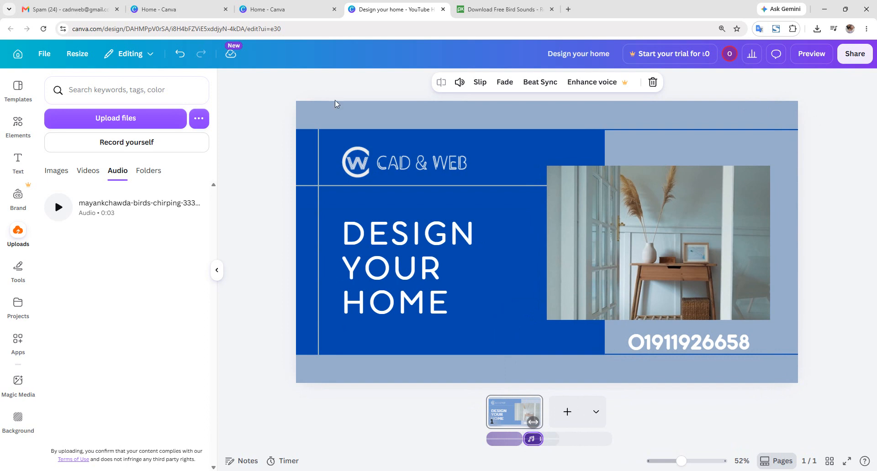
click(17, 57)
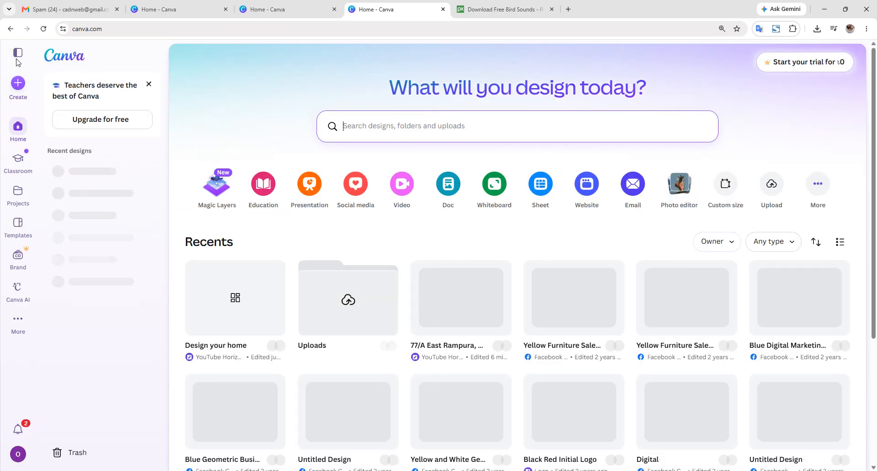
- Create a new blank YouTube Shorts design from the Videos category
click(401, 185)
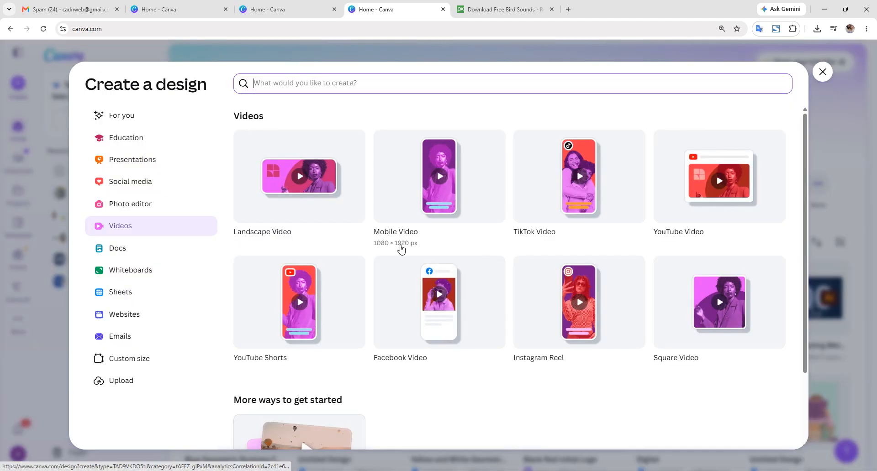
scroll(508, 268, down, 1)
scroll(508, 268, down, 1)
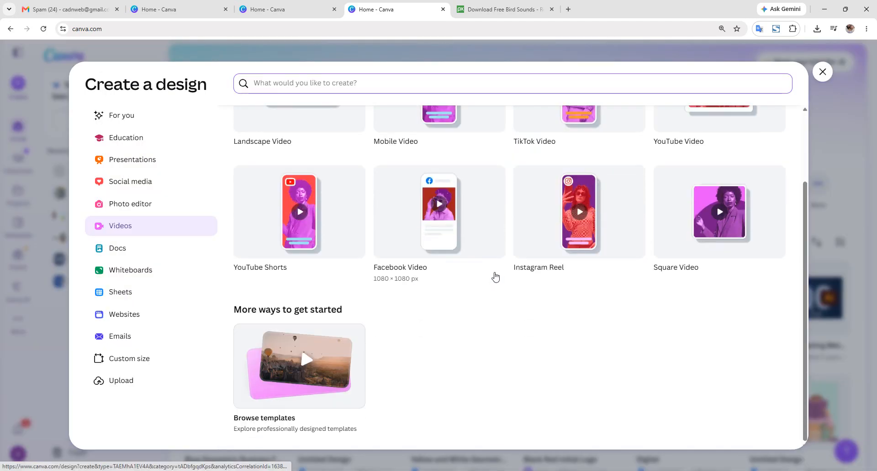
scroll(487, 276, up, 2)
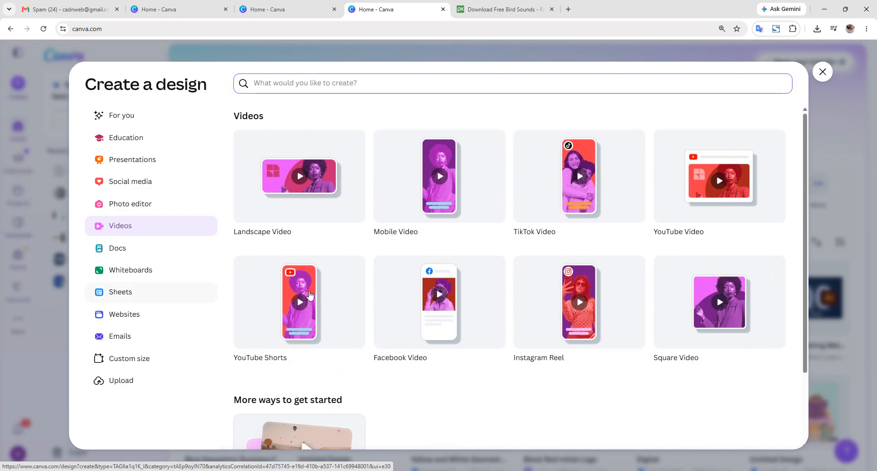
click(309, 296)
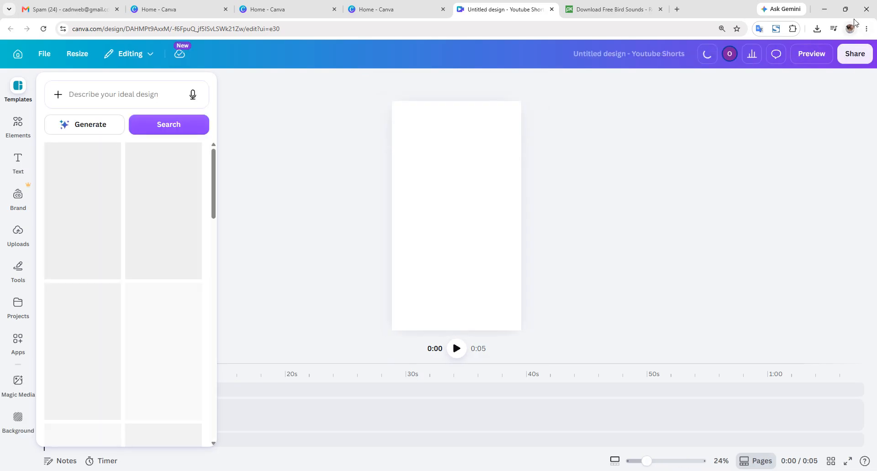
click(824, 11)
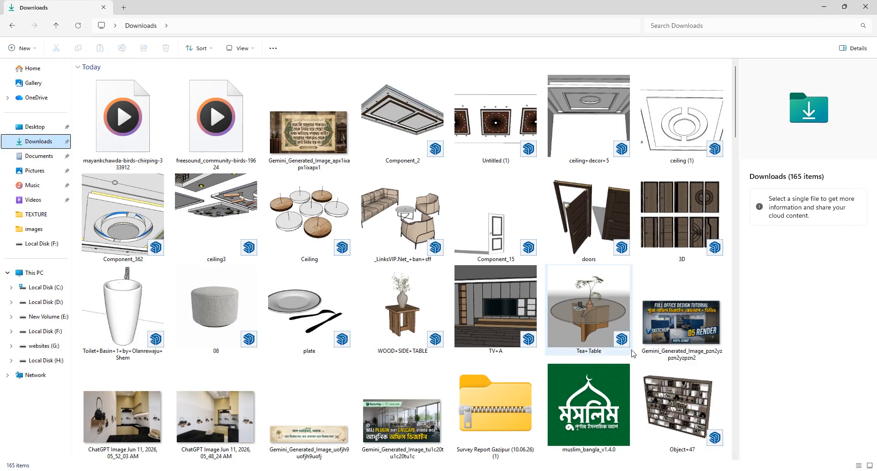
click(22, 129)
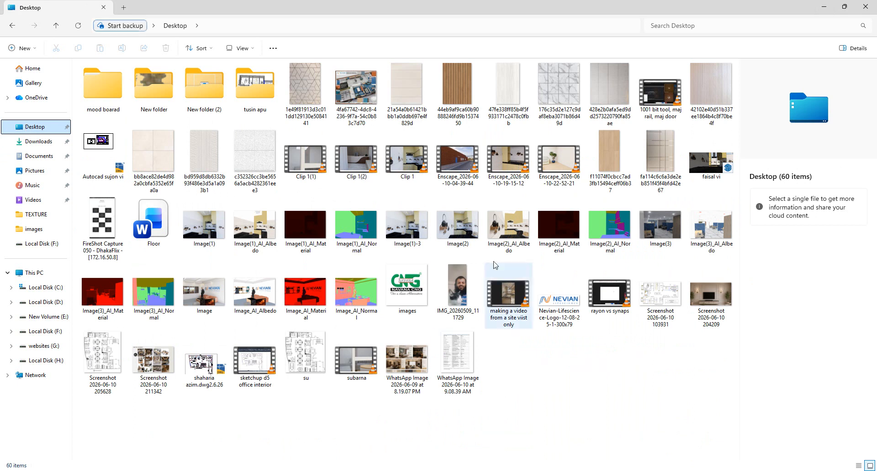
click(488, 233)
click(428, 234)
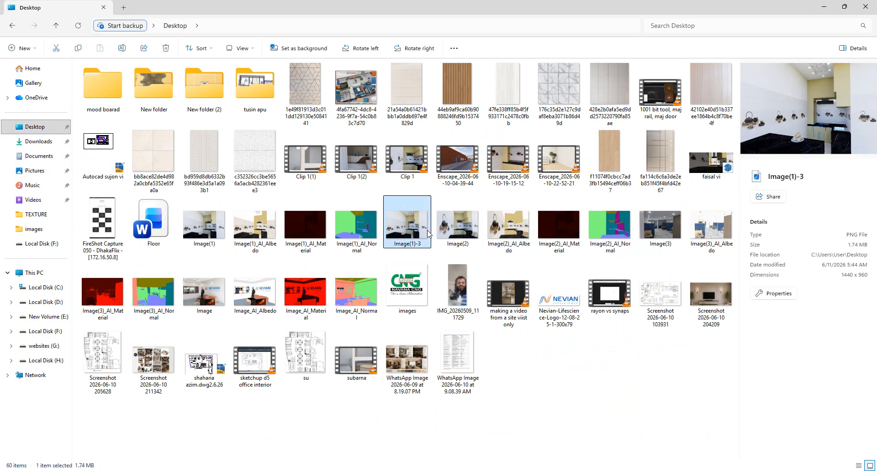
ctrl+click(662, 229)
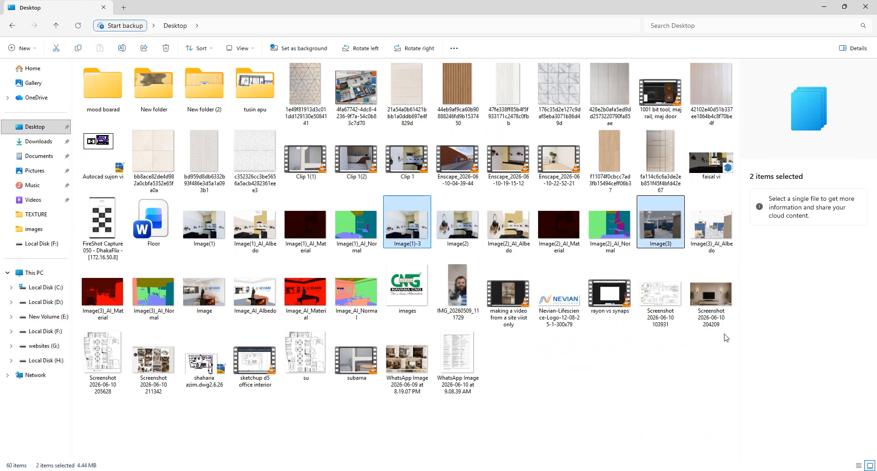
ctrl+click(714, 309)
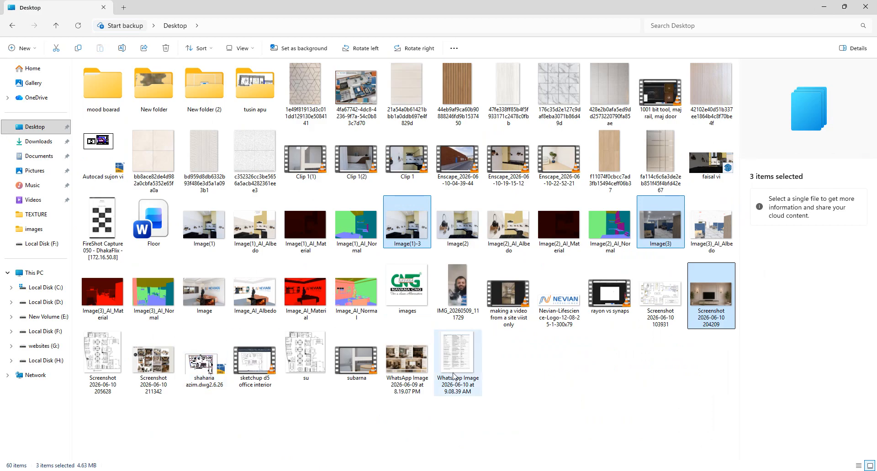
right_click(720, 304)
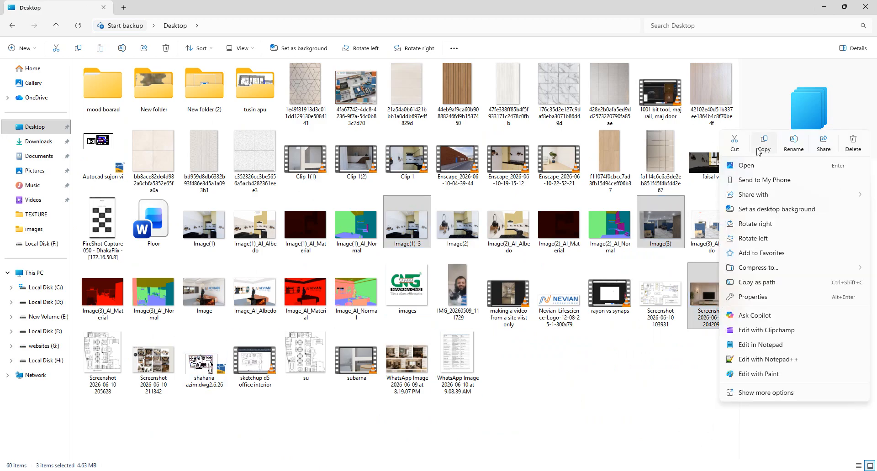
click(758, 150)
mouse_move(521, 469)
click(520, 439)
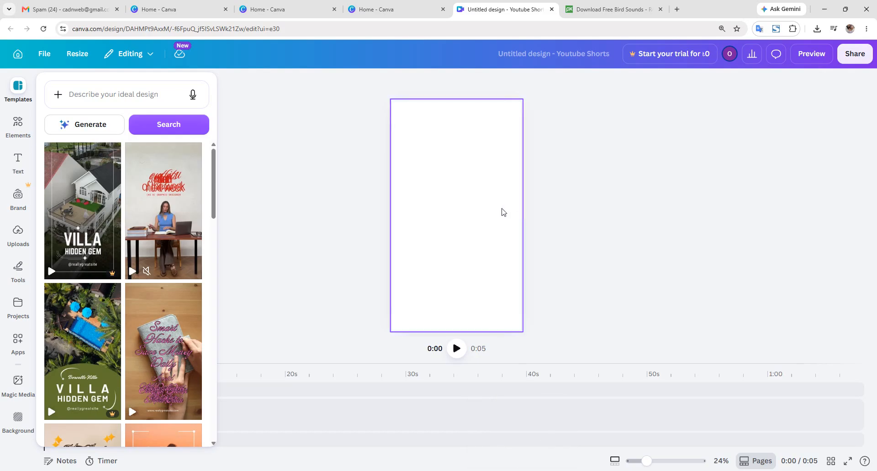
- Paste the living-room TV-wall photo and move it near the top-left of the page
key(ctrl+v)
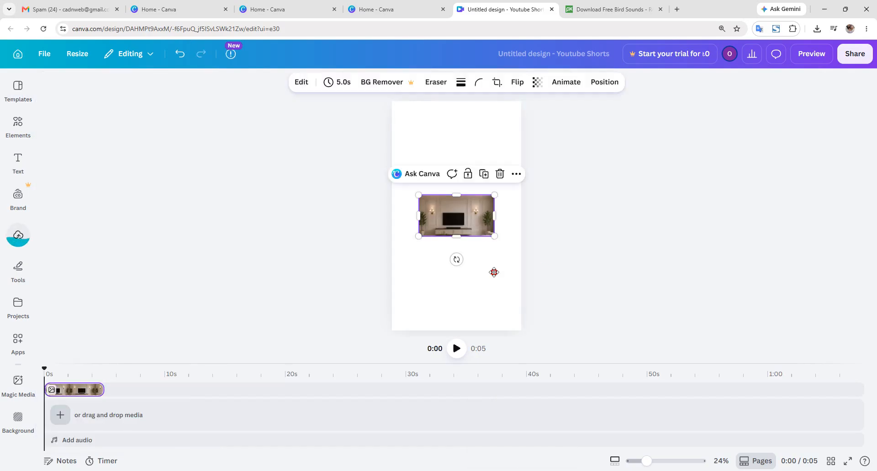
click(550, 309)
click(506, 292)
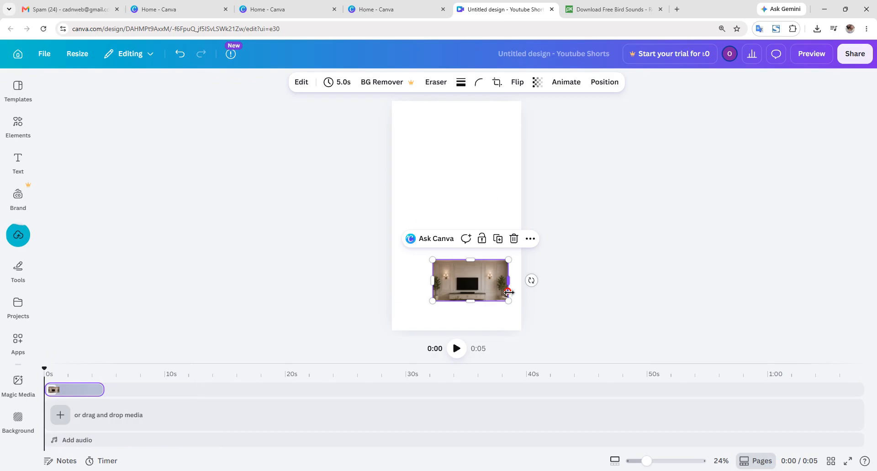
drag(506, 292, 468, 152)
click(536, 227)
click(466, 217)
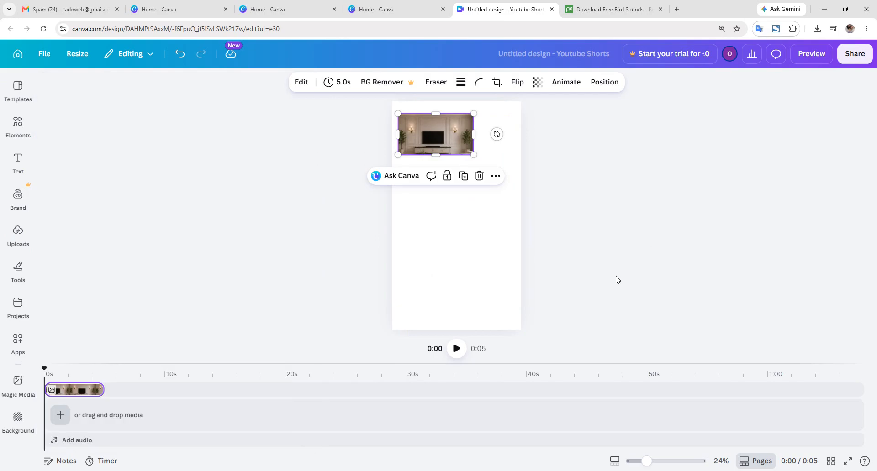
click(500, 470)
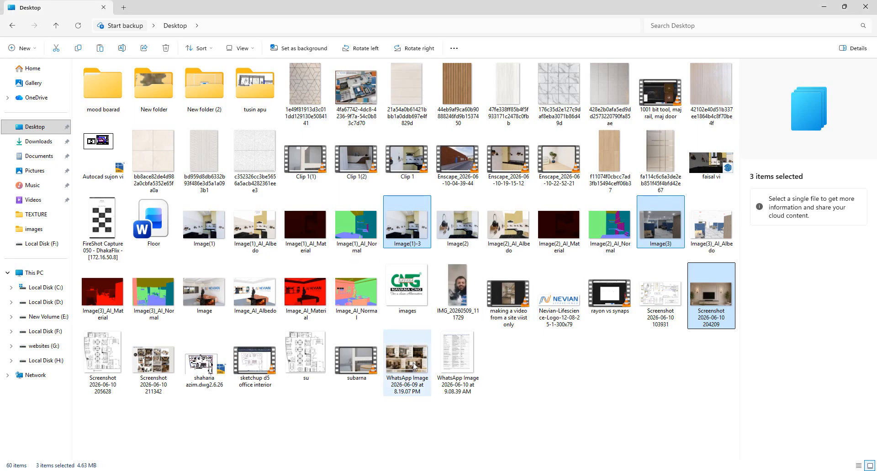
- Copy Image(3) and paste the office render into Canva, offset up and right
right_click(668, 229)
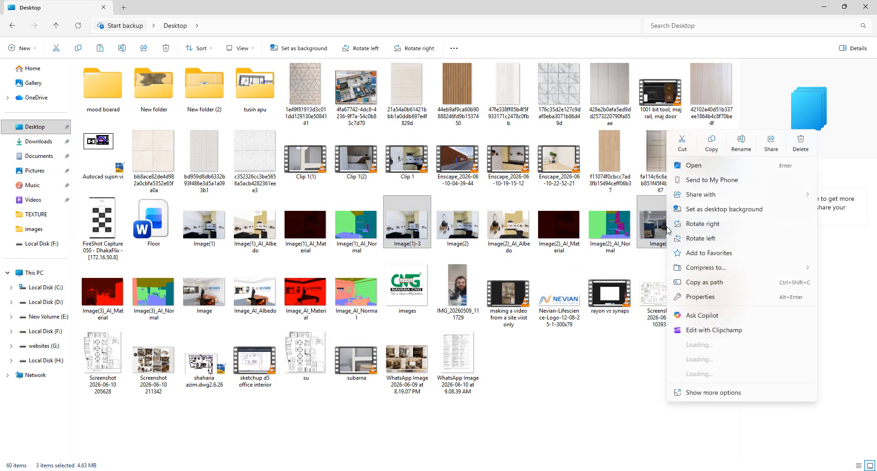
click(711, 143)
click(824, 6)
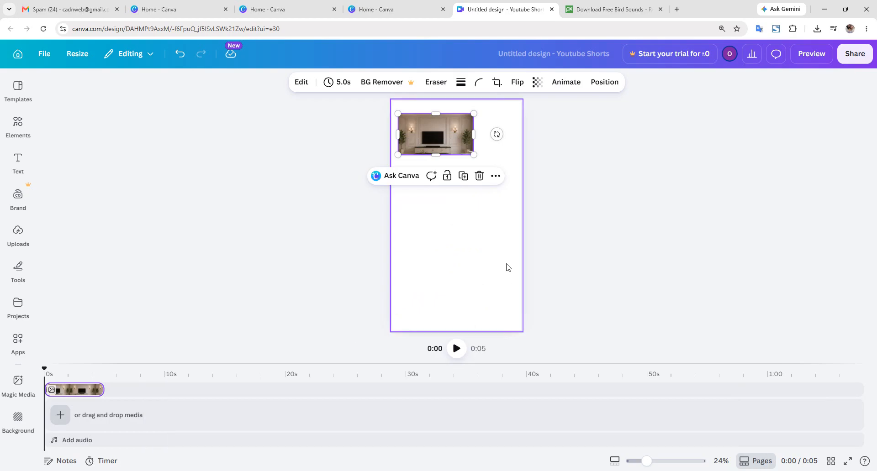
key(ctrl+v)
drag(489, 233, 507, 213)
click(546, 272)
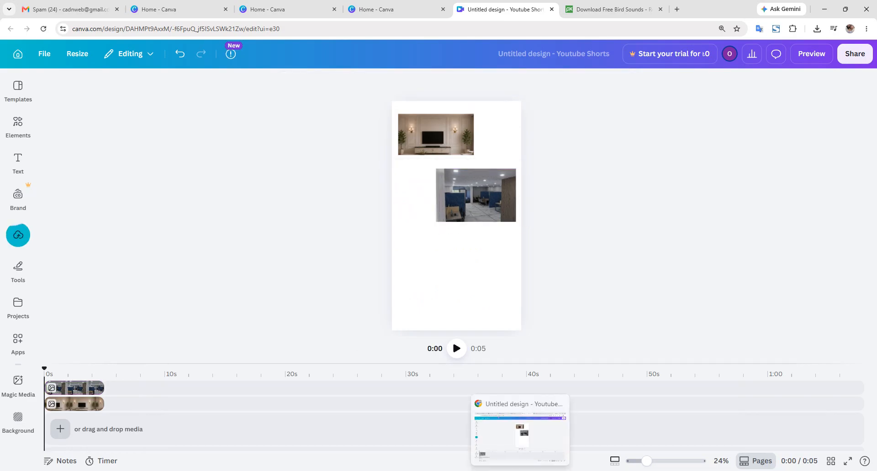
click(488, 470)
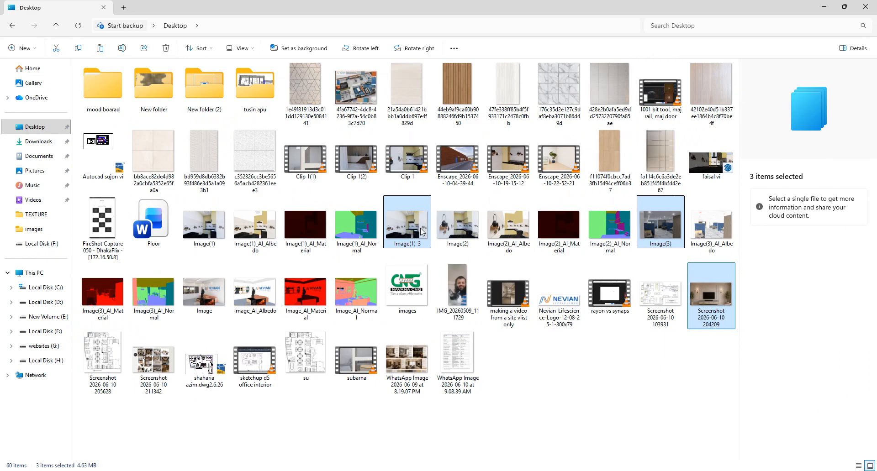
- Select Image(1)-3 alone in File Explorer for copying
right_click(420, 233)
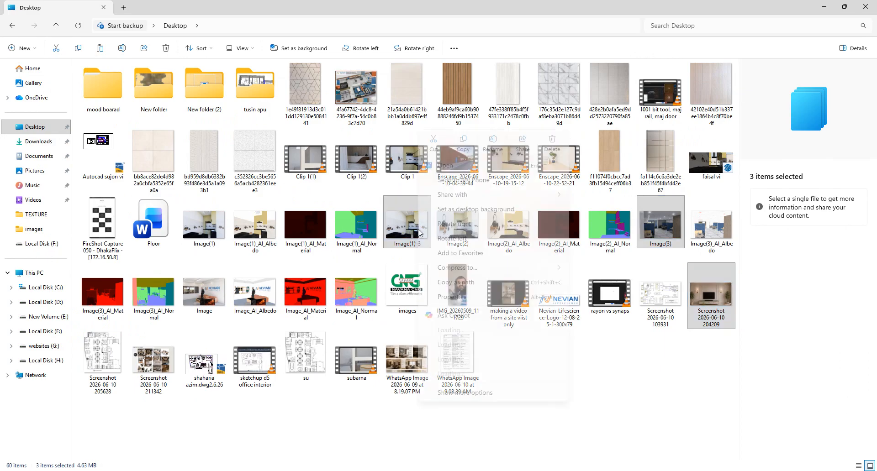
click(396, 227)
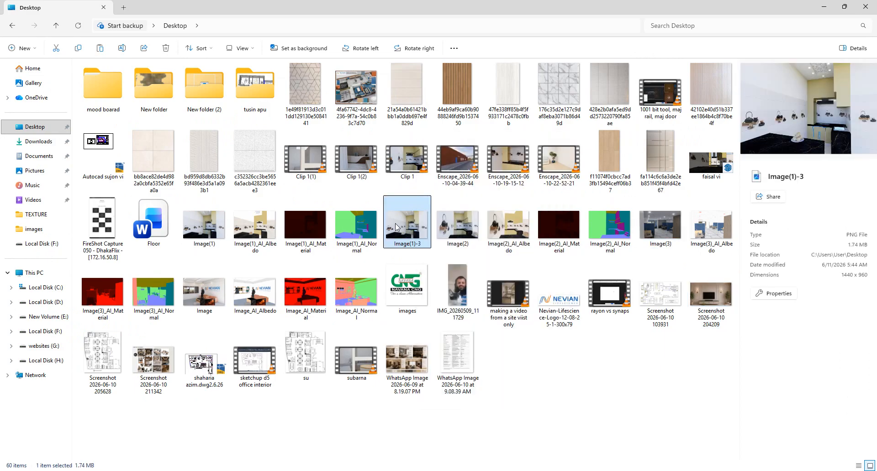
click(819, 7)
- Paste the kitchen photo at lower left, aligned under the top photo to complete the zigzag
key(ctrl+v)
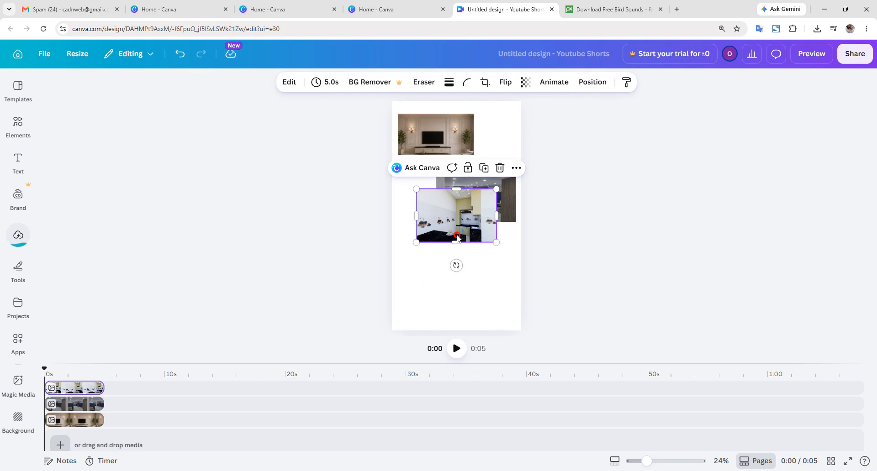
drag(459, 232, 435, 279)
drag(472, 209, 474, 209)
drag(462, 260, 466, 260)
click(536, 303)
click(446, 279)
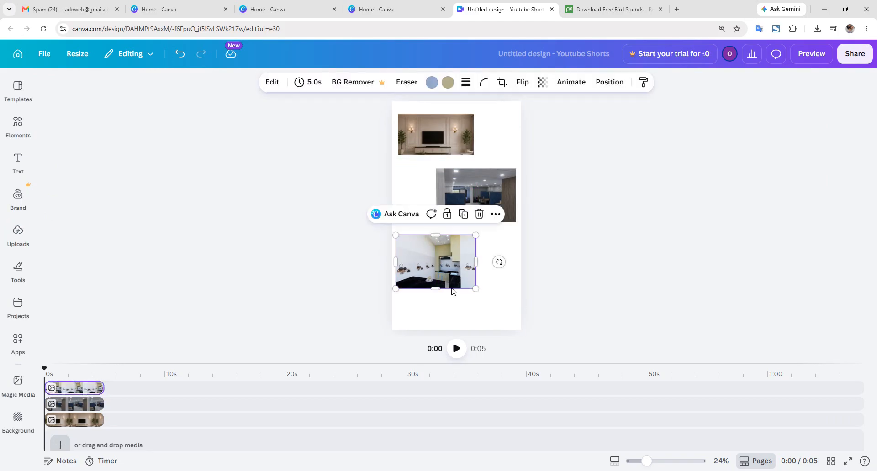
click(545, 316)
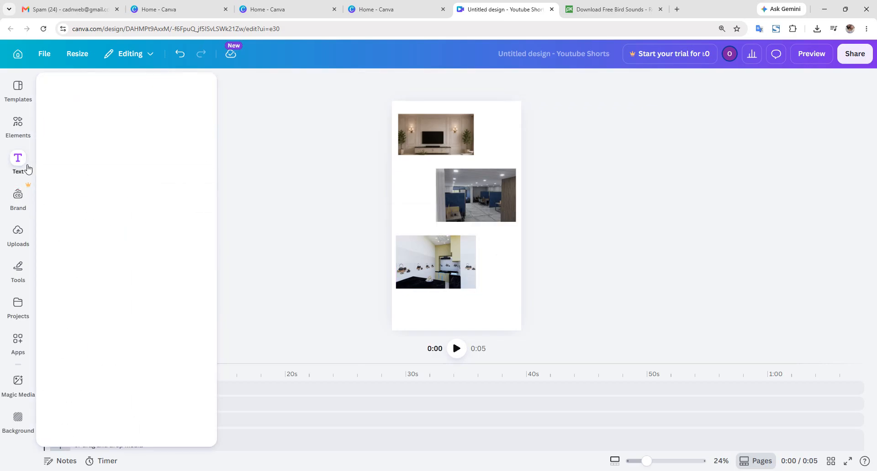
click(19, 234)
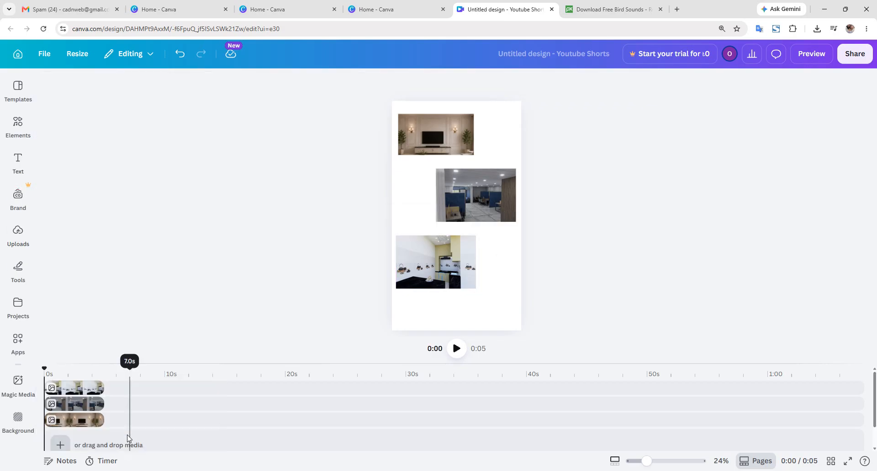
click(18, 233)
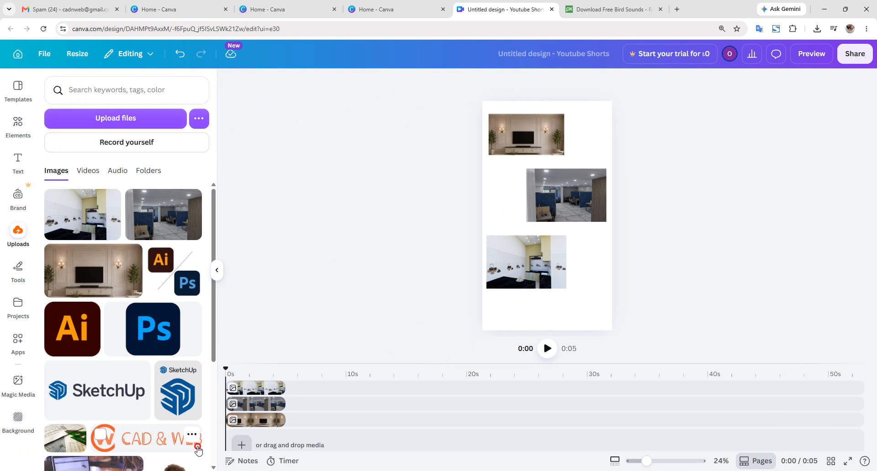
- Drag the CAD & WEB logo below the kitchen photo and recolour it black
drag(198, 451, 541, 308)
drag(470, 283, 561, 313)
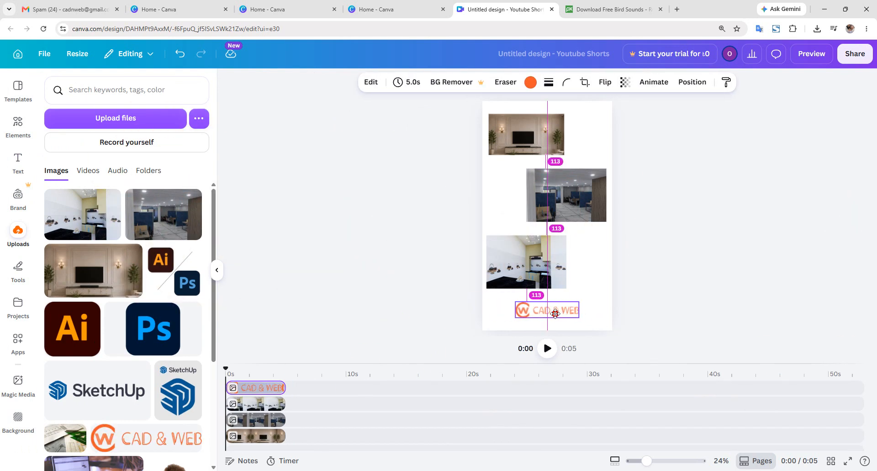
click(530, 82)
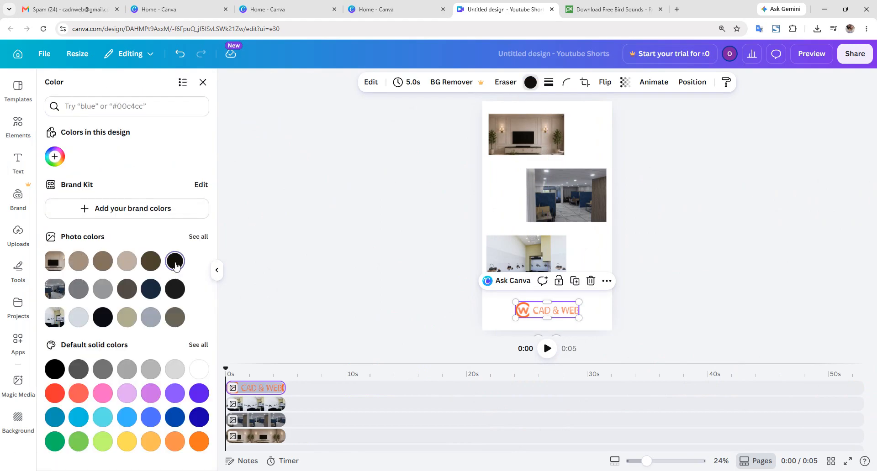
click(608, 286)
click(634, 303)
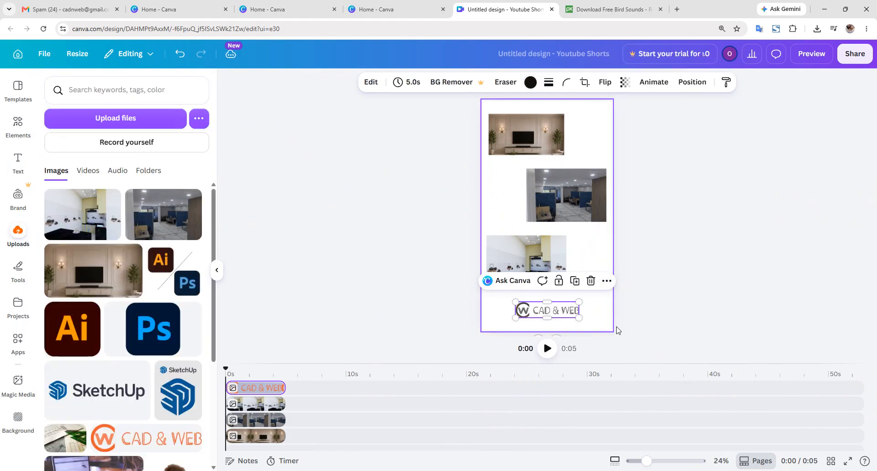
- Apply the Shake Zoom animation to the living-room photo
scroll(591, 280, up, 1)
click(593, 233)
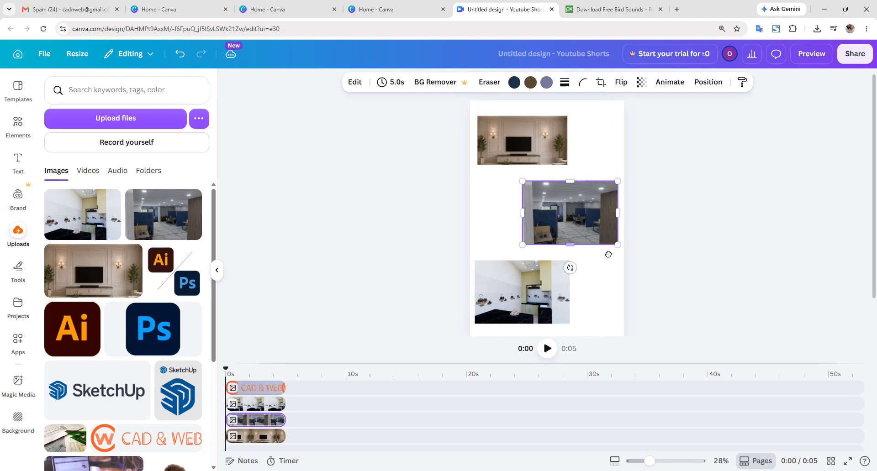
click(679, 86)
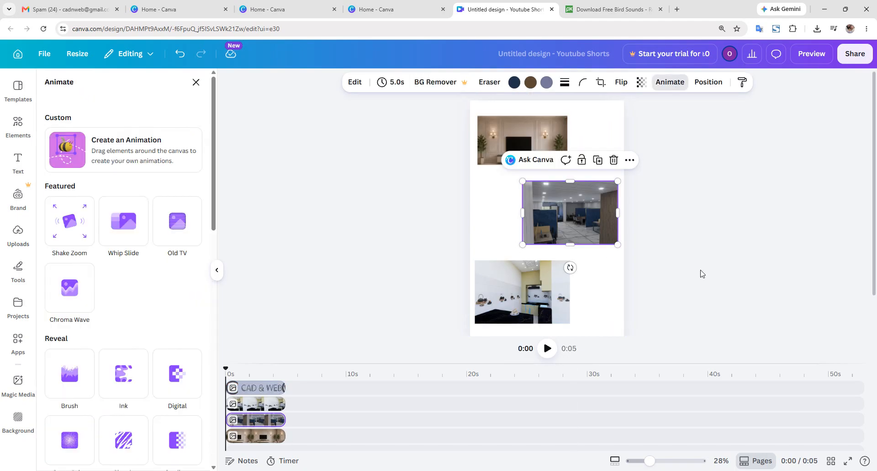
click(700, 271)
click(543, 140)
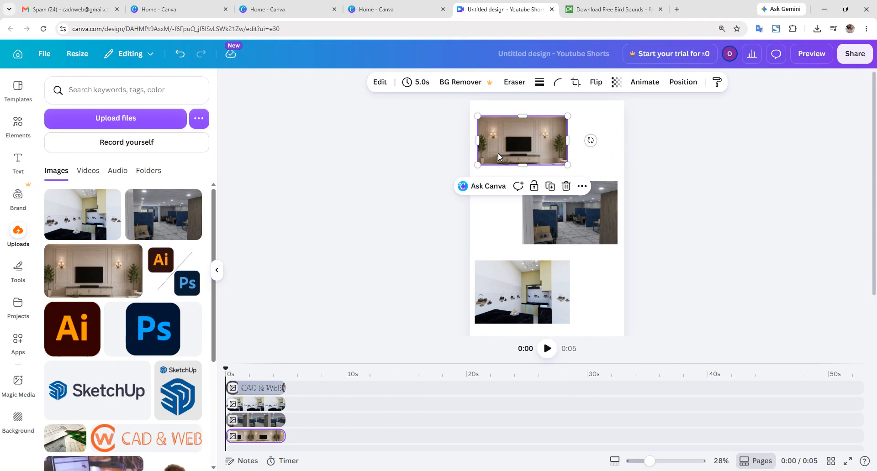
click(655, 86)
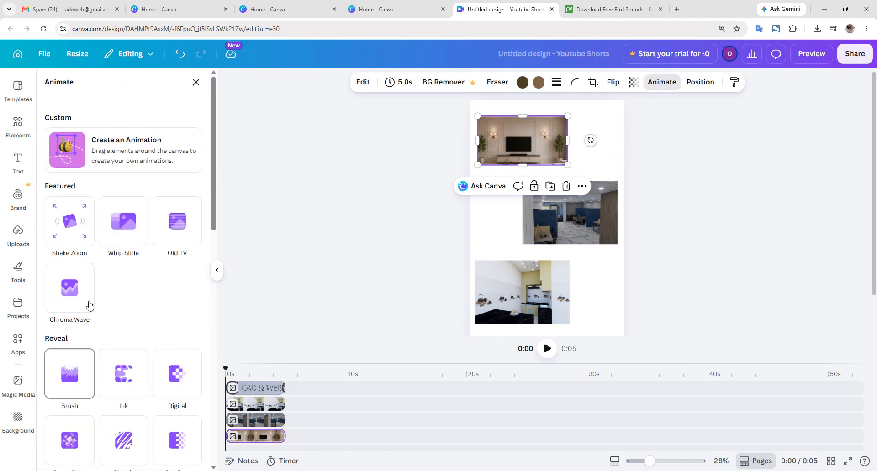
click(90, 235)
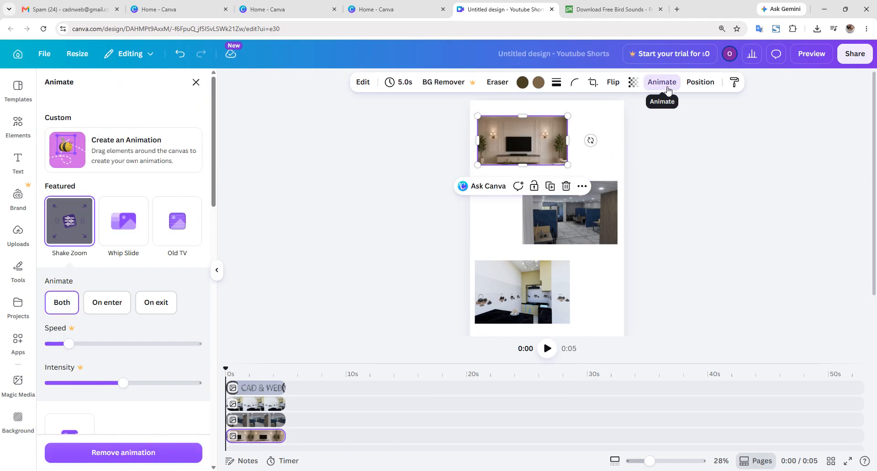
- Apply the Whip Slide animation to the office photo
click(570, 213)
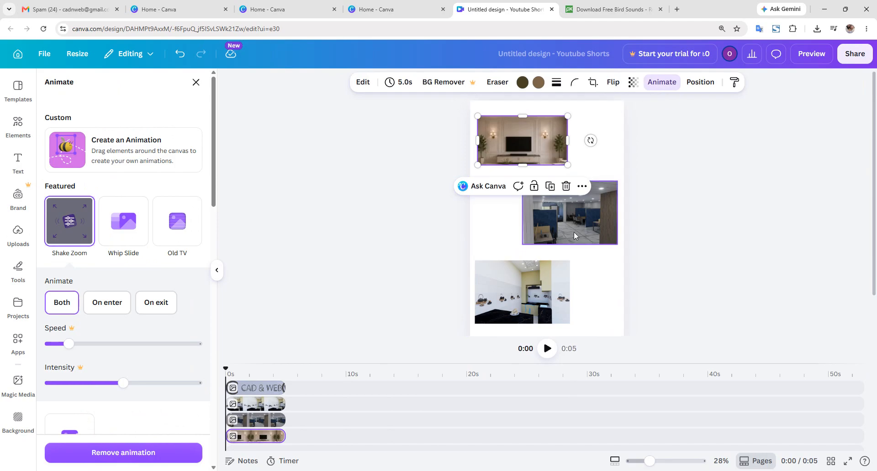
click(671, 82)
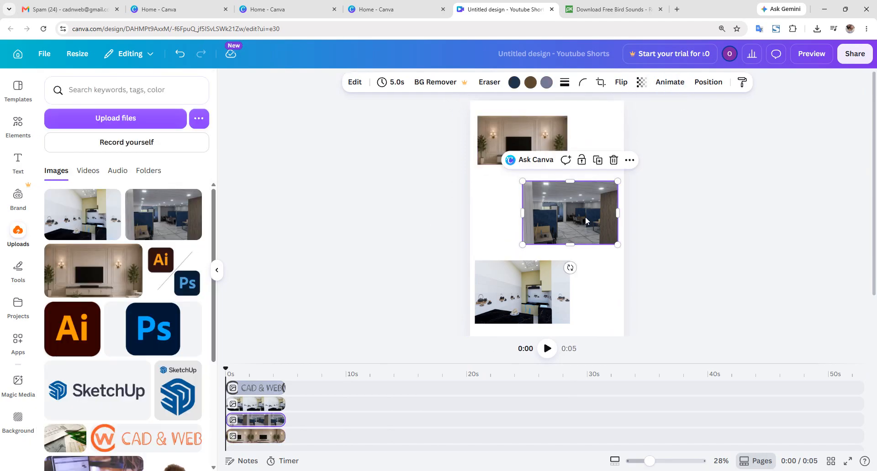
click(669, 84)
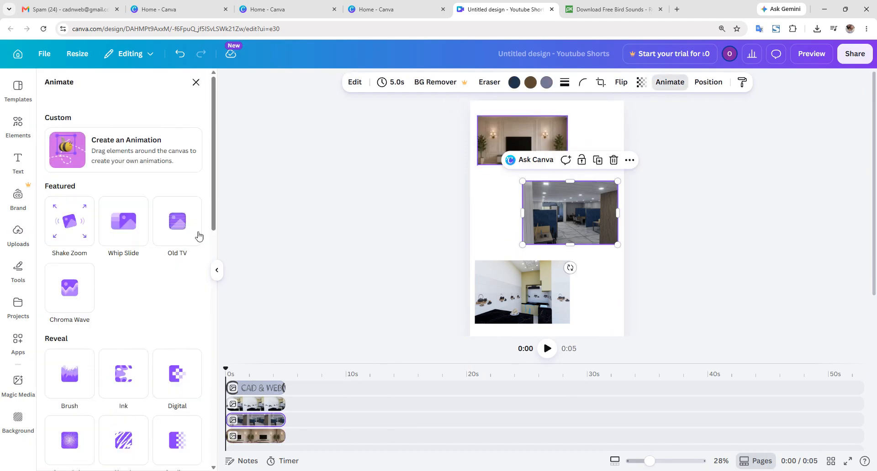
click(135, 230)
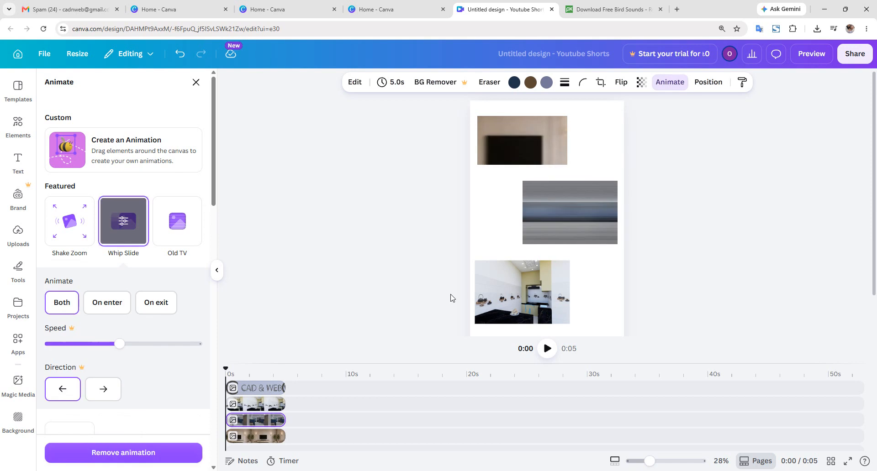
- Apply the Chroma Wave animation to the kitchen photo
click(517, 297)
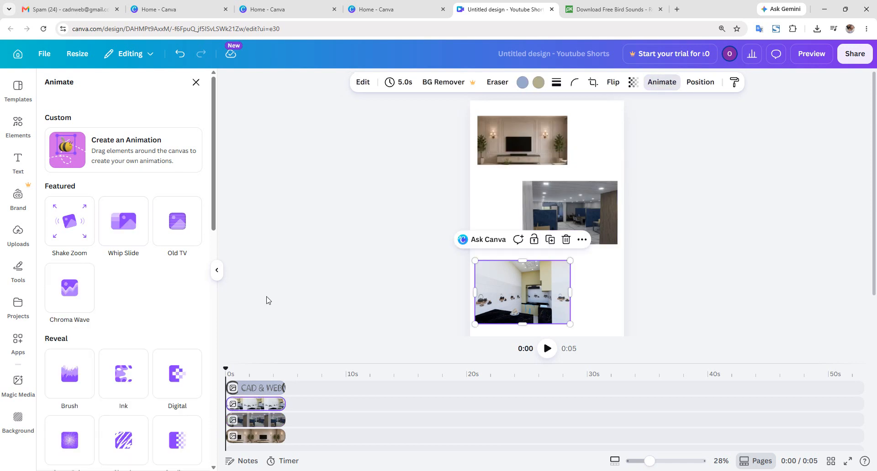
click(83, 292)
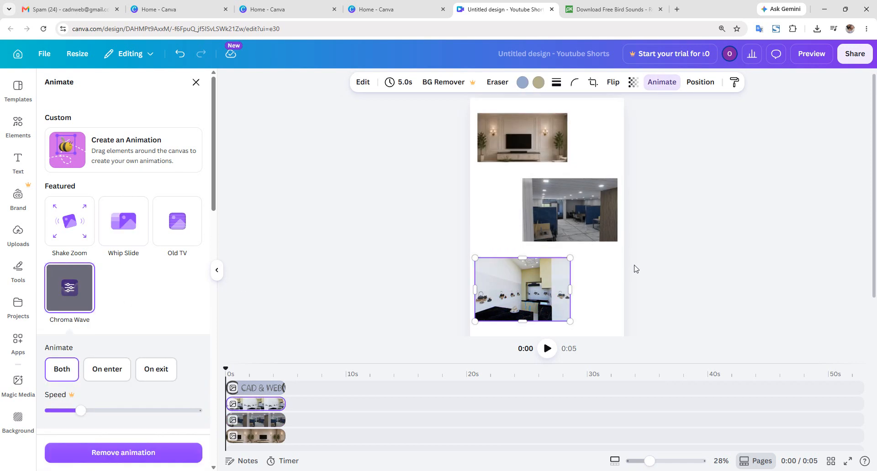
scroll(632, 268, down, 1)
click(573, 313)
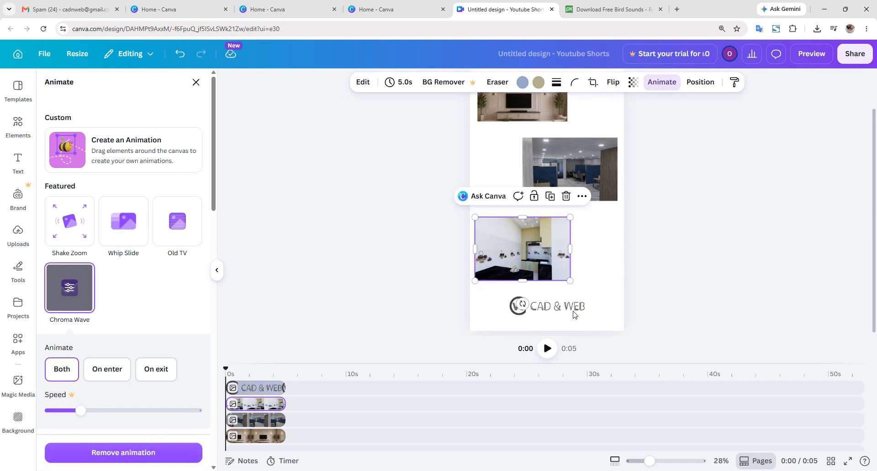
click(659, 246)
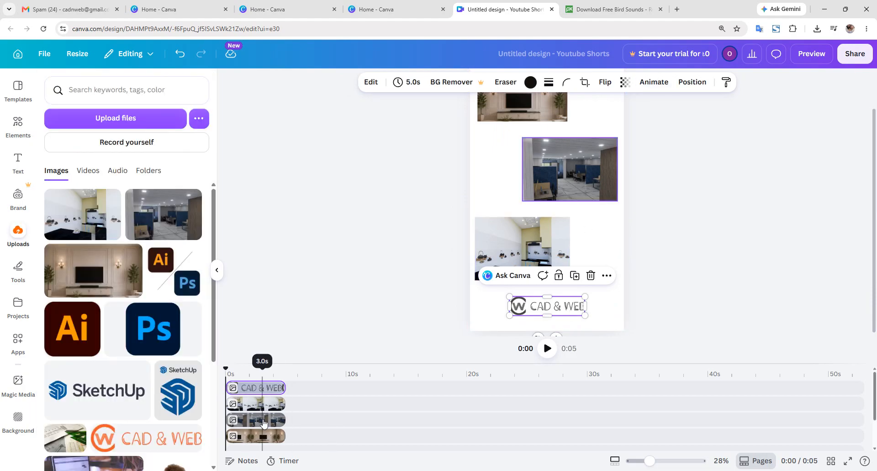
- Delay the office photo by about 1s and stretch the kitchen photo and CAD & WEB logo to 7.6s
drag(263, 423, 317, 402)
click(279, 402)
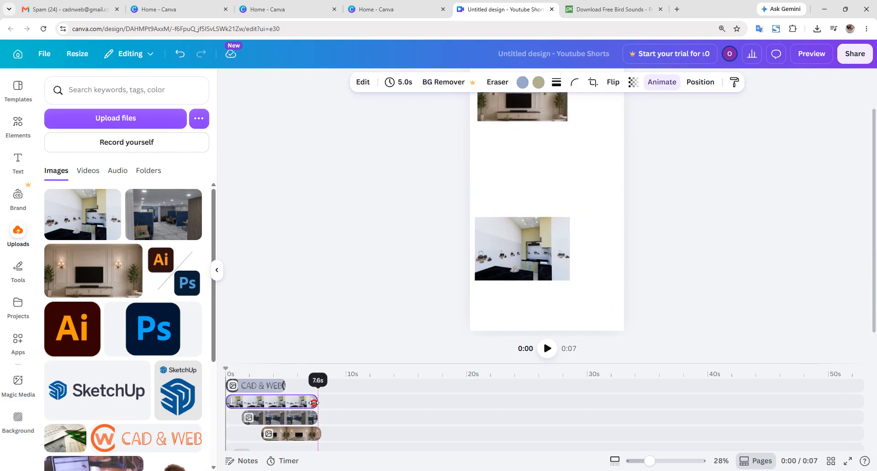
click(287, 388)
drag(285, 388, 318, 388)
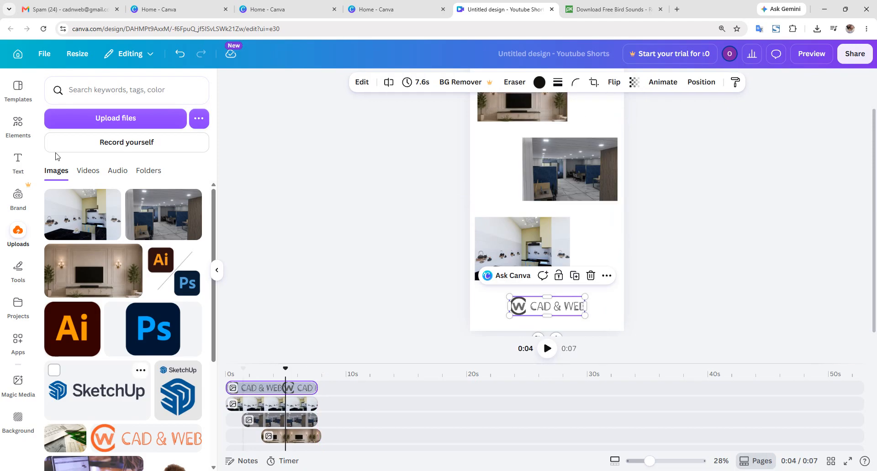
click(18, 124)
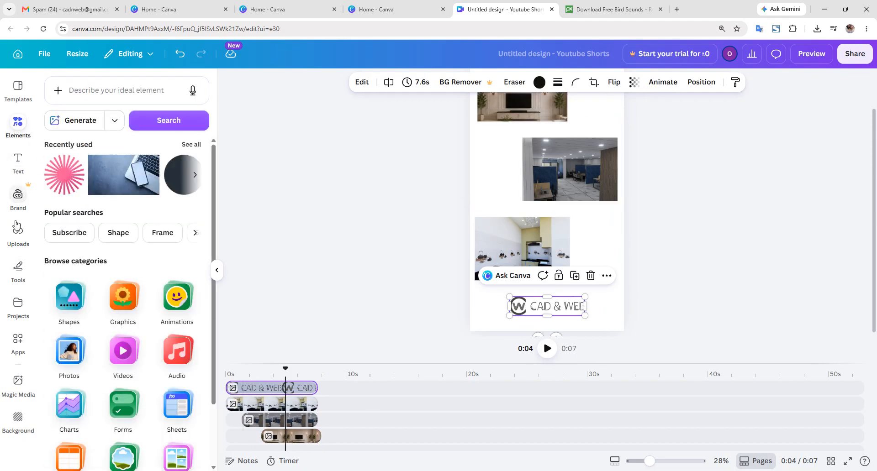
- Place the uploaded birds-chirping audio onto the timeline and adjust its clip
click(77, 90)
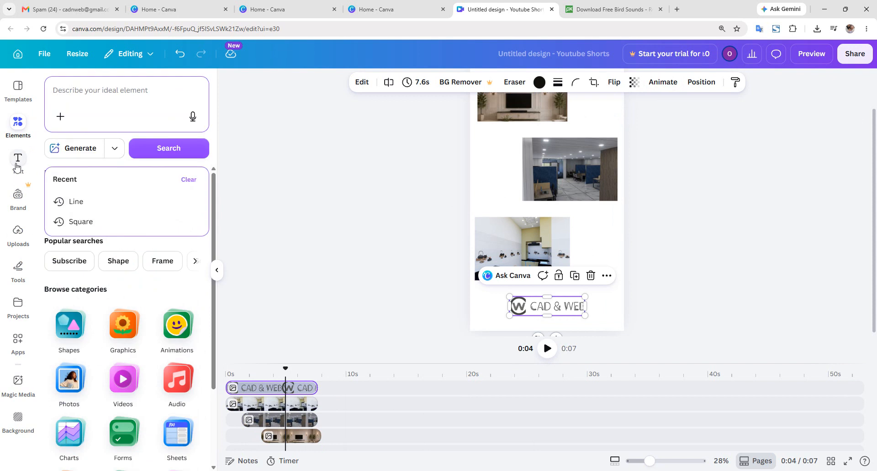
click(17, 238)
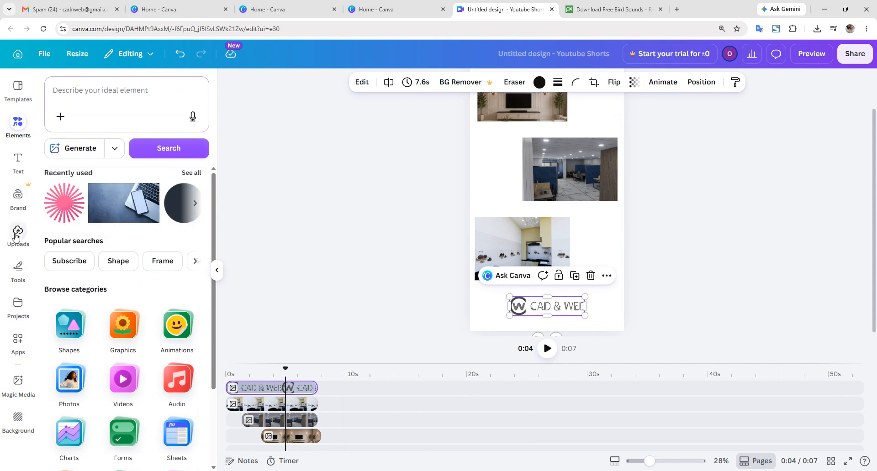
click(110, 178)
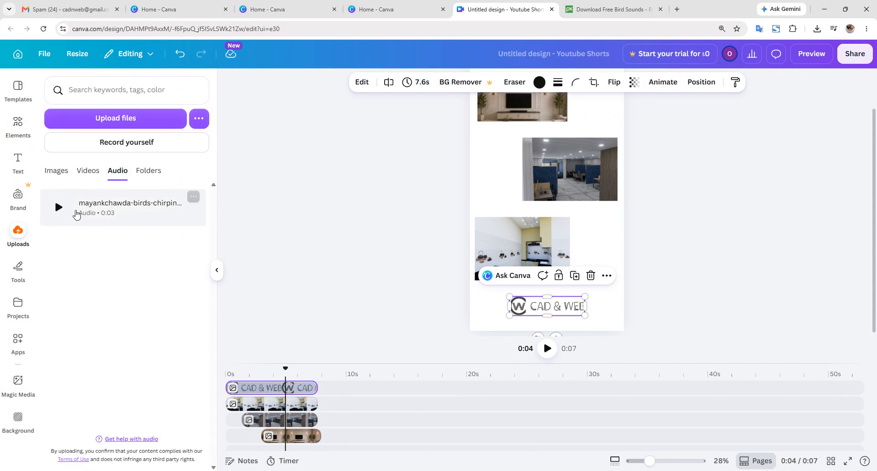
drag(75, 210, 504, 264)
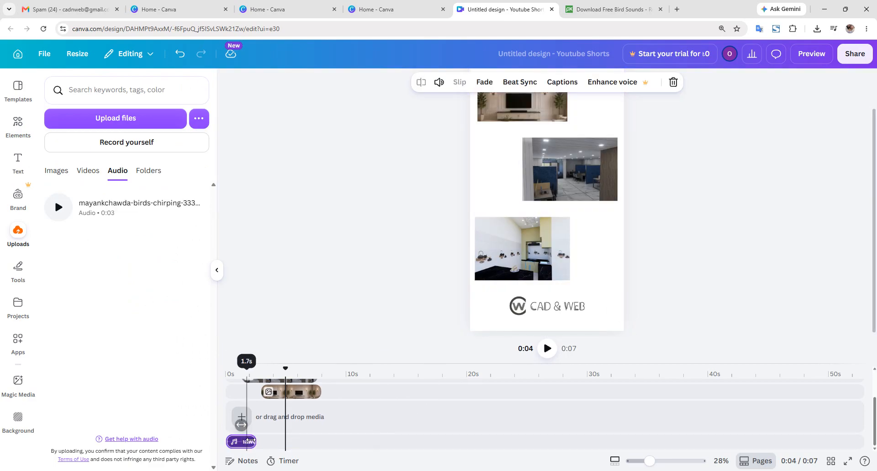
drag(254, 442, 254, 421)
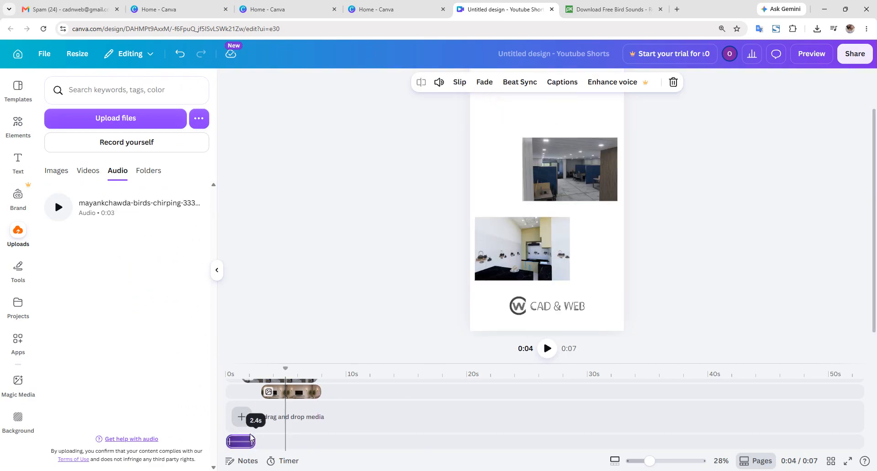
- Duplicate the bird audio track twice and line the three copies up end to end
right_click(241, 439)
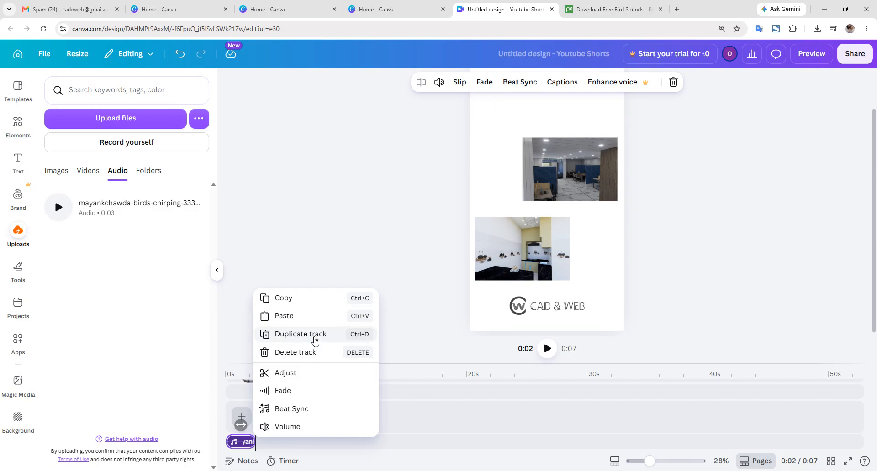
click(287, 333)
right_click(252, 442)
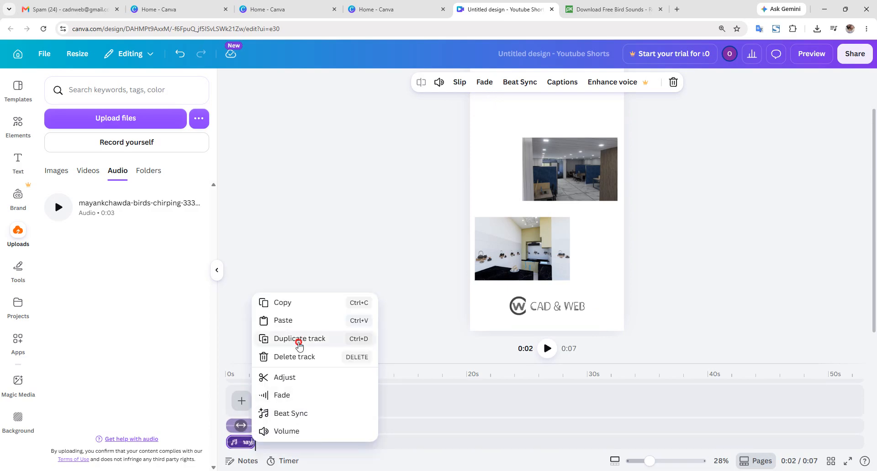
click(287, 338)
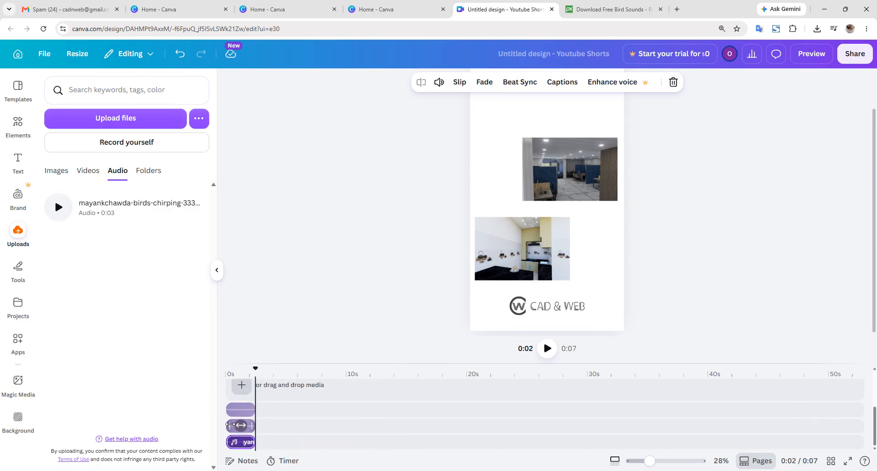
drag(256, 421, 279, 410)
drag(242, 447, 302, 445)
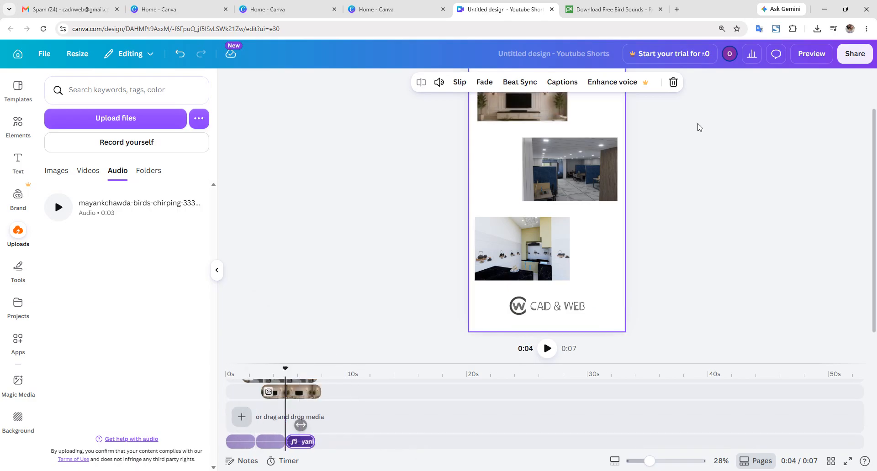
- Play the video from 0:00, then trim the living-room photo clip from 5.0 to 4.7 seconds
click(856, 56)
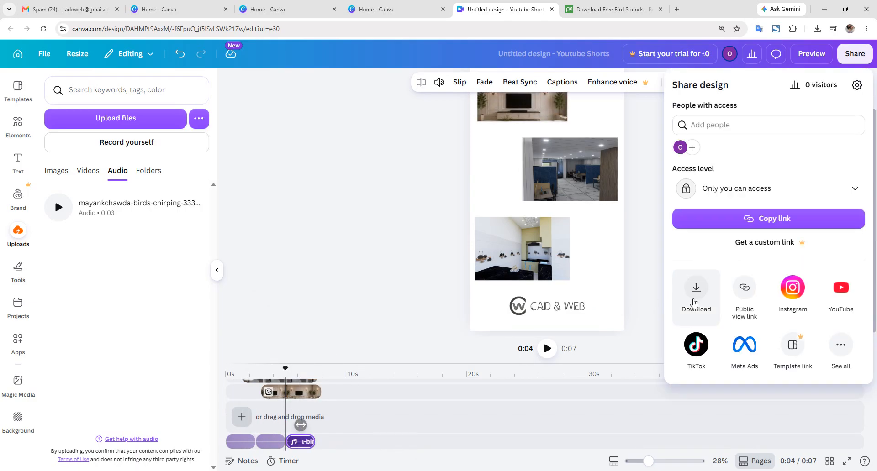
click(544, 356)
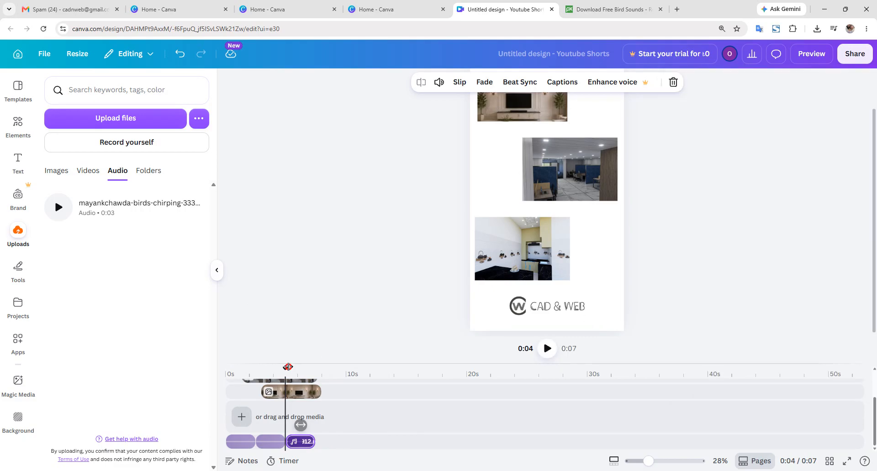
drag(288, 367, 187, 368)
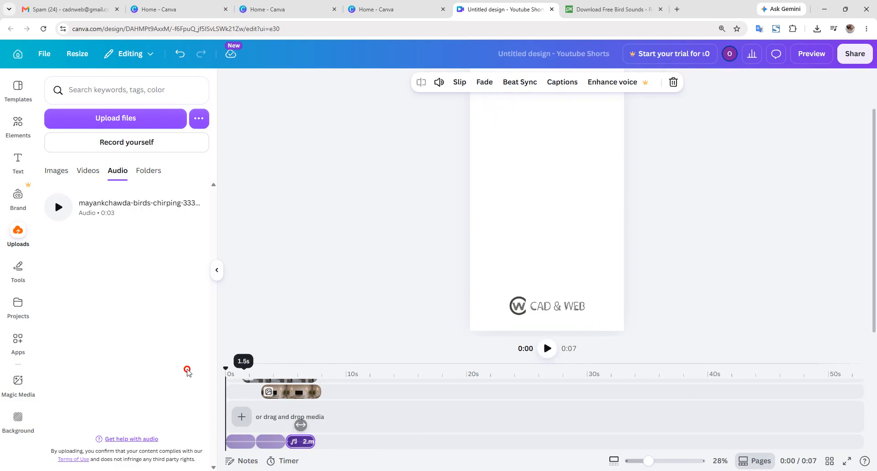
click(548, 350)
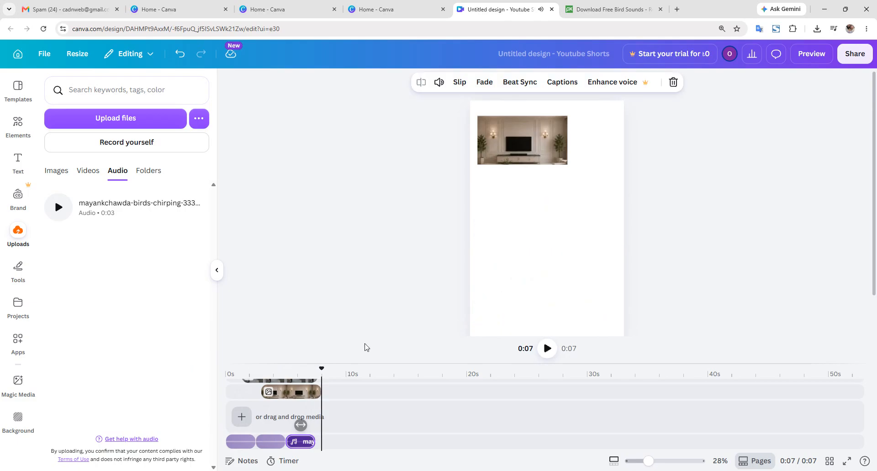
drag(319, 393, 317, 394)
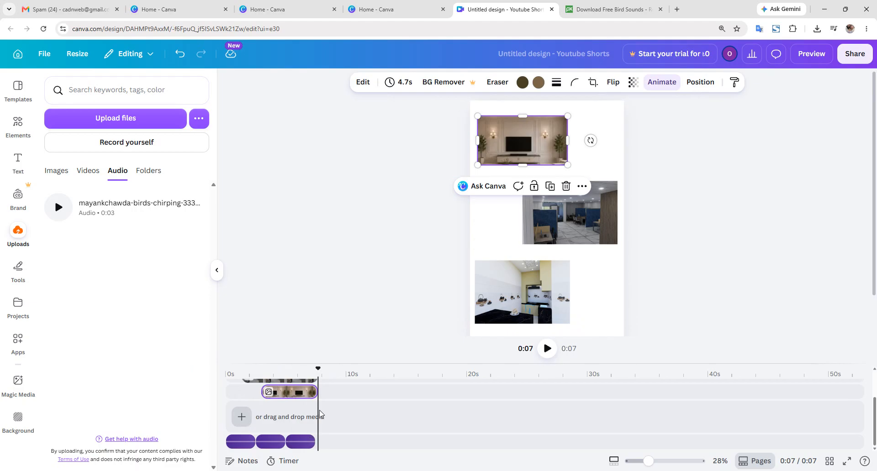
- Select the whole page, then bring up the Share design panel with its download options
click(842, 57)
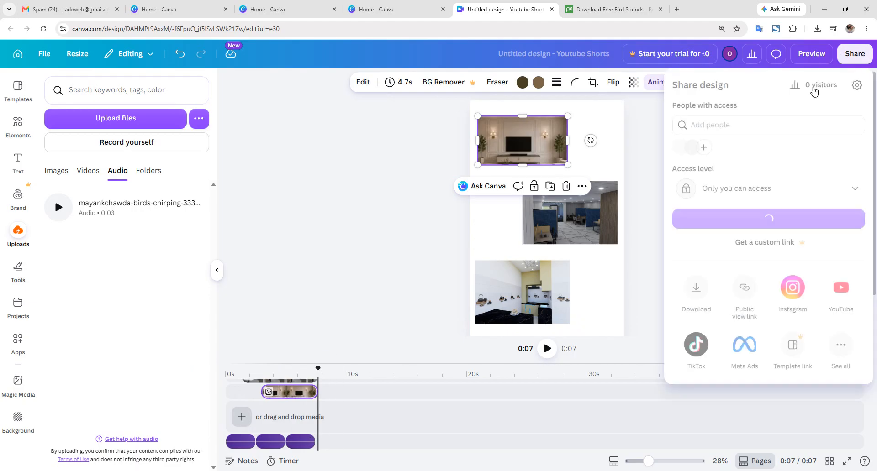
click(608, 290)
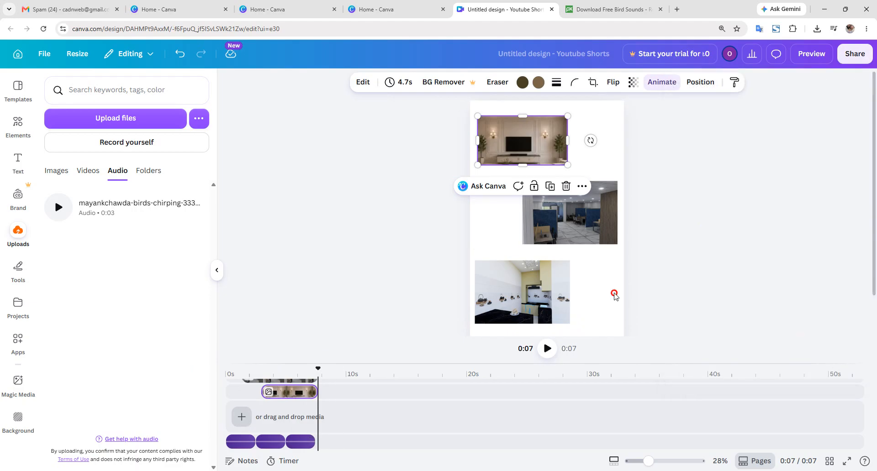
click(614, 296)
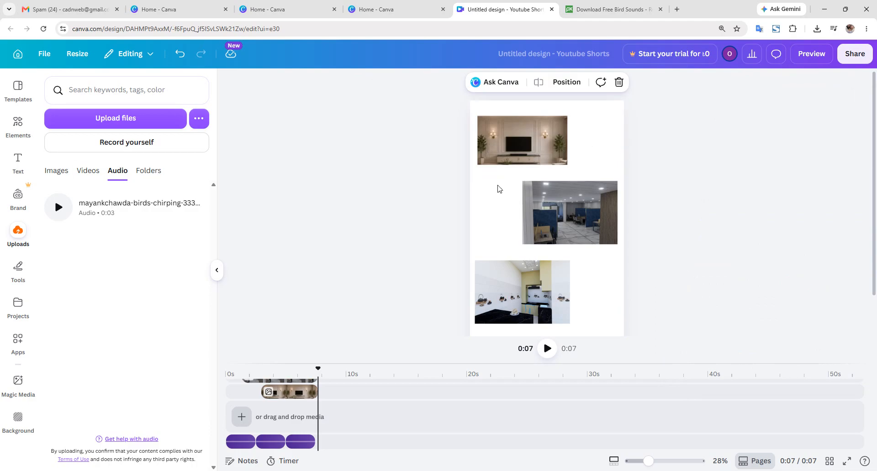
click(853, 54)
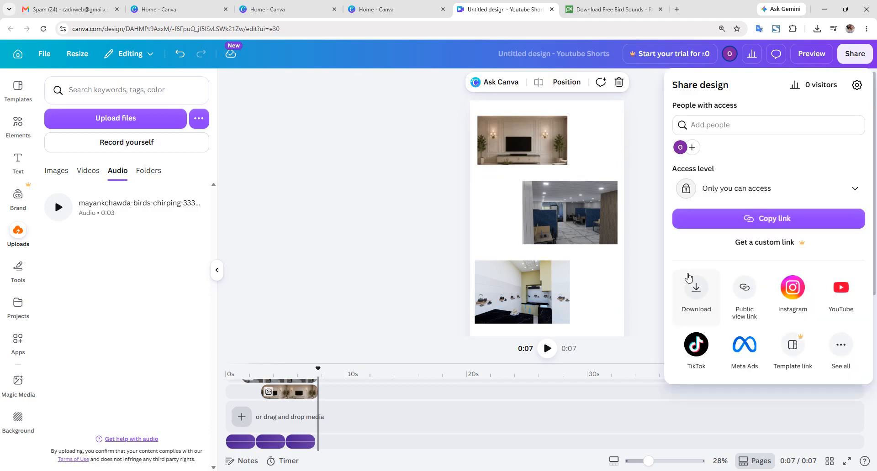